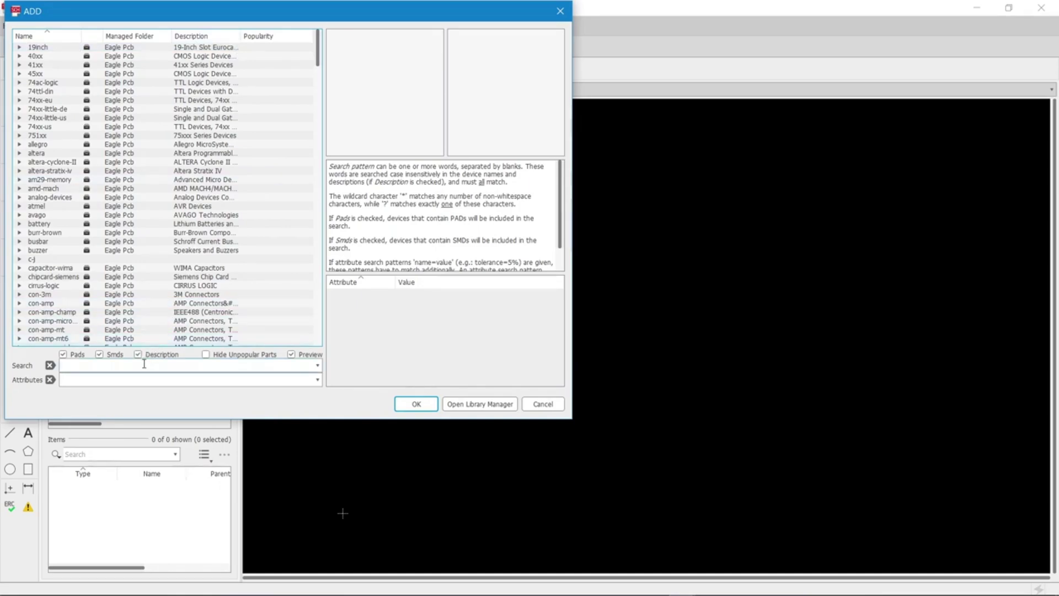
# Search the parts library for atmega328p and place the ATMEGA328P_PDIP microcontroller near the middle of the sheet.
pyautogui.click(144, 364)
pyautogui.press('Return')
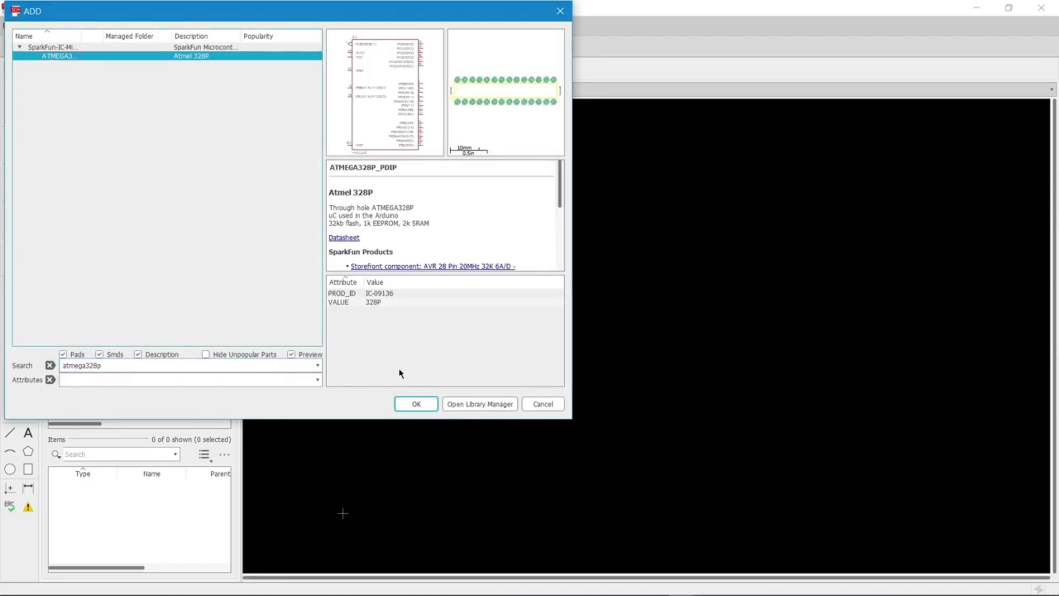
pyautogui.click(415, 403)
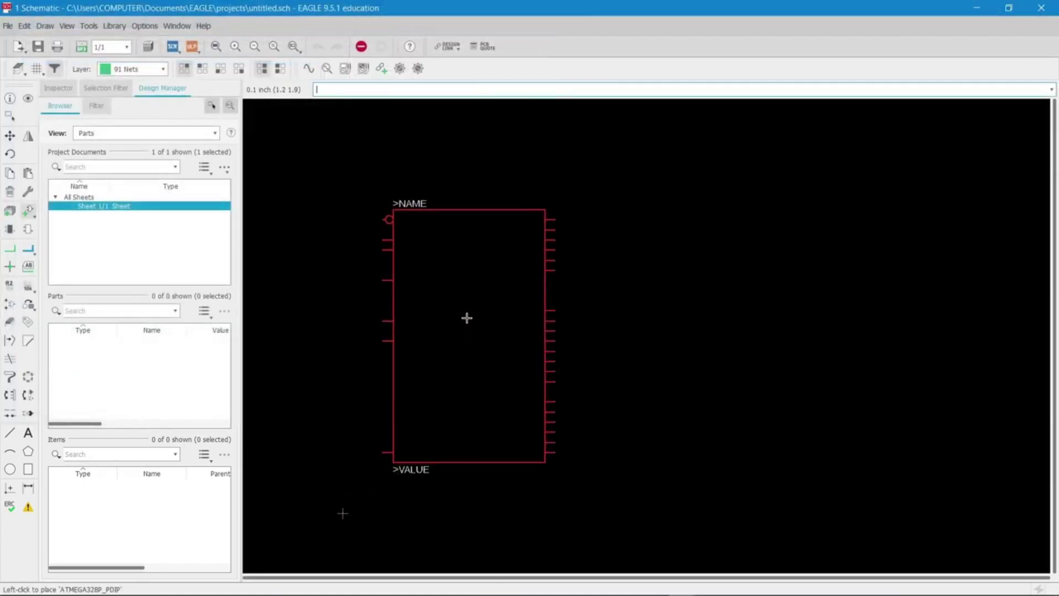
pyautogui.scroll(-1, 598, 293)
pyautogui.click(599, 284)
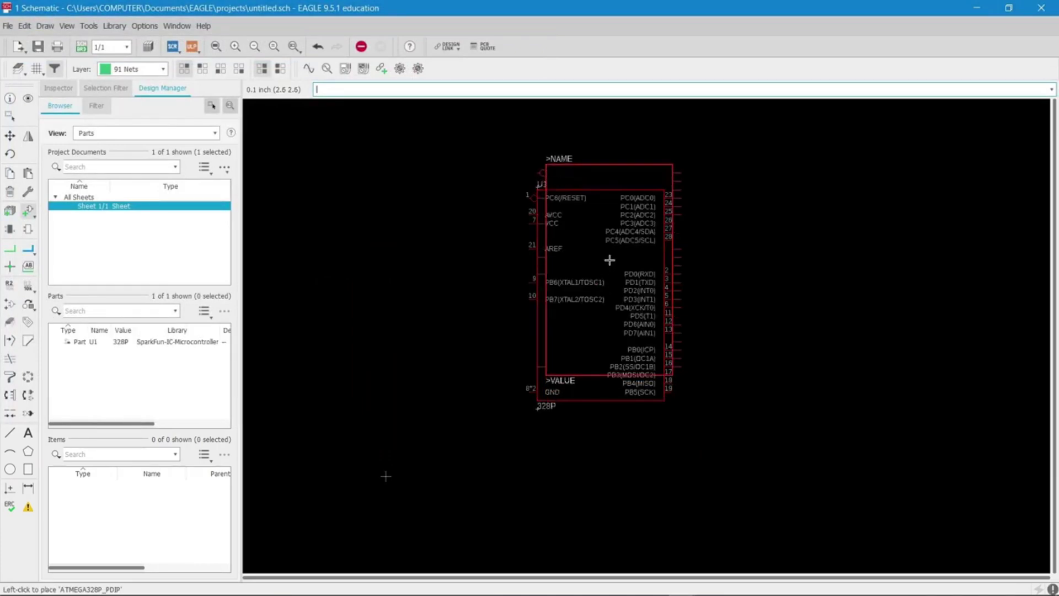
pyautogui.click(361, 46)
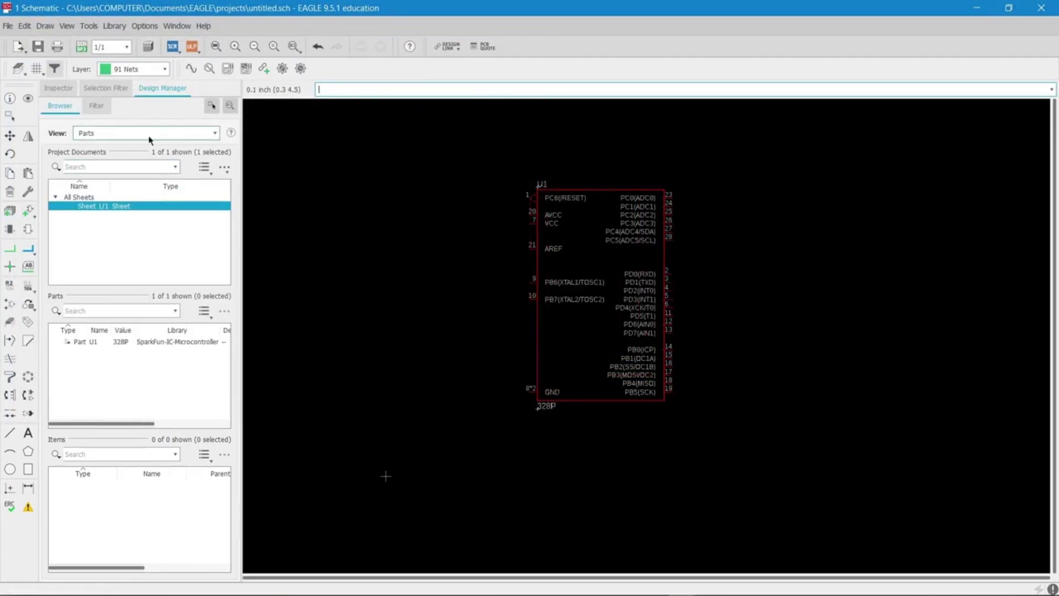
# Search the parts library for "pin header".
pyautogui.click(28, 210)
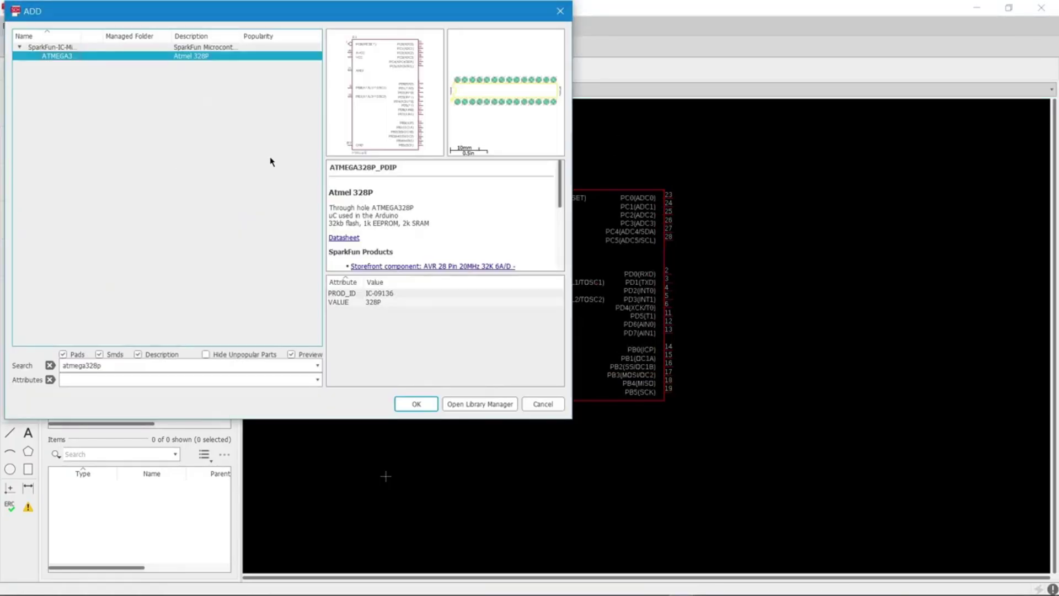
pyautogui.moveTo(294, 17); pyautogui.dragTo(329, 41)
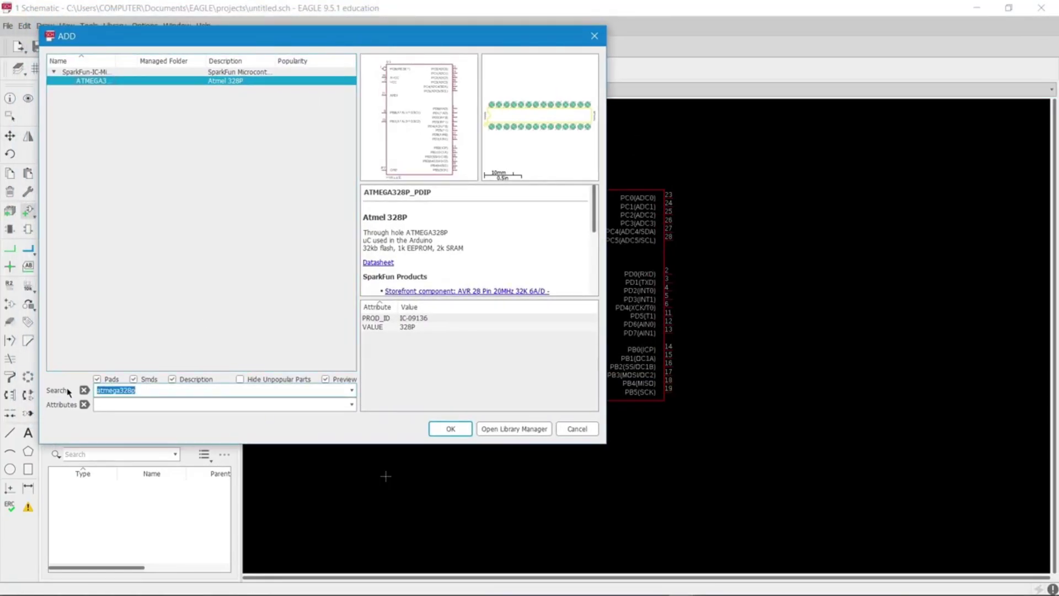
pyautogui.write('7805')
pyautogui.press('Return')
pyautogui.press('BackSpace')
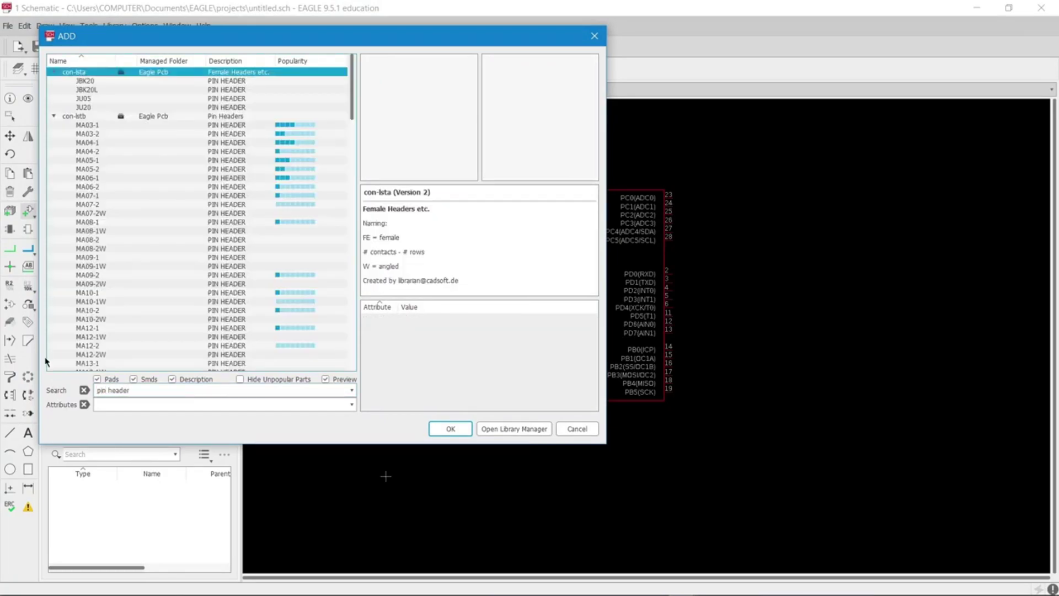
# Place the straight 1X14 variant of PINHD-1X14 from the pinhead library to the right of the microcontroller.
pyautogui.scroll(-12, 131, 262)
pyautogui.scroll(-2, 128, 270)
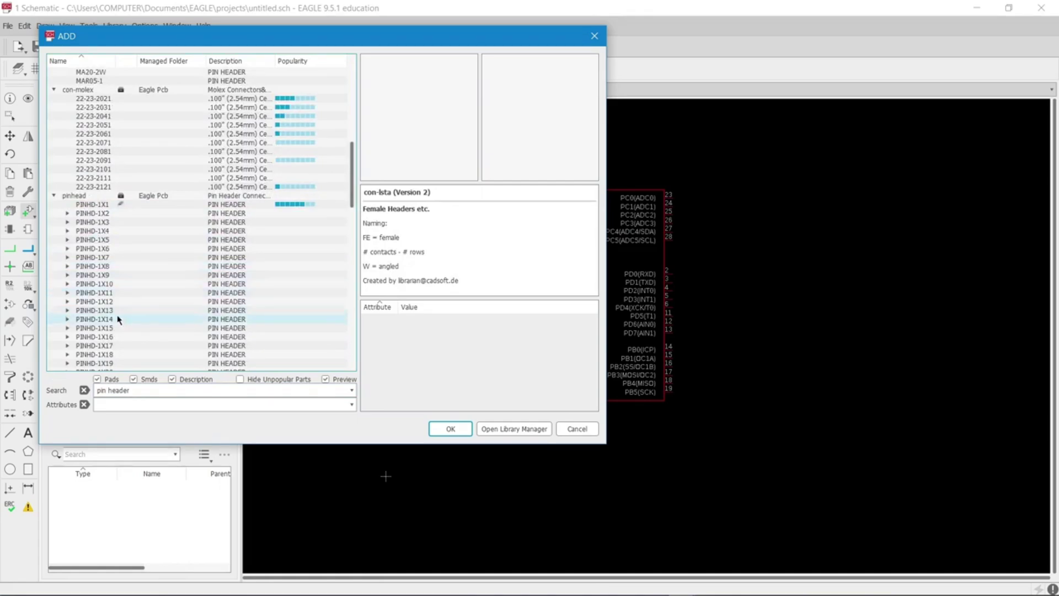
pyautogui.click(104, 319)
pyautogui.click(67, 320)
pyautogui.click(102, 330)
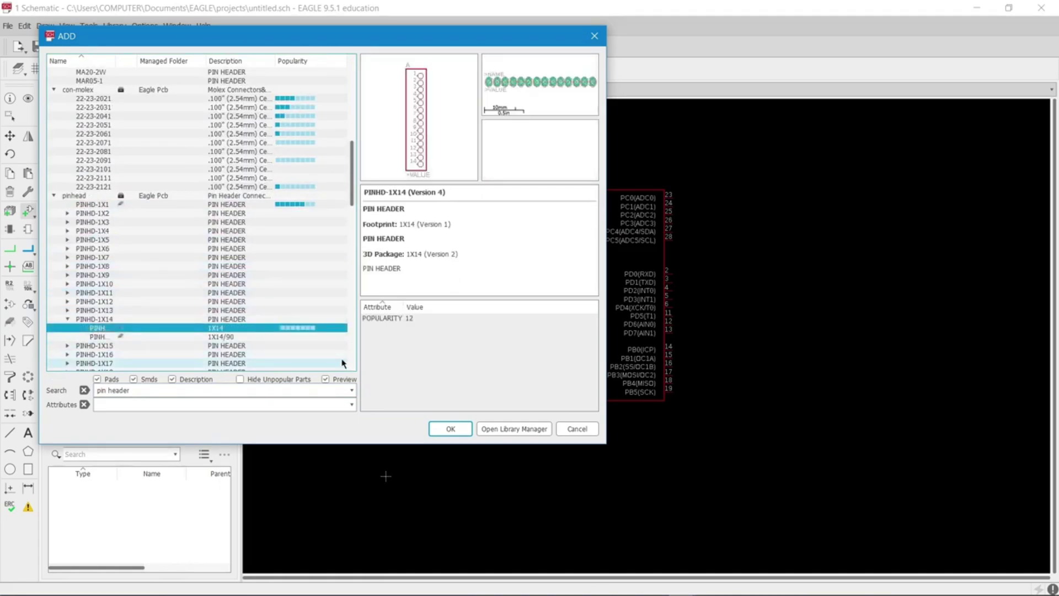
pyautogui.click(448, 433)
pyautogui.click(749, 250)
pyautogui.press('Escape')
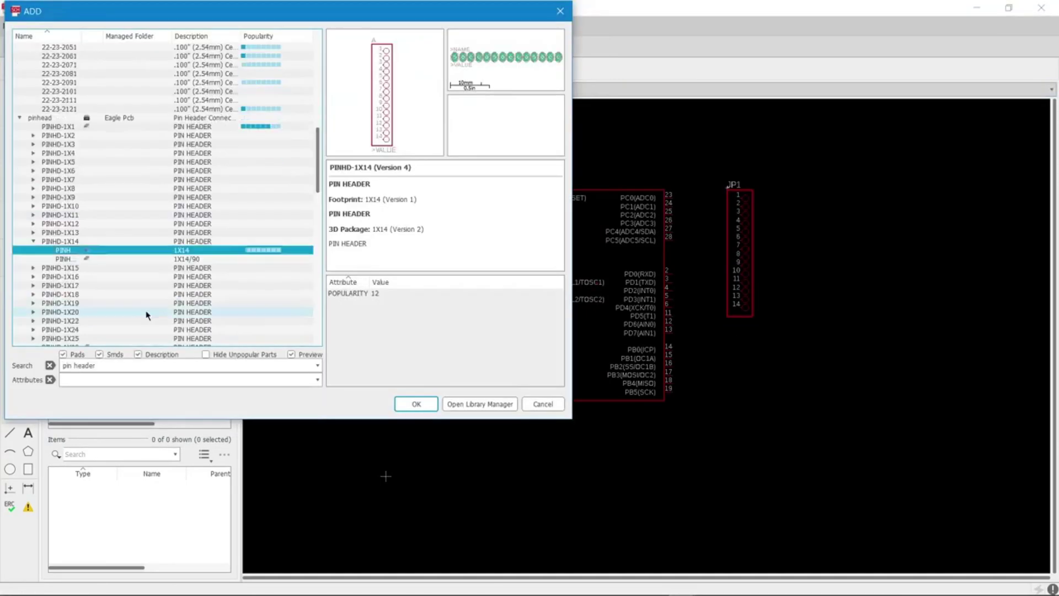
# Place two 1X04 pin headers, one below the 14-pin header and one to the right of its upper end.
pyautogui.click(82, 152)
pyautogui.click(416, 404)
pyautogui.click(749, 368)
pyautogui.press('Escape')
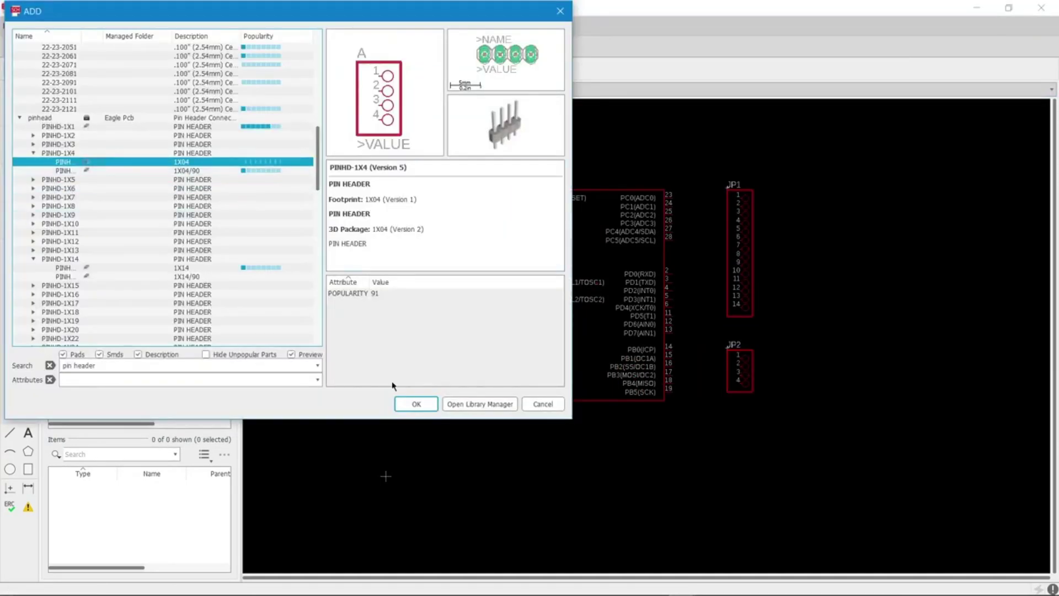
pyautogui.click(415, 403)
pyautogui.click(804, 215)
pyautogui.press('Escape')
# Place a 1X08 pin header below the second four-pin header, and a PINHD-1X6 header beneath it.
pyautogui.click(66, 206)
pyautogui.click(416, 403)
pyautogui.click(802, 300)
pyautogui.press('Escape')
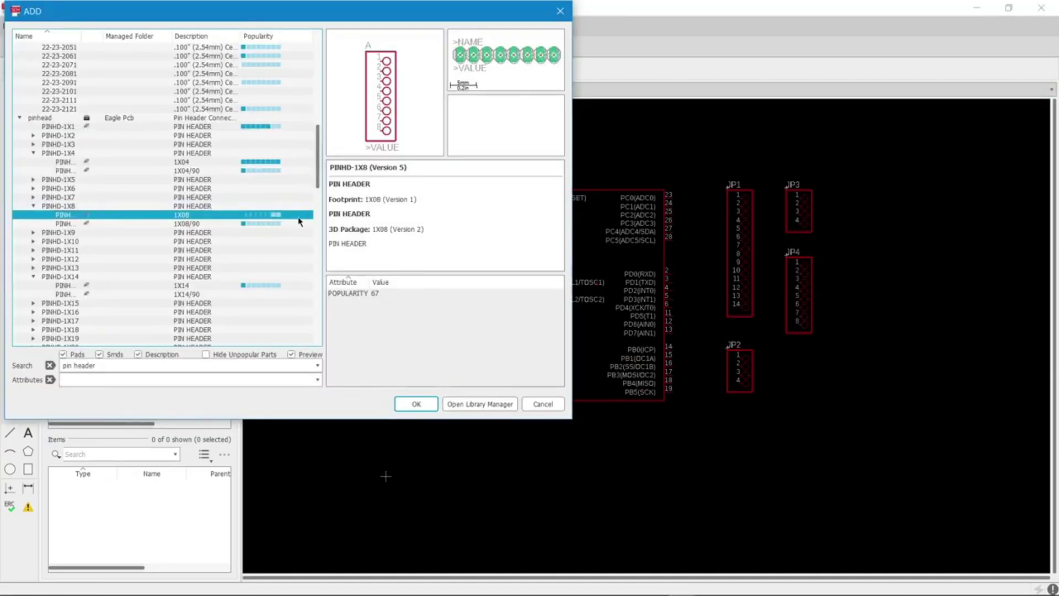
pyautogui.click(83, 167)
pyautogui.click(416, 404)
pyautogui.click(807, 392)
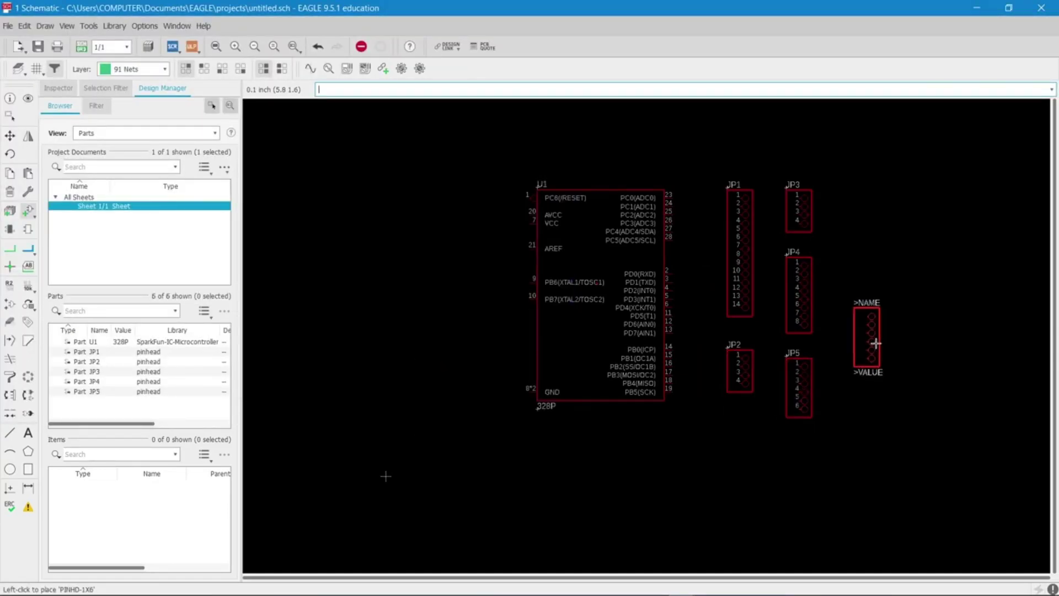
# Search the library for sparkfun and place the 2X6 variant of CONN_06X2 to the right of the pin headers.
pyautogui.click(30, 211)
pyautogui.press('BackSpace')
pyautogui.press('BackSpace')
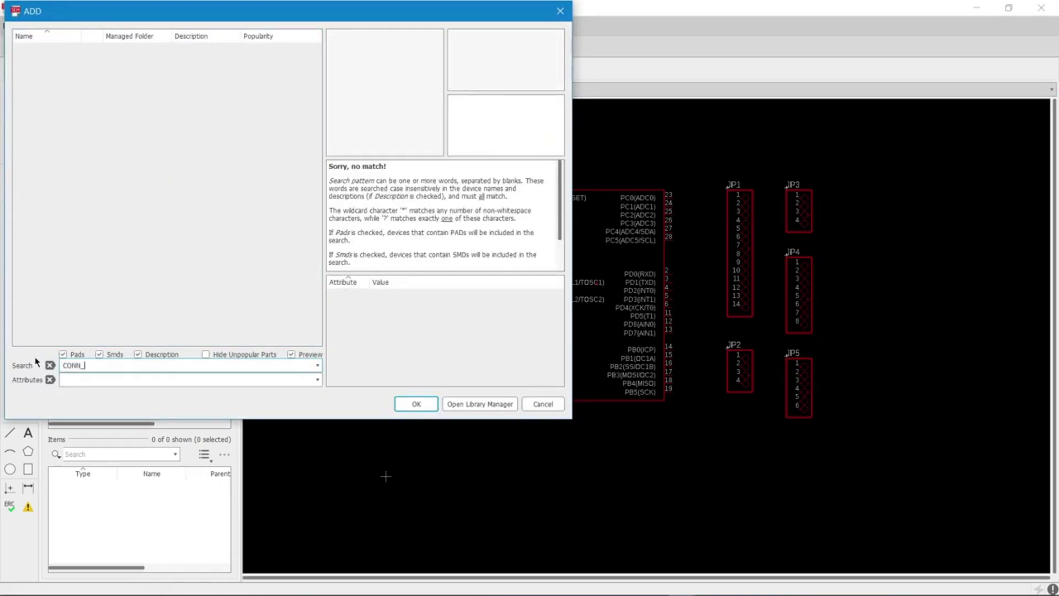
pyautogui.write('sparkfun')
pyautogui.scroll(-5, 71, 131)
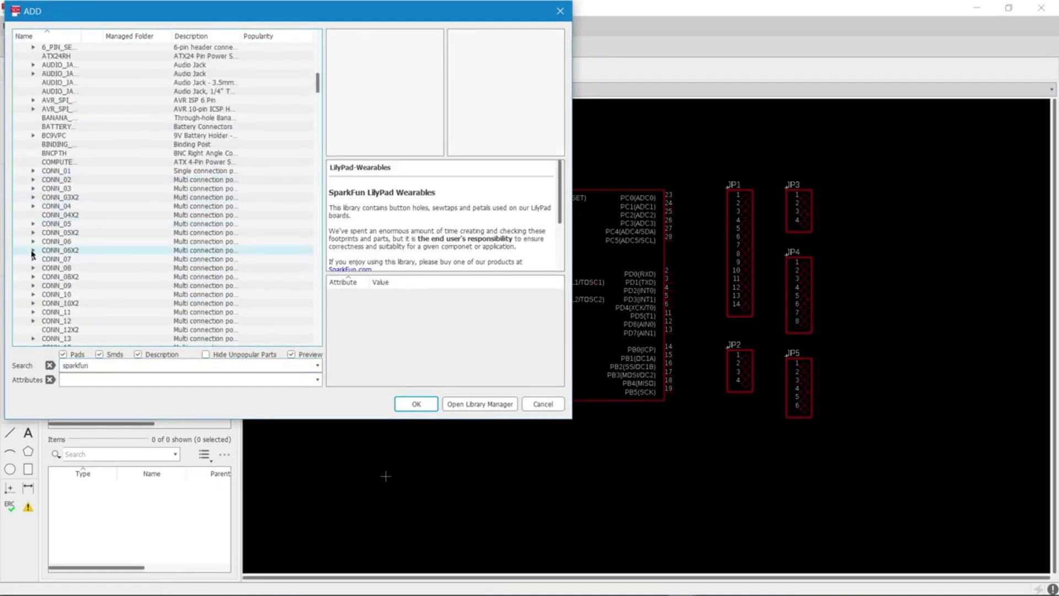
pyautogui.doubleClick(68, 251)
pyautogui.click(88, 267)
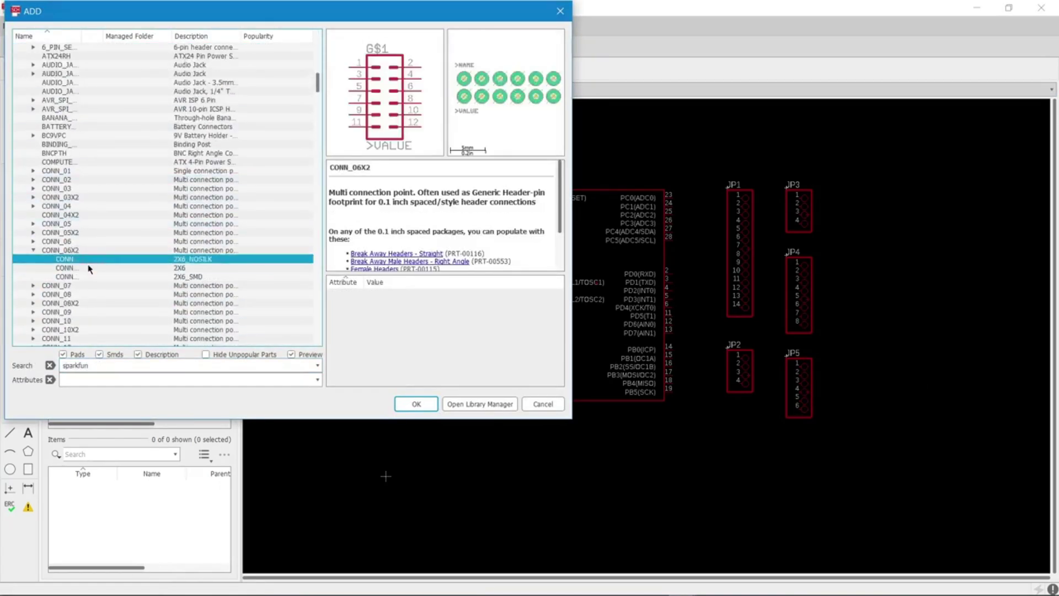
pyautogui.doubleClick(100, 269)
pyautogui.click(900, 353)
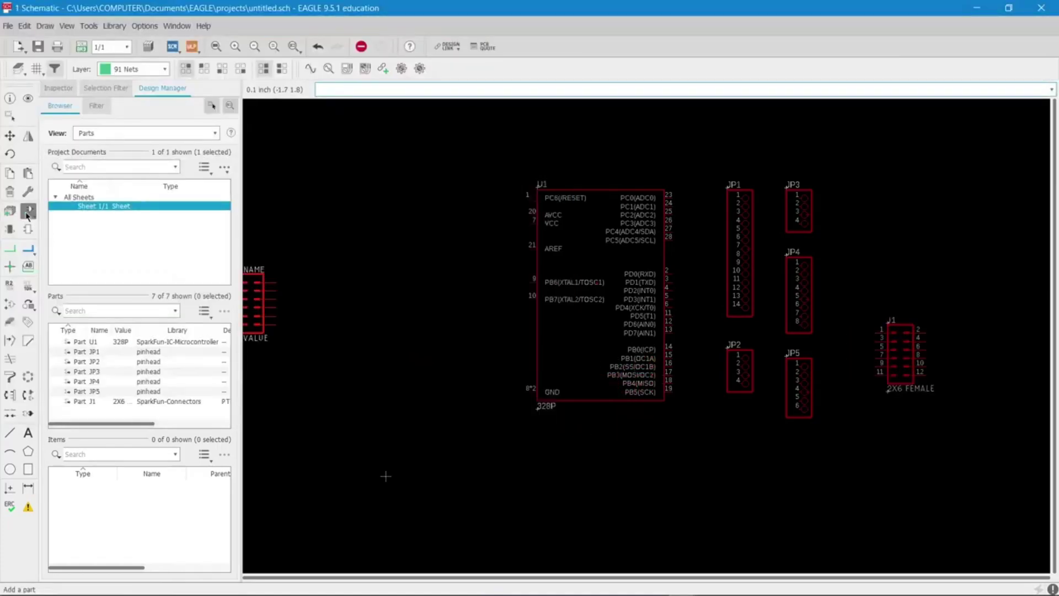
pyautogui.press('Escape')
# Place a female 2x3 CONN_03X2 connector below the six-pin header.
pyautogui.doubleClick(61, 197)
pyautogui.click(415, 404)
pyautogui.click(841, 476)
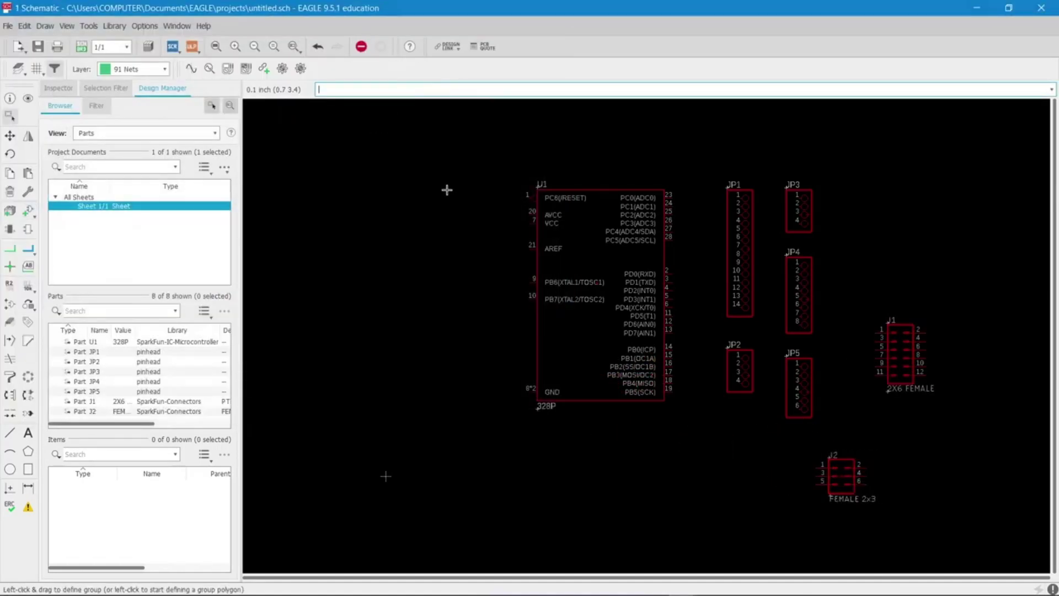
pyautogui.press('Escape')
pyautogui.write('switch')
pyautogui.press('Return')
pyautogui.scroll(-15, 130, 283)
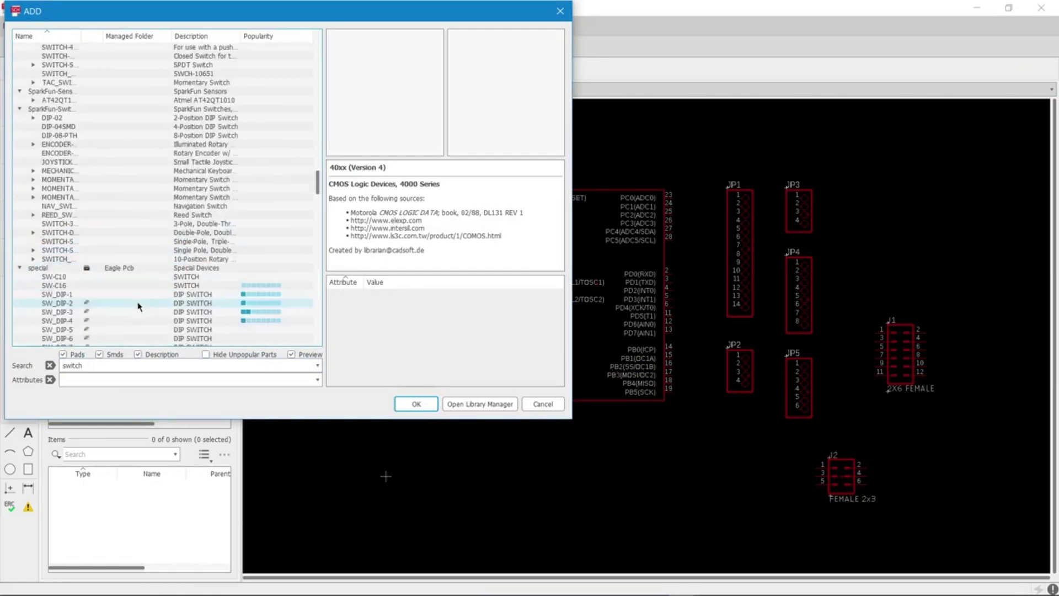
pyautogui.click(46, 338)
pyautogui.click(49, 365)
# Search the library for DTS-6 and place the tactile switch to the upper left of the microcontroller.
pyautogui.write('D')
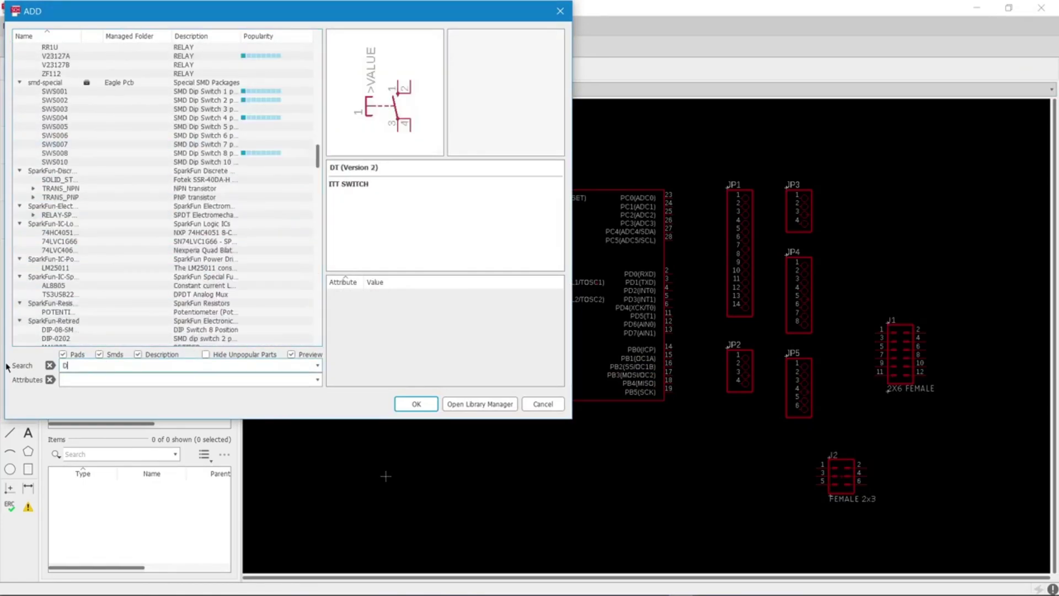
pyautogui.write('TS-6')
pyautogui.press('Return')
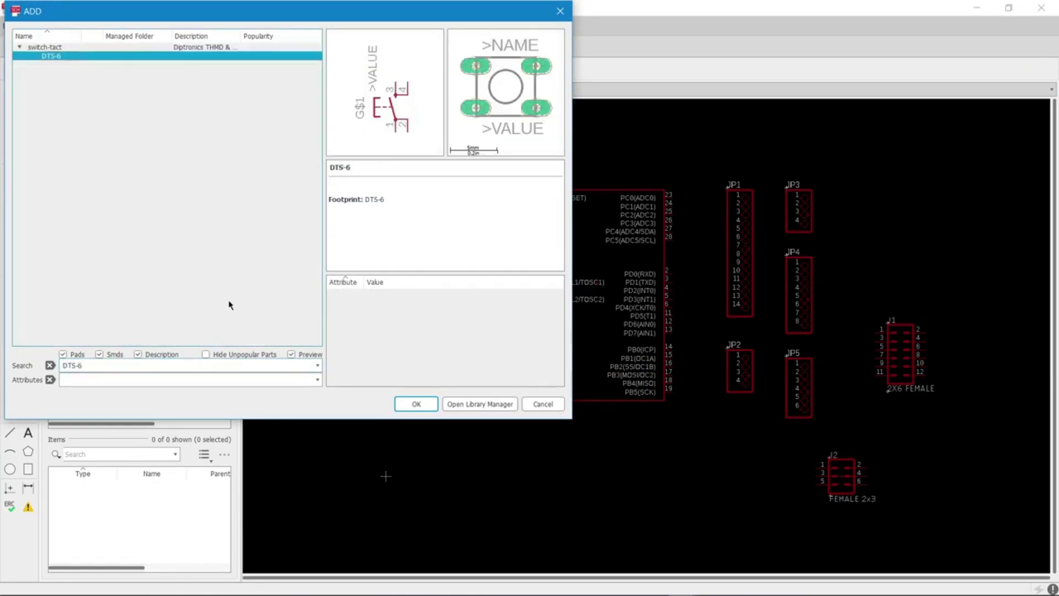
pyautogui.click(416, 403)
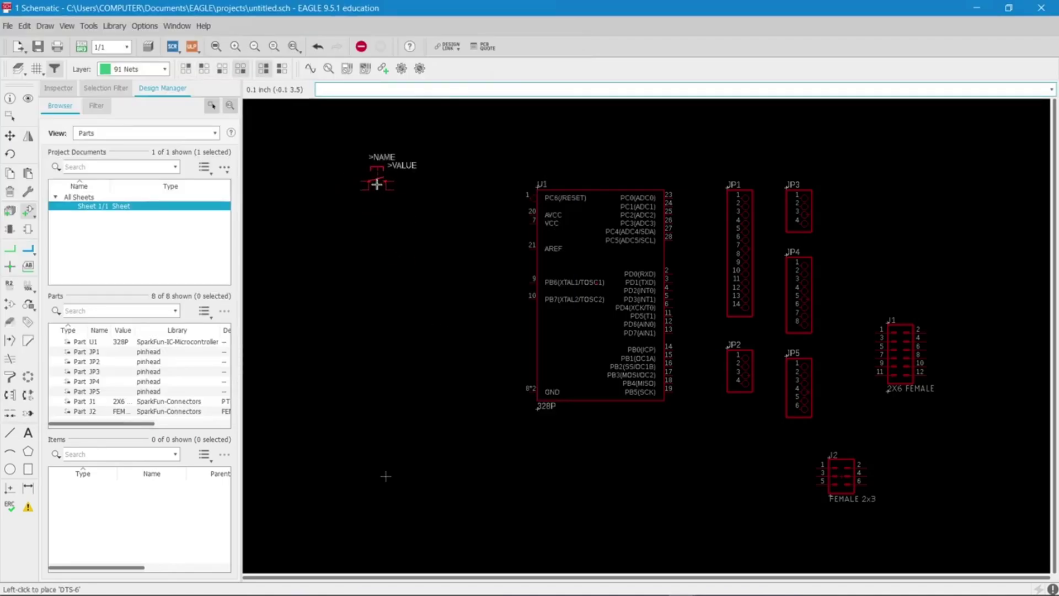
pyautogui.click(370, 184)
# Place four VCC supply symbols, rotated as needed: two left of the microcontroller, one at its lower right, one above the 2X6 connector.
pyautogui.click(28, 211)
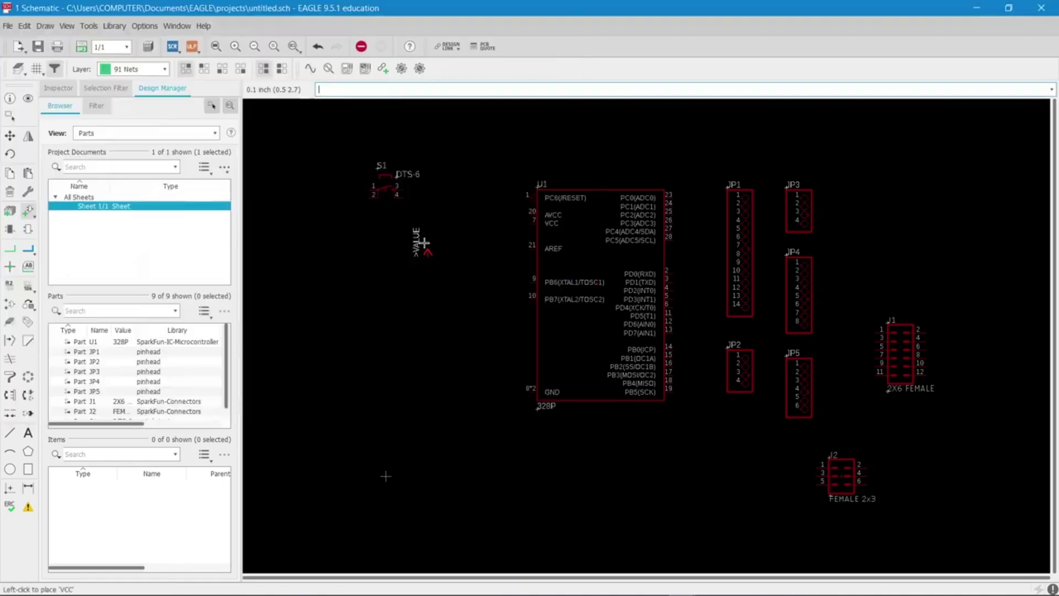
pyautogui.click(485, 156)
pyautogui.rightClick(480, 259)
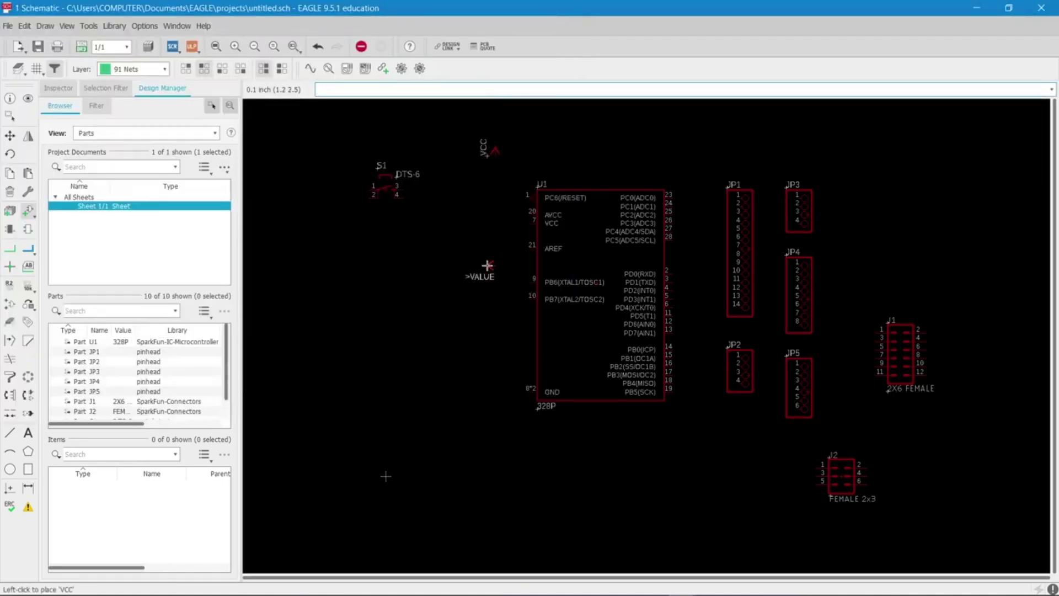
pyautogui.rightClick(486, 267)
pyautogui.click(497, 257)
pyautogui.rightClick(469, 399)
pyautogui.click(703, 458)
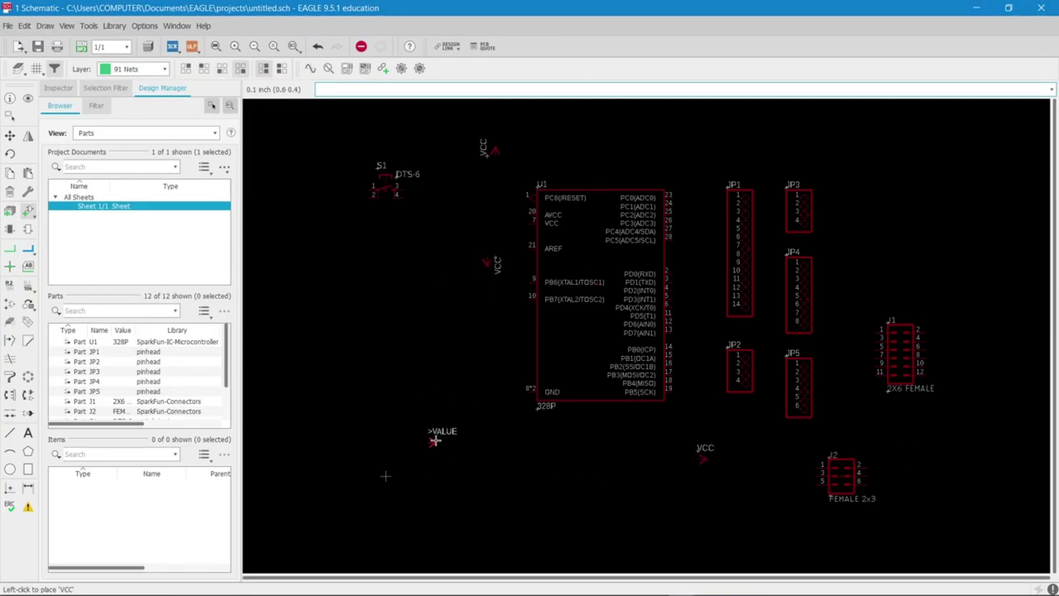
pyautogui.click(944, 293)
# Place five GND symbols from the supply1 library: three left of the microcontroller, one below it, and one above the 2x3 connector.
pyautogui.click(28, 211)
pyautogui.write('GND')
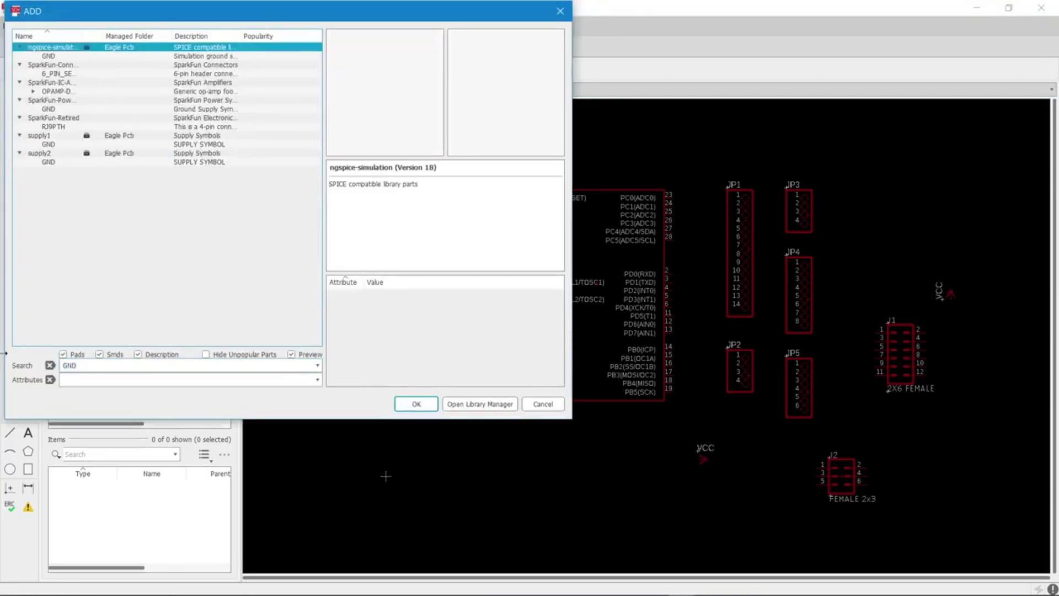
pyautogui.press('Return')
pyautogui.click(318, 246)
pyautogui.click(402, 355)
pyautogui.click(495, 423)
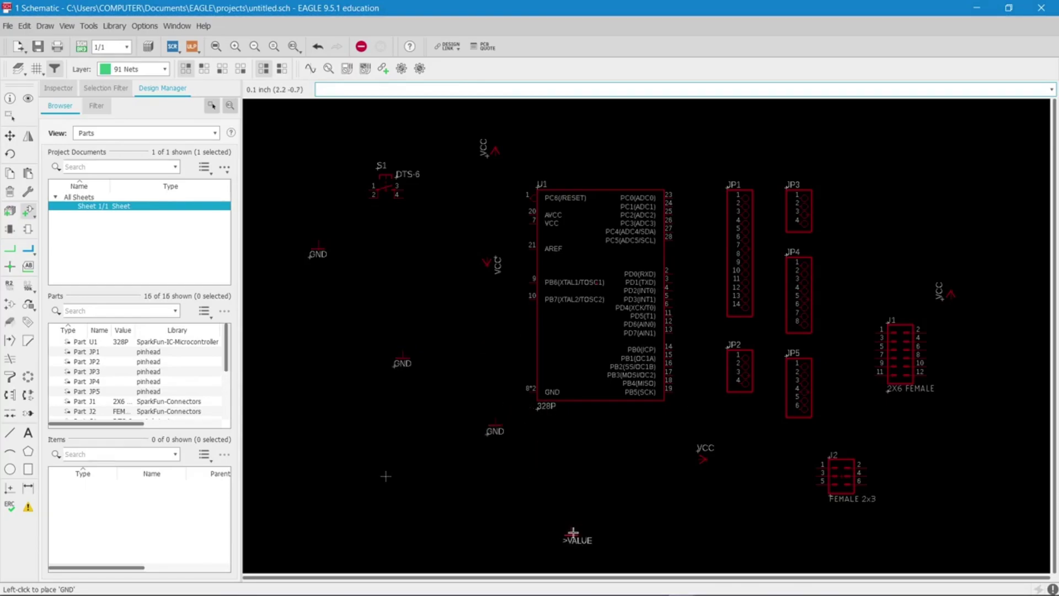
pyautogui.click(571, 533)
pyautogui.click(849, 406)
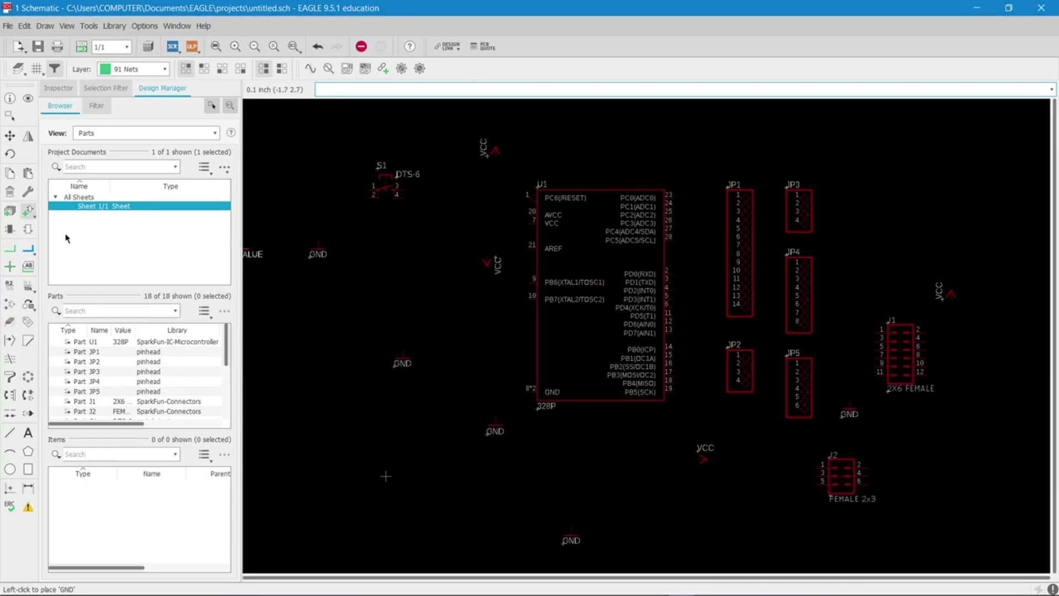
# Search the library for JACK and place the SPC4078 variant of JACK-PLUG at the lower left of the microcontroller.
pyautogui.click(28, 212)
pyautogui.click(50, 365)
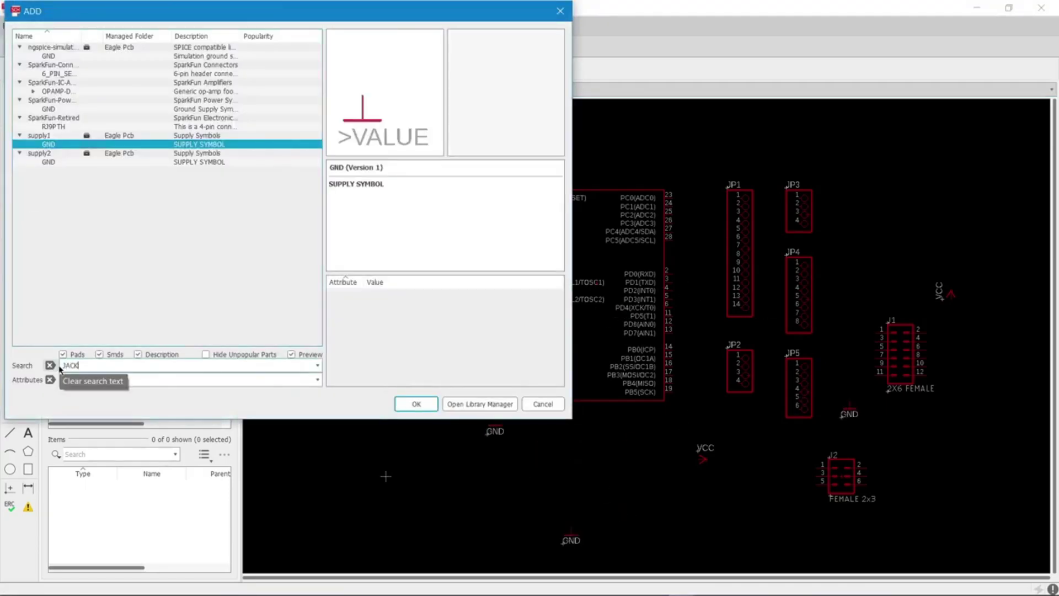
pyautogui.write('JACK')
pyautogui.press('Return')
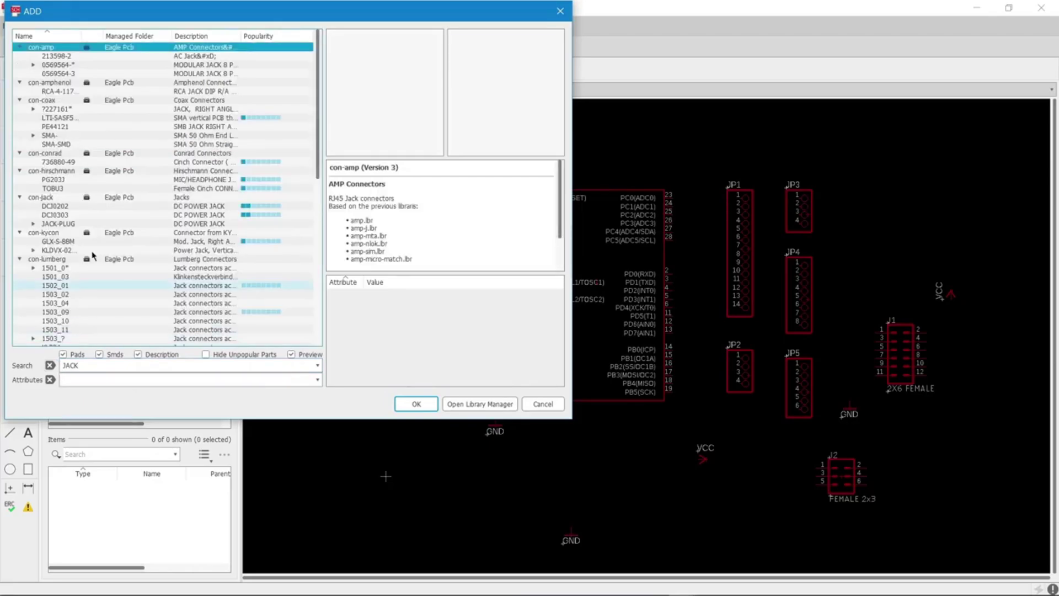
pyautogui.click(58, 223)
pyautogui.click(416, 404)
pyautogui.click(424, 477)
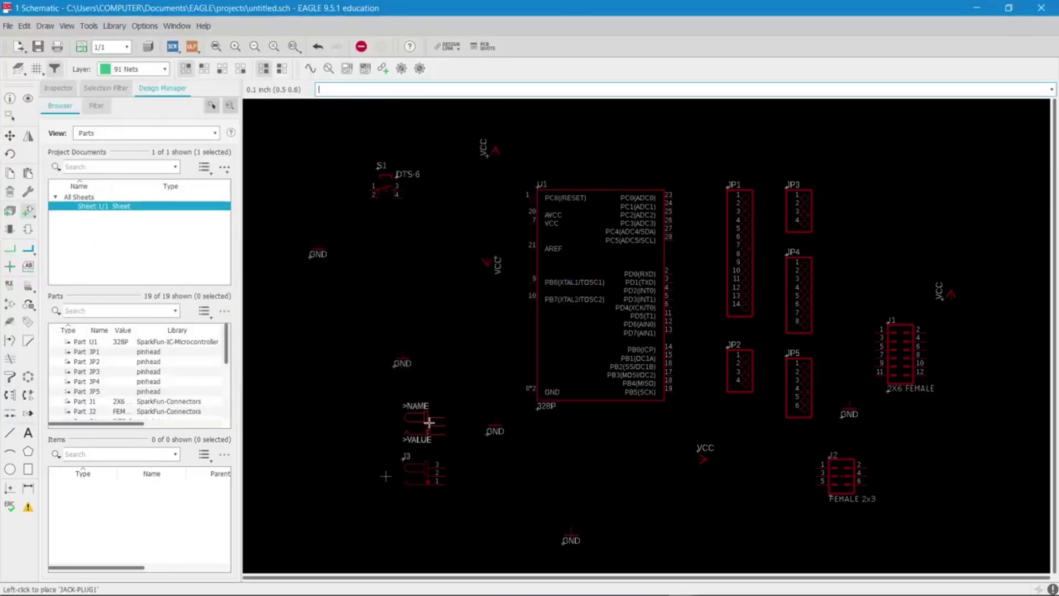
pyautogui.press('Escape')
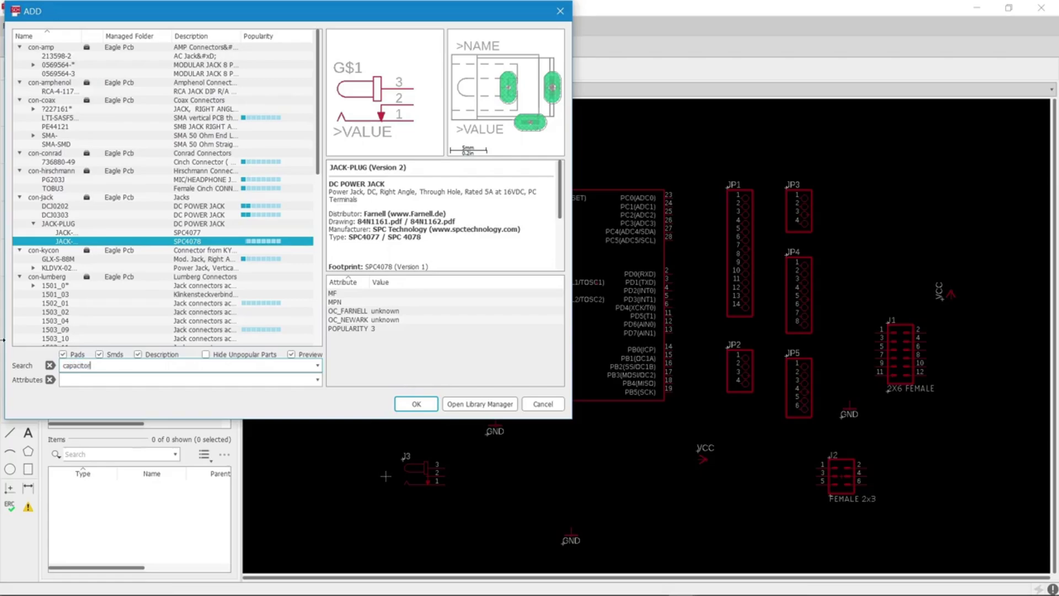
# Search the library for capacitor and place the 16V-8-5.08 electrolytic variant of CE- to the right of the DC jack.
pyautogui.press('Return')
pyautogui.click(34, 65)
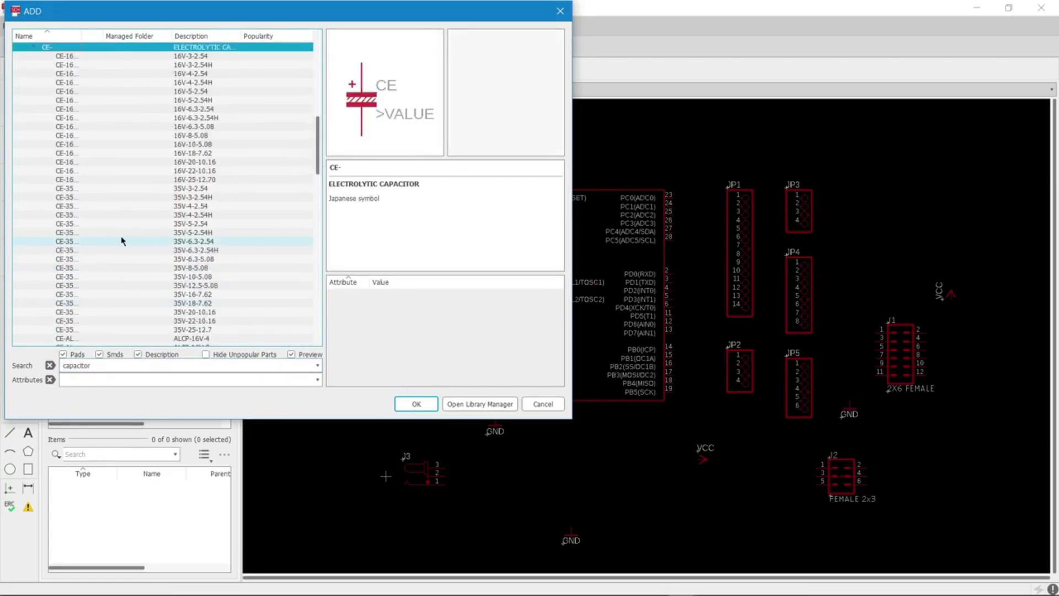
pyautogui.scroll(-3, 119, 238)
pyautogui.click(98, 278)
pyautogui.click(99, 285)
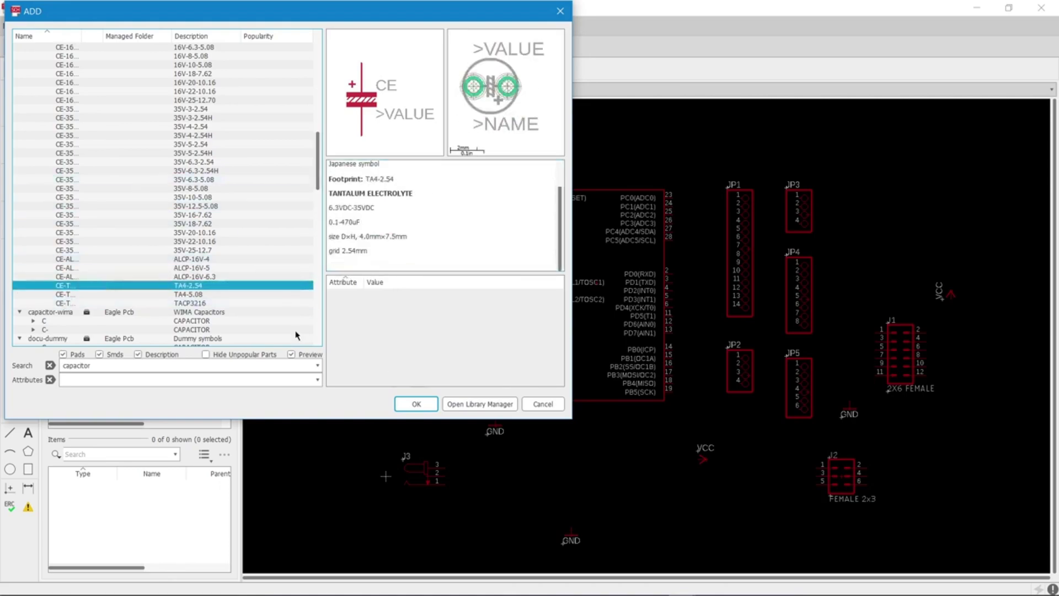
pyautogui.click(111, 56)
pyautogui.scroll(3, 110, 61)
pyautogui.click(416, 405)
pyautogui.click(511, 491)
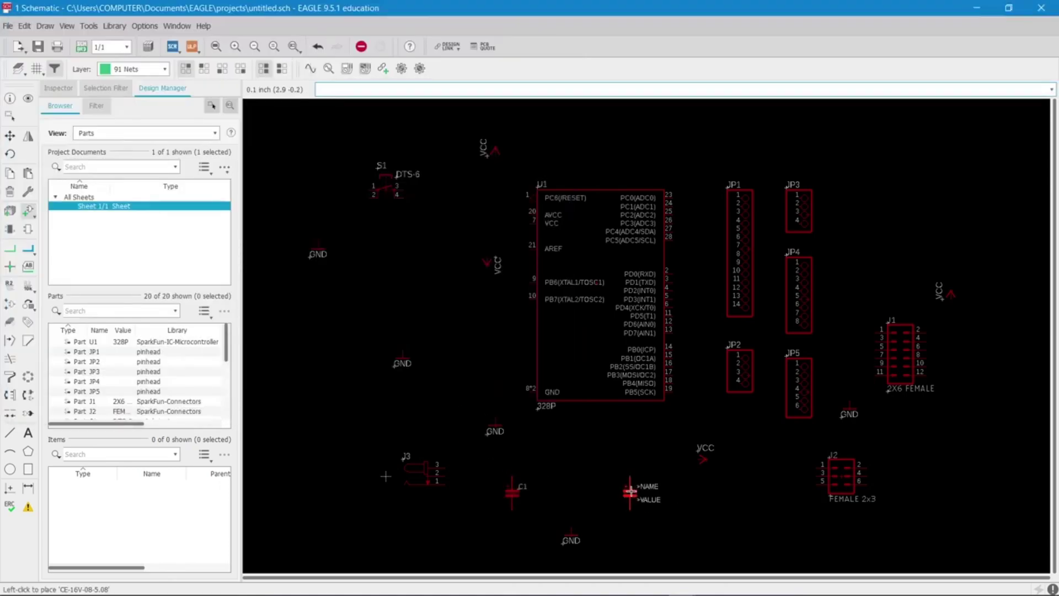
# Place a second 16V-8-5.08 electrolytic capacitor below the microcontroller, and two 22PF capacitors of the CAP-PTH-2.54 variant to its left.
pyautogui.click(639, 491)
pyautogui.press('Escape')
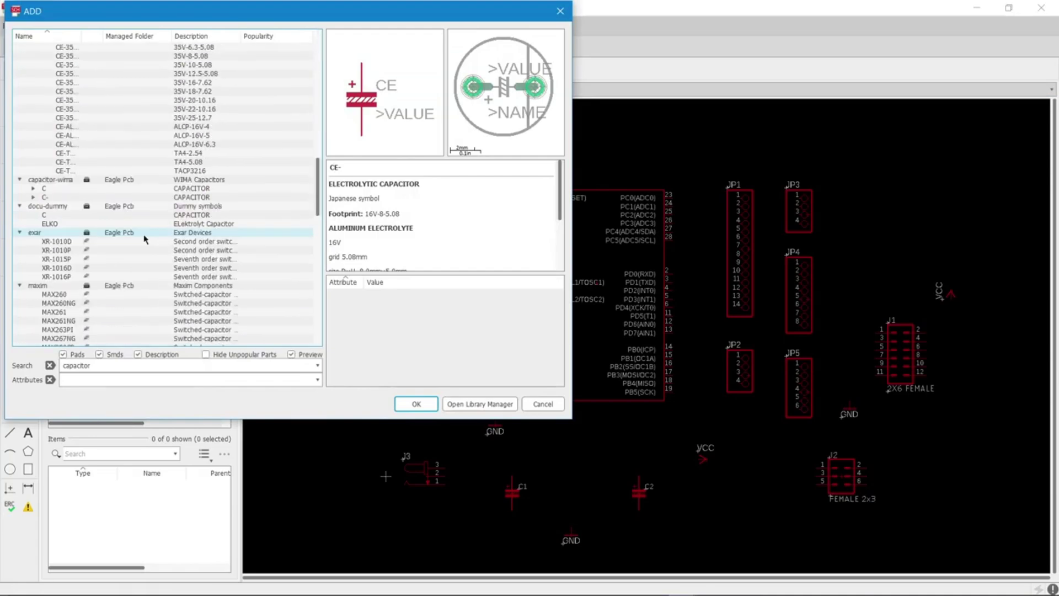
pyautogui.doubleClick(74, 296)
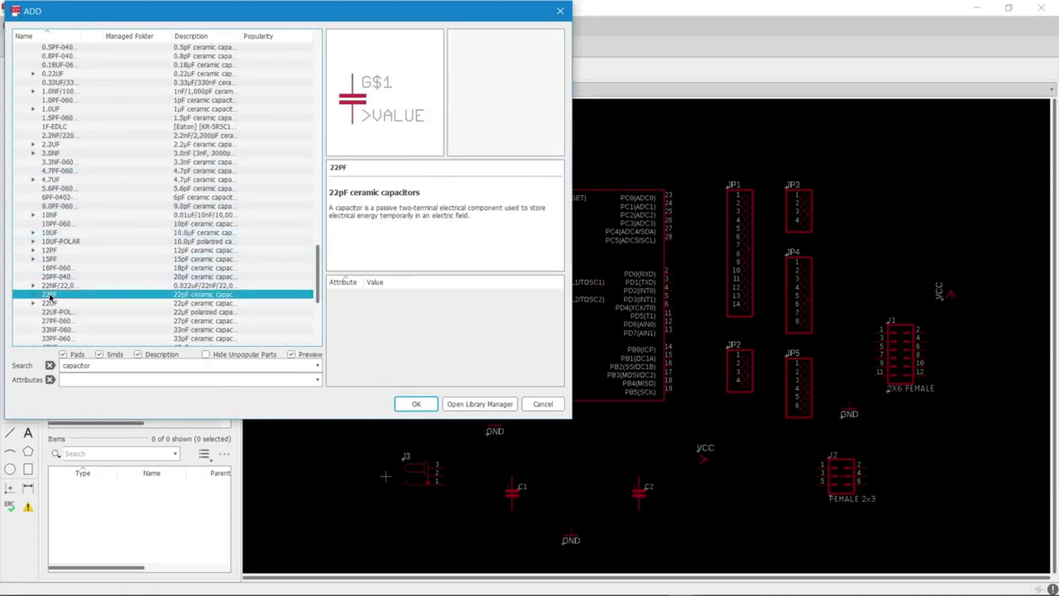
pyautogui.click(75, 304)
pyautogui.click(76, 320)
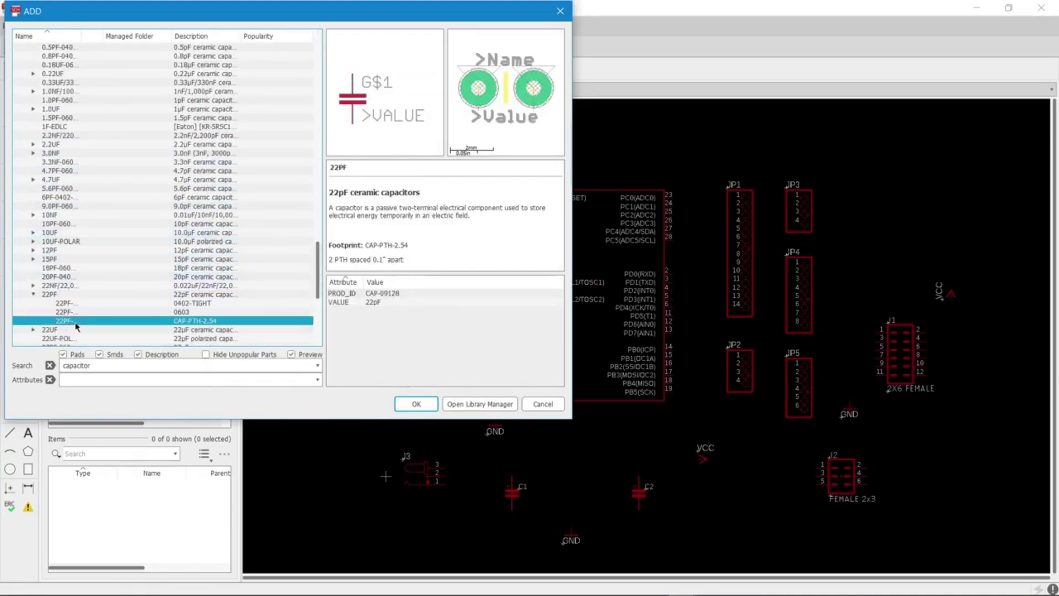
pyautogui.click(415, 403)
pyautogui.click(377, 312)
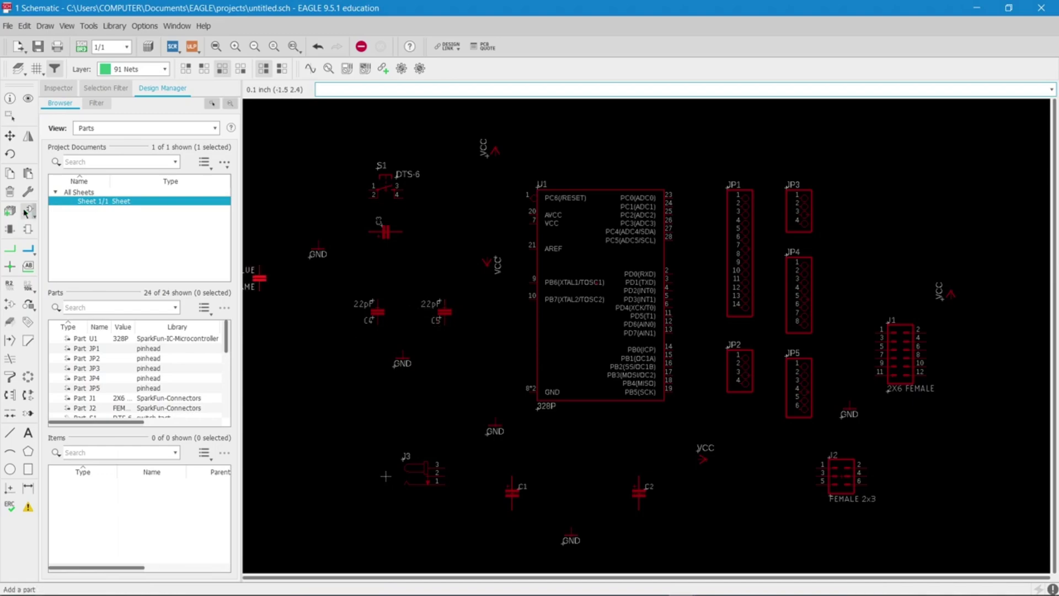
# Search the library for crystal and place the HC49US variant of the SparkFun generic CRYSTAL above the two 22pF capacitors.
pyautogui.click(26, 211)
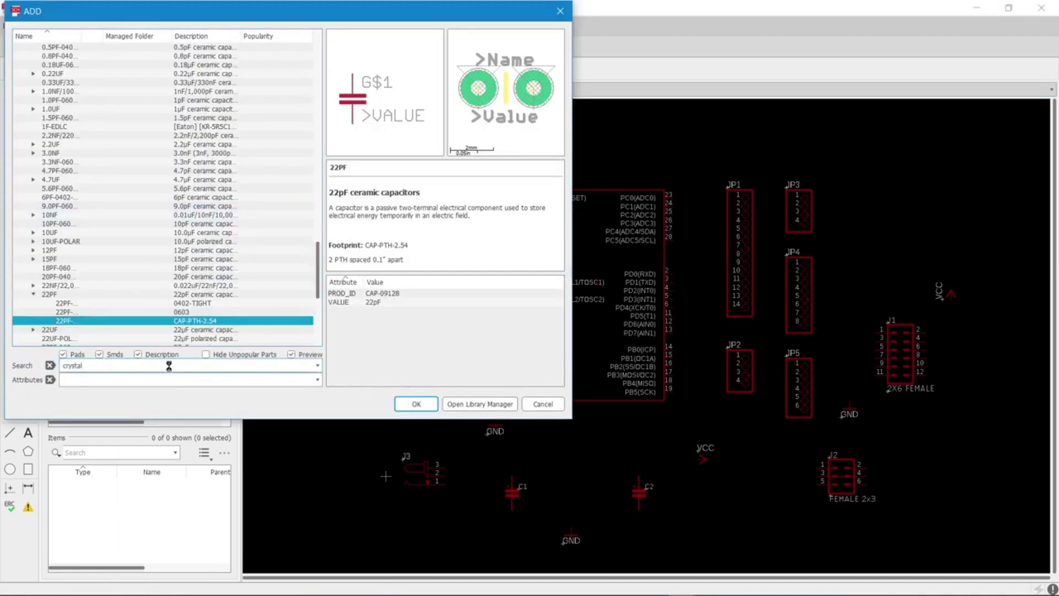
pyautogui.scroll(-13, 106, 174)
pyautogui.doubleClick(74, 206)
pyautogui.scroll(-4, 66, 229)
pyautogui.click(115, 135)
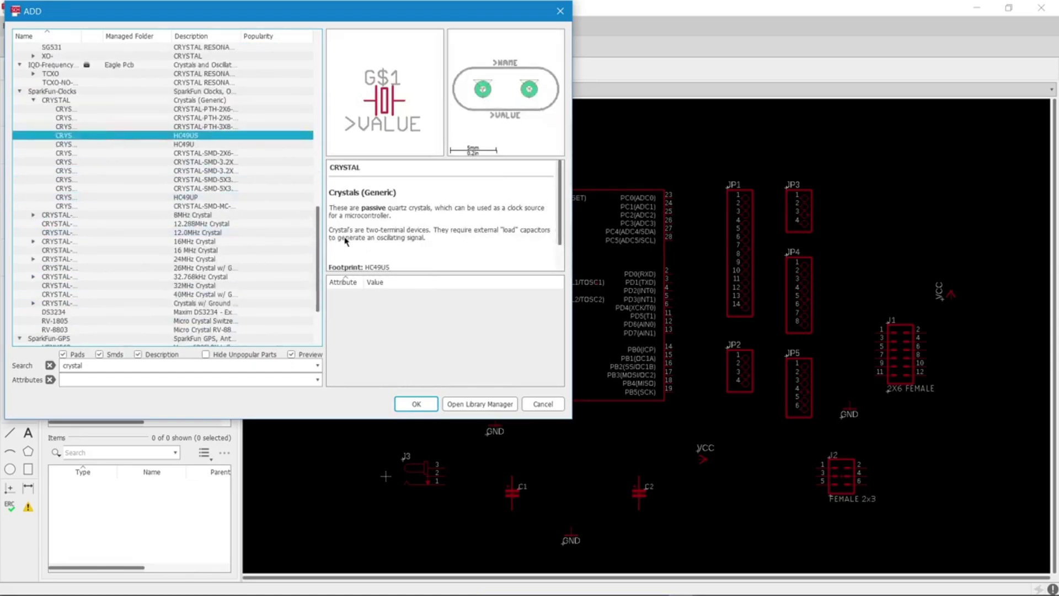
pyautogui.click(425, 402)
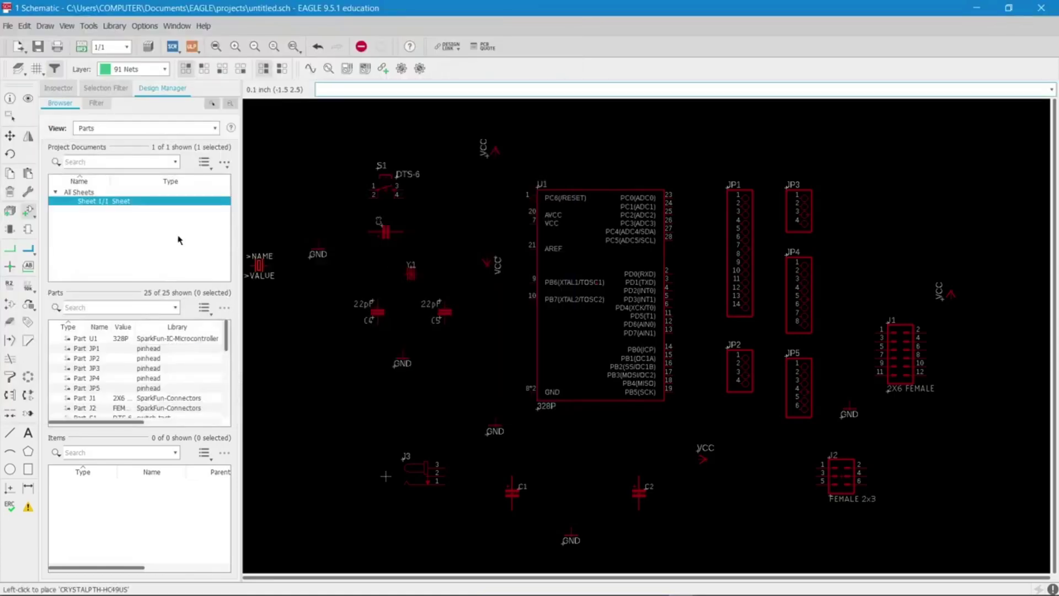
# Search the library for regulator 7805tv and place the 7805TV between the two electrolytic capacitors.
pyautogui.press('Escape')
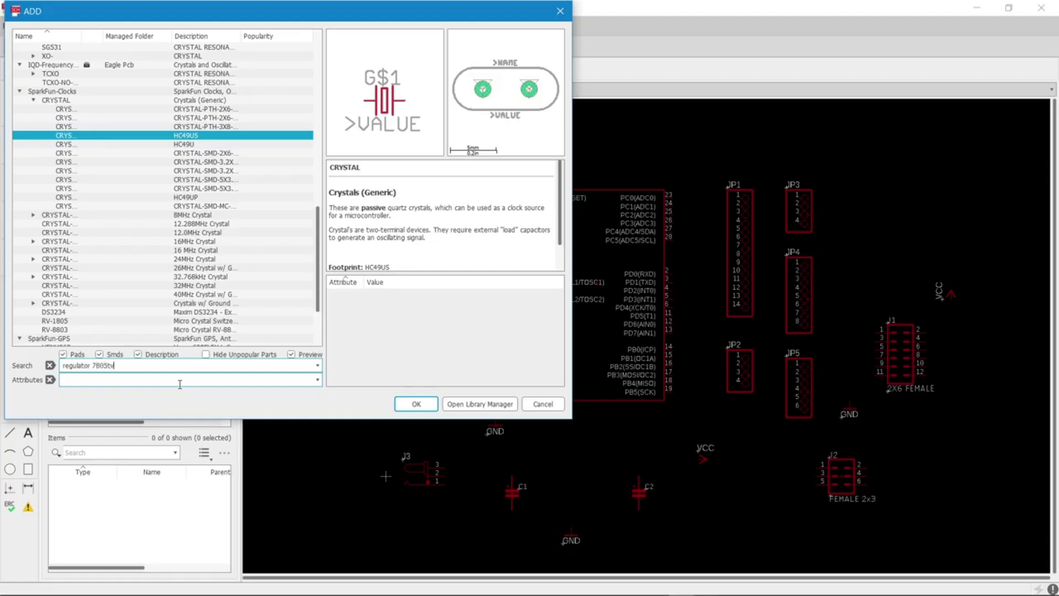
pyautogui.press('Return')
pyautogui.click(569, 473)
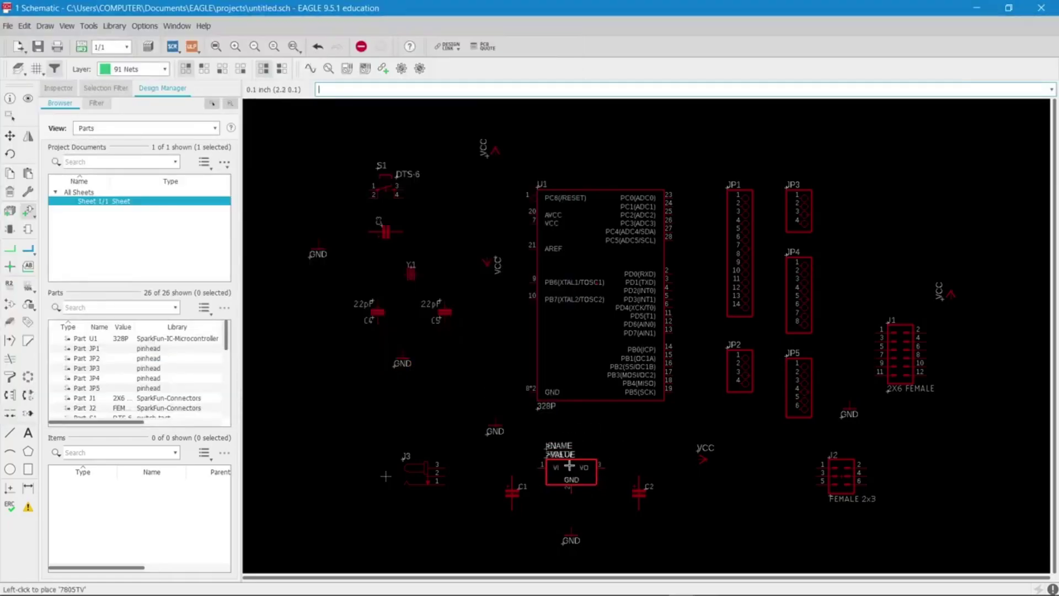
# Search the library for resistor and choose the AXIAL-0.3 variant of the SparkFun generic RESISTOR for placement.
pyautogui.click(28, 212)
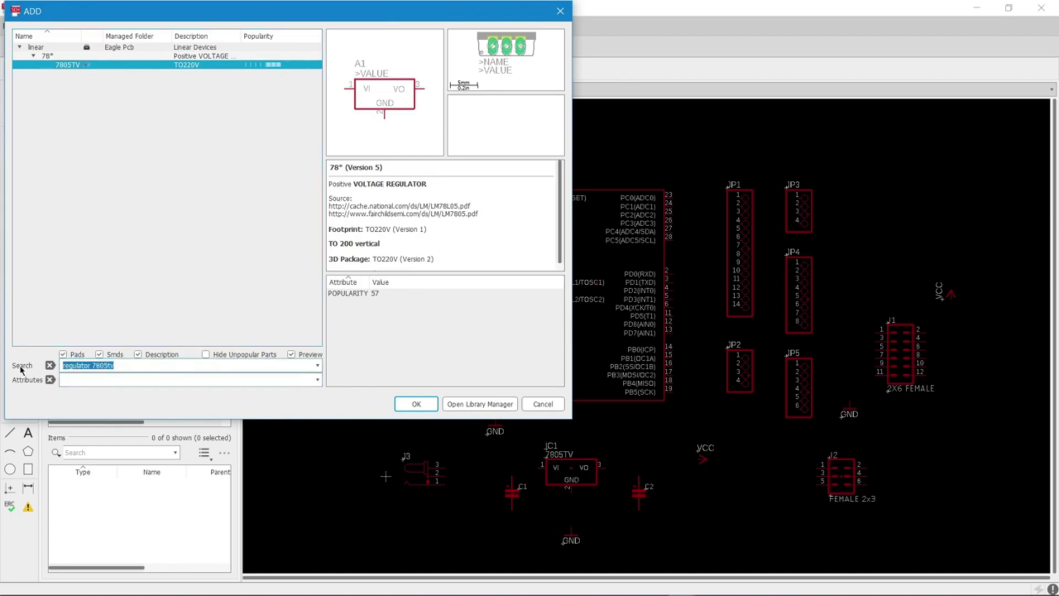
pyautogui.write('ress')
pyautogui.press('Return')
pyautogui.click(78, 237)
pyautogui.scroll(-5, 91, 238)
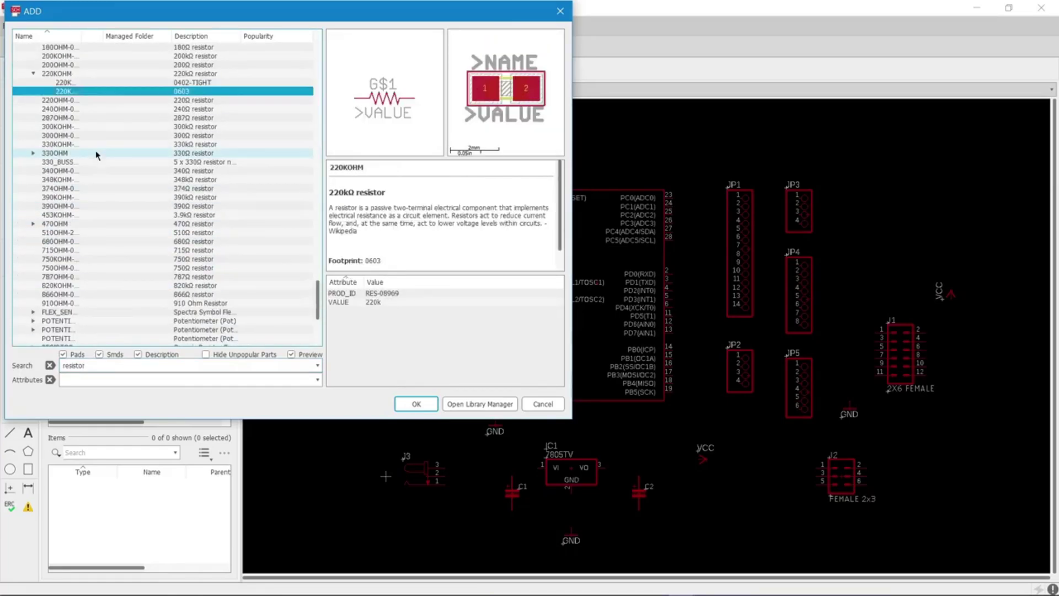
pyautogui.click(97, 157)
pyautogui.scroll(20, 98, 152)
pyautogui.click(82, 91)
pyautogui.click(80, 100)
pyautogui.click(79, 118)
pyautogui.scroll(-20, 76, 270)
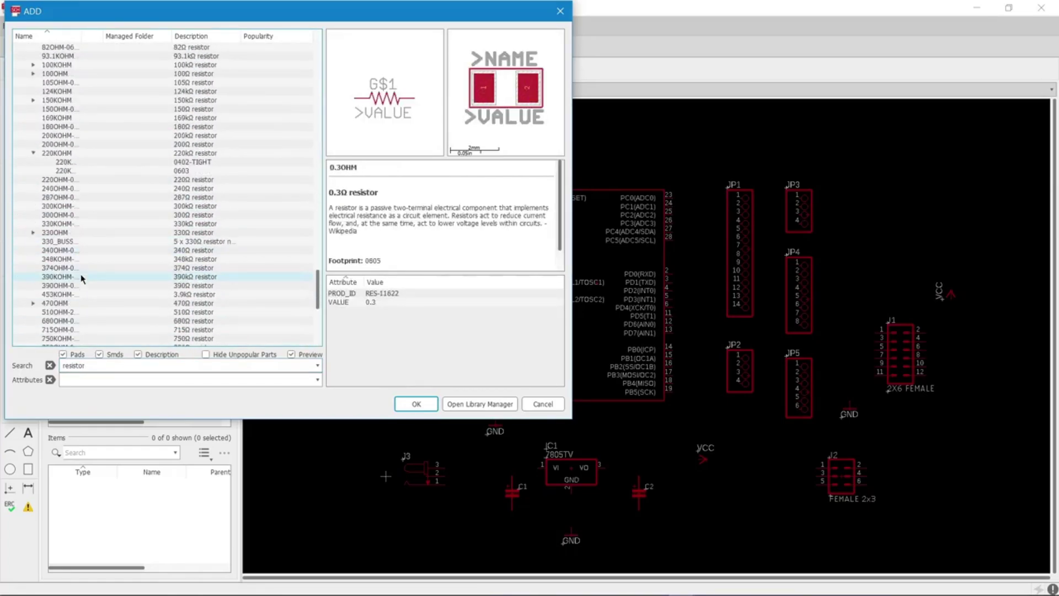
pyautogui.click(88, 153)
pyautogui.scroll(-7, 92, 163)
pyautogui.click(61, 207)
pyautogui.click(65, 241)
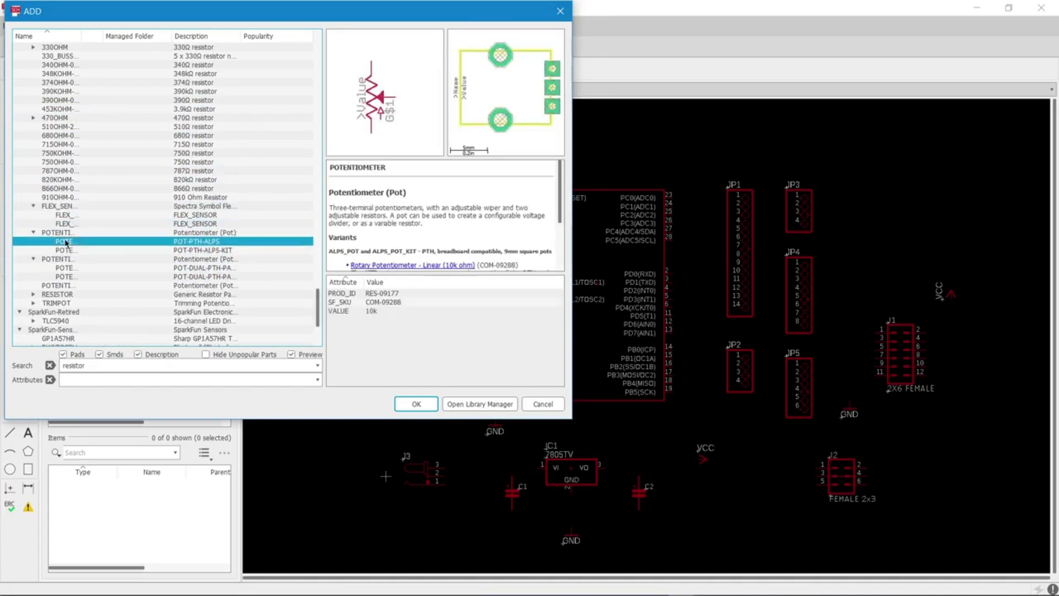
pyautogui.click(144, 305)
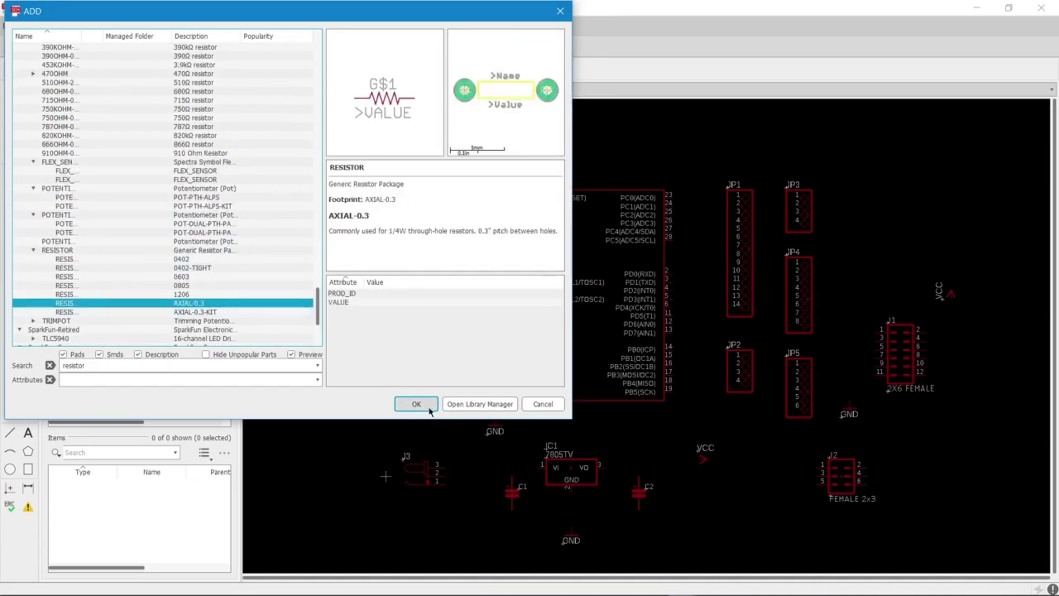
pyautogui.click(417, 404)
# Place three resistors: one vertical below the upper VCC symbol, and two horizontal side by side below the VCC symbol near the regulator.
pyautogui.rightClick(495, 181)
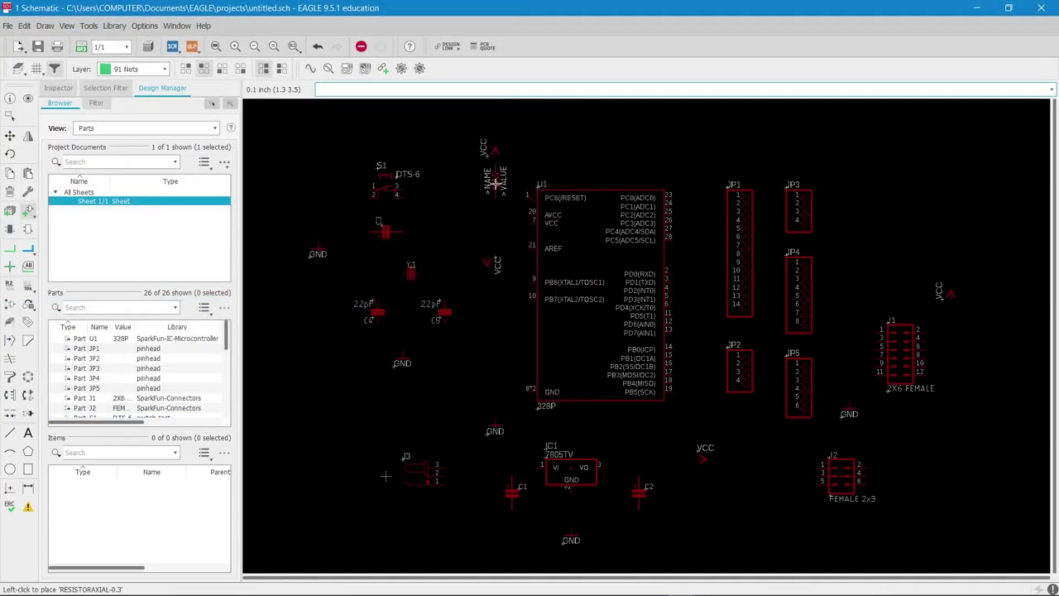
pyautogui.click(496, 181)
pyautogui.rightClick(695, 516)
pyautogui.click(680, 518)
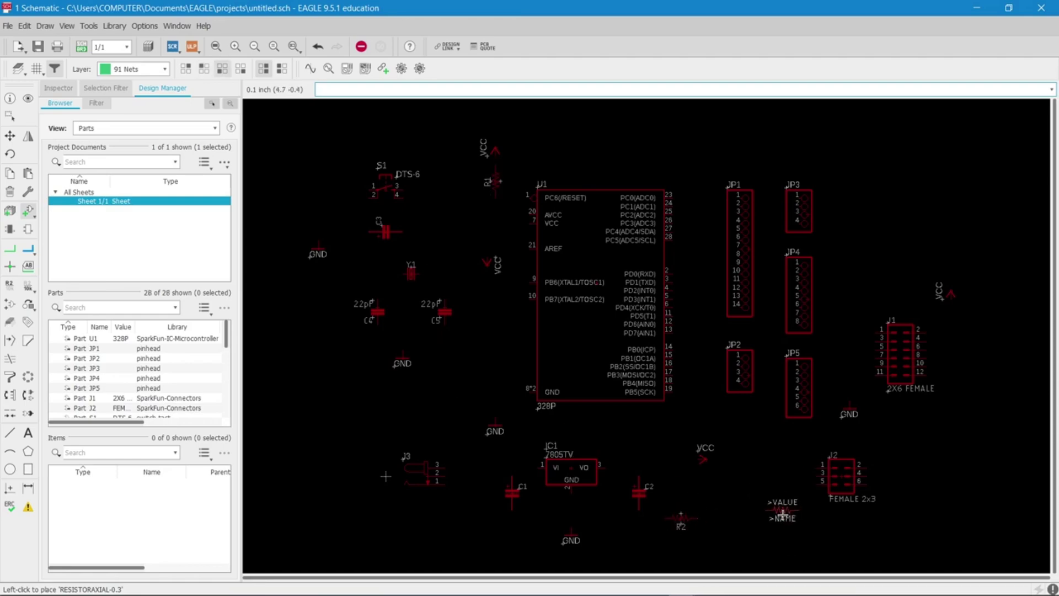
pyautogui.click(764, 517)
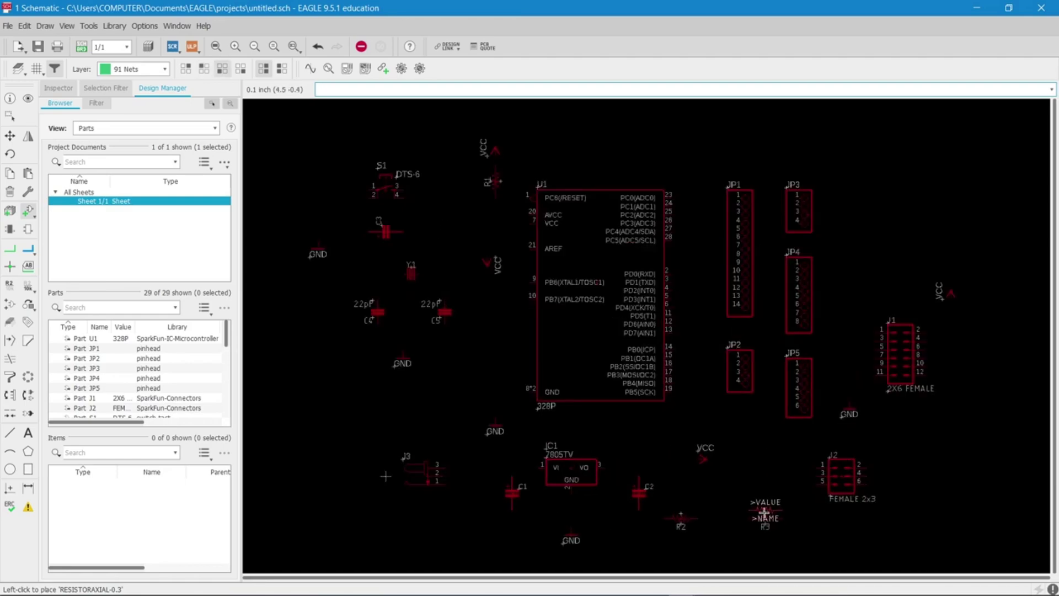
# Search the library for GND and place the supply1 symbol below the two horizontal resistors.
pyautogui.click(28, 211)
pyautogui.moveTo(88, 367); pyautogui.dragTo(33, 358)
pyautogui.write('GND')
pyautogui.press('Return')
pyautogui.click(53, 145)
pyautogui.click(416, 404)
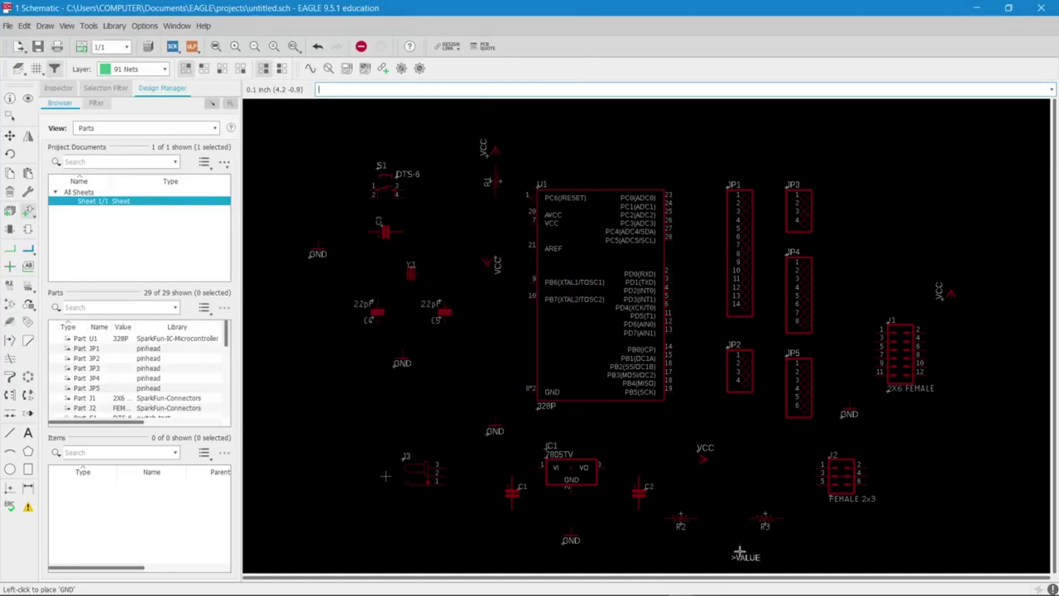
pyautogui.click(747, 551)
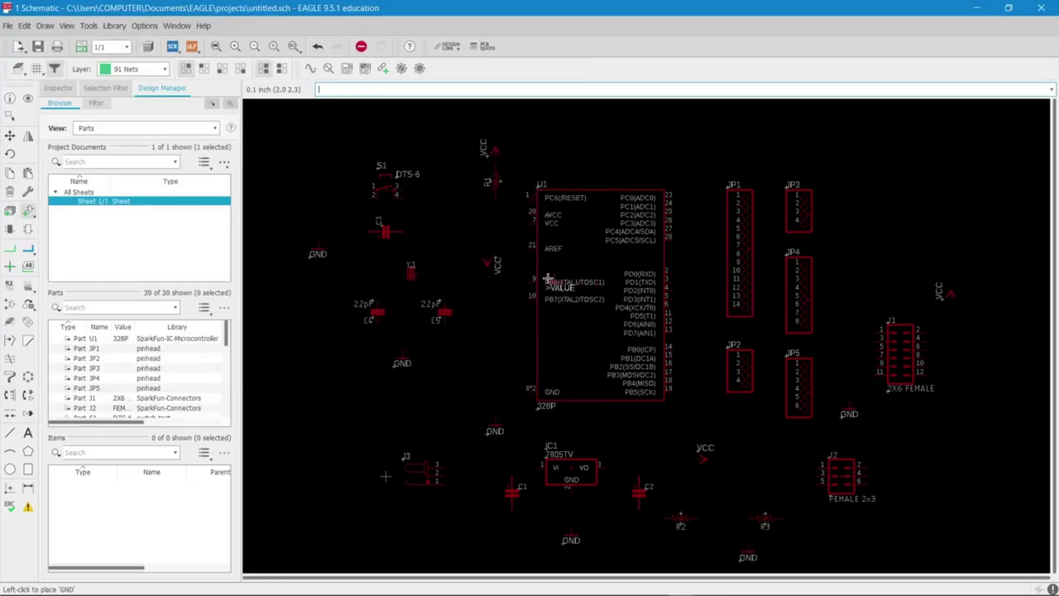
# Search the library for led and place two LEDs of the LED3MM variant above the horizontal resistors R2 and R3.
pyautogui.click(28, 210)
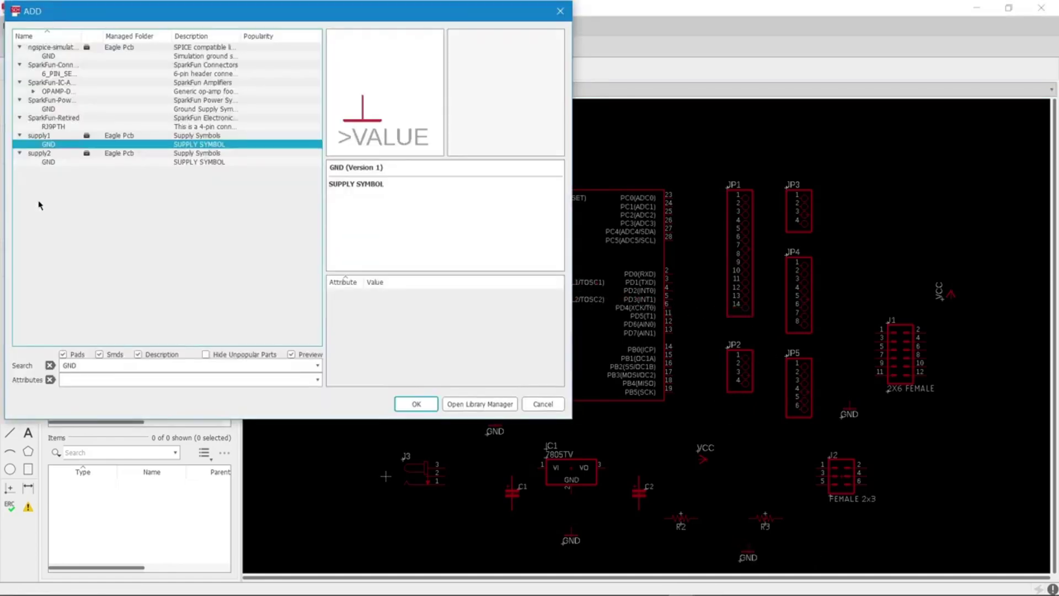
pyautogui.moveTo(137, 368); pyautogui.dragTo(33, 356)
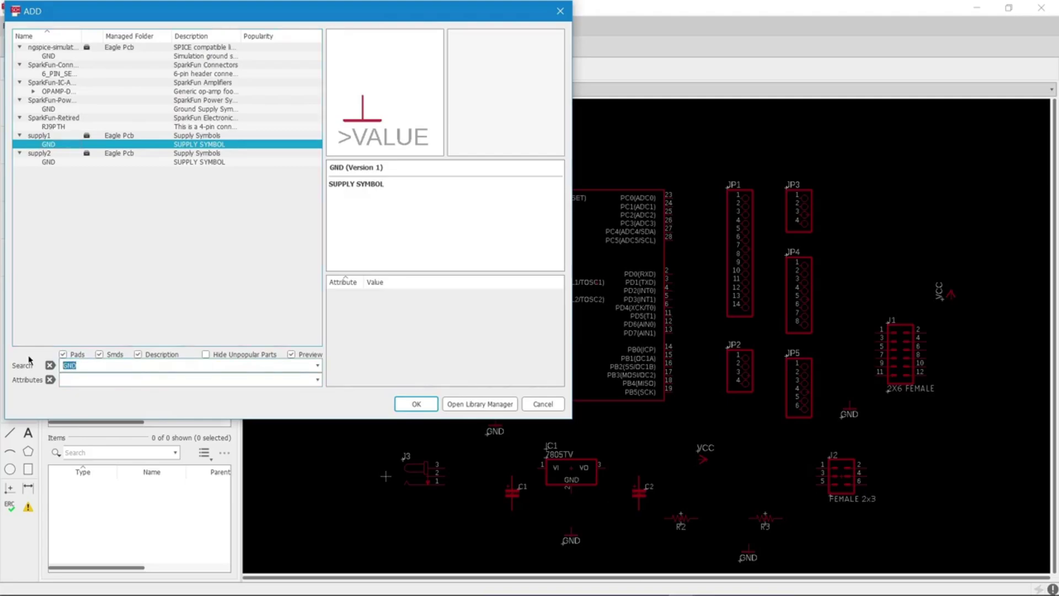
pyautogui.press('BackSpace')
pyautogui.scroll(-20, 99, 204)
pyautogui.doubleClick(67, 165)
pyautogui.scroll(-5, 156, 109)
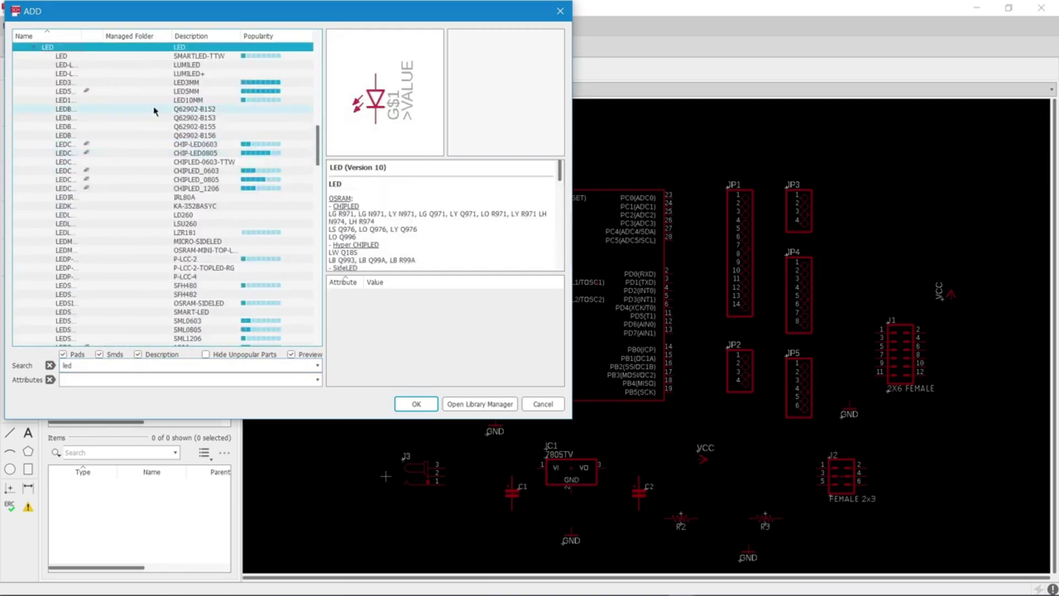
pyautogui.click(187, 83)
pyautogui.click(417, 404)
pyautogui.click(782, 491)
pyautogui.click(688, 491)
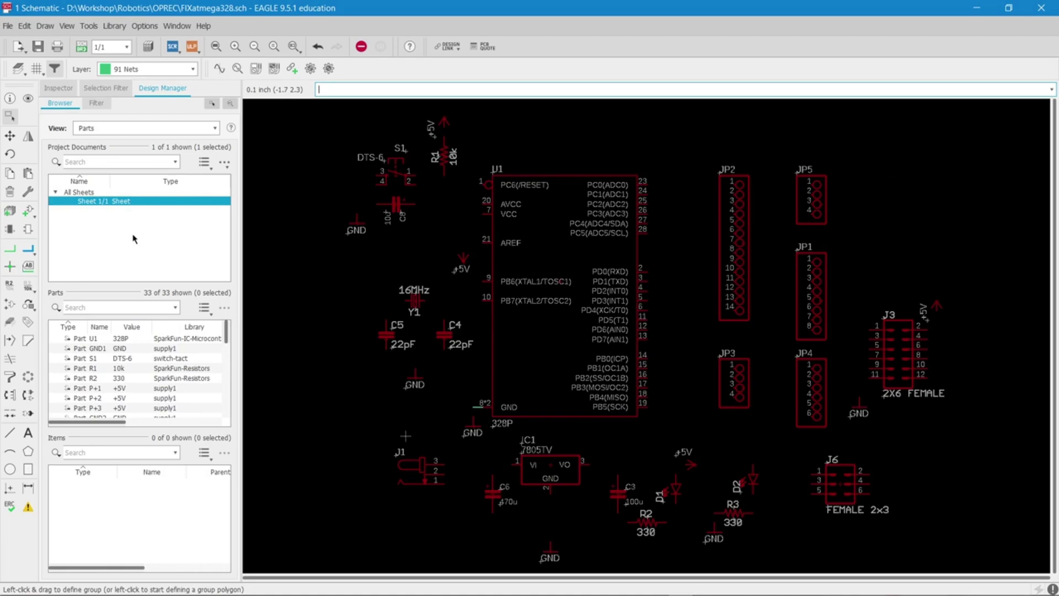
# Review and accept the names of reset switch S1, the GND symbol beneath it and the capacitor below the switch.
pyautogui.click(12, 288)
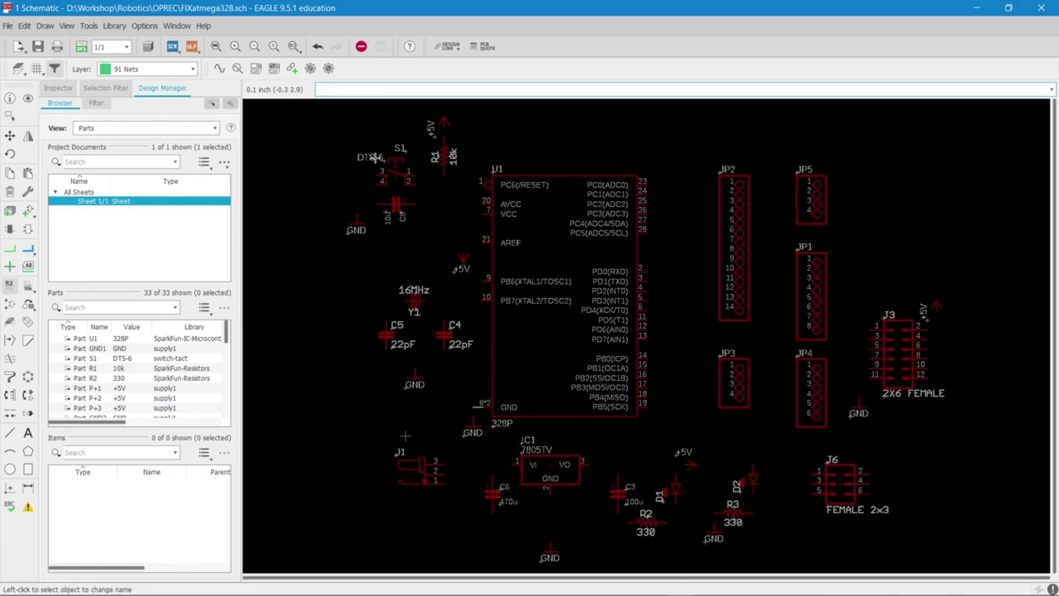
pyautogui.click(396, 176)
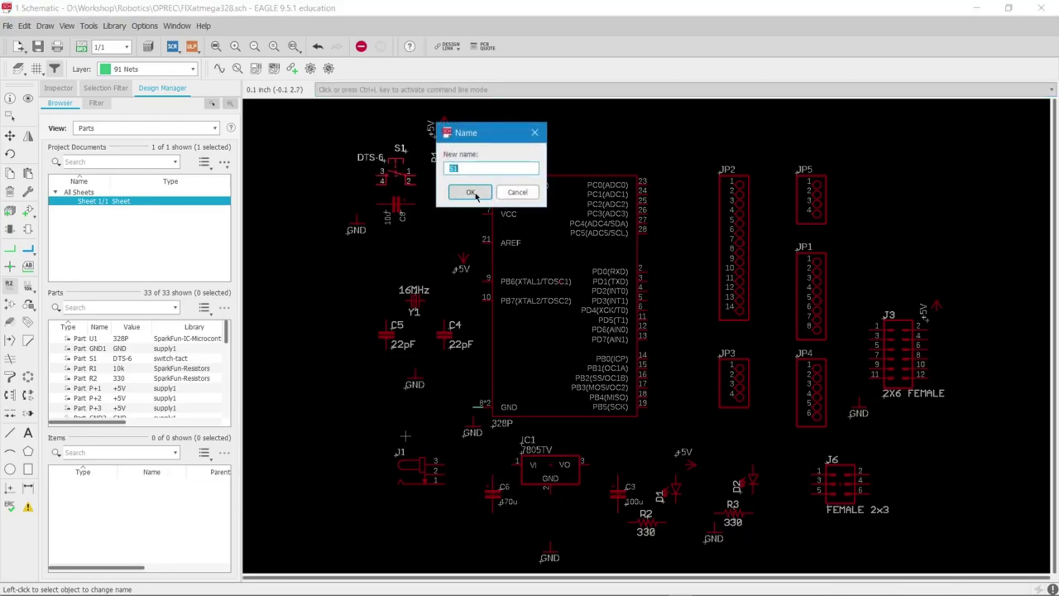
pyautogui.click(471, 193)
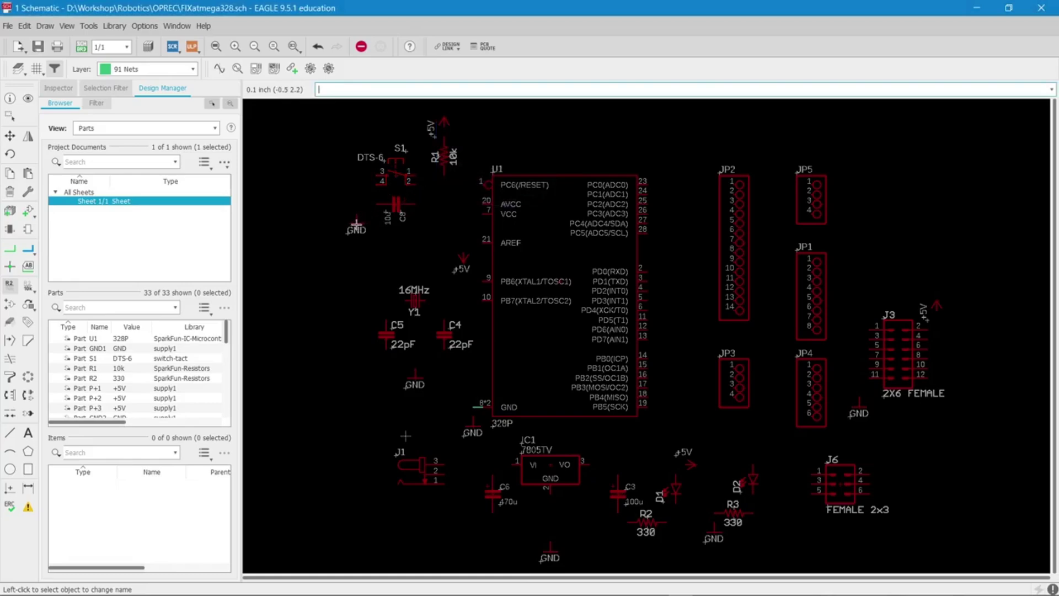
pyautogui.click(356, 225)
pyautogui.click(412, 241)
pyautogui.click(411, 215)
pyautogui.click(450, 232)
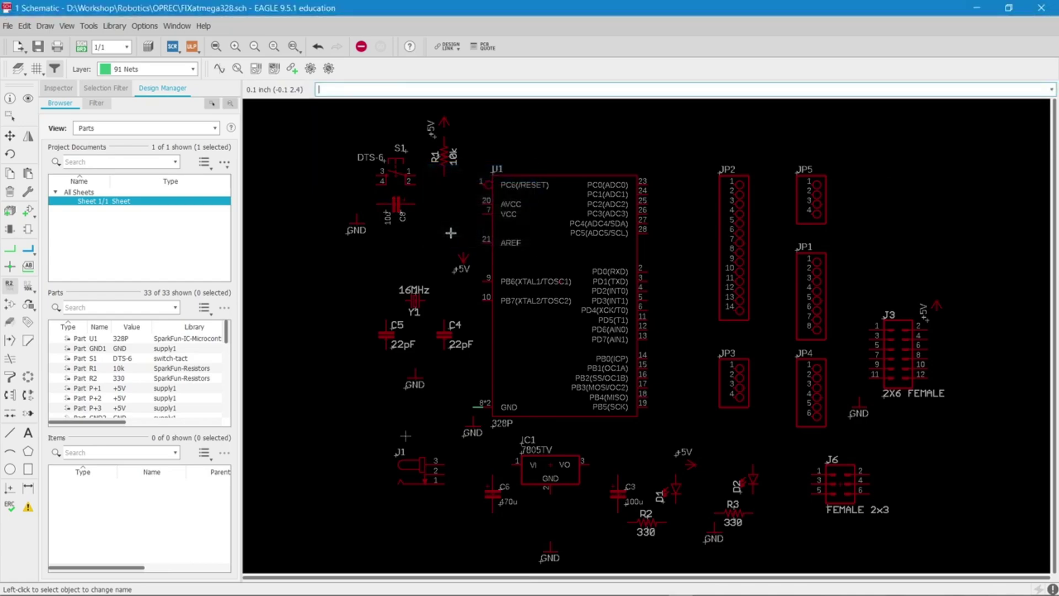
# Confirm 10k as the value of resistor R1 above the reset pin.
pyautogui.click(28, 286)
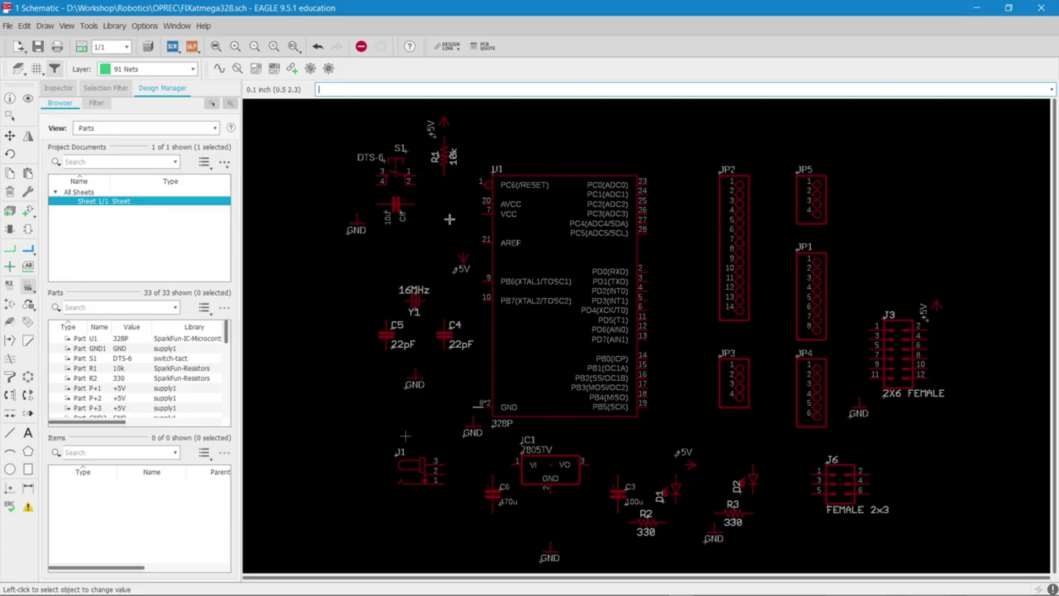
pyautogui.click(448, 160)
pyautogui.click(452, 185)
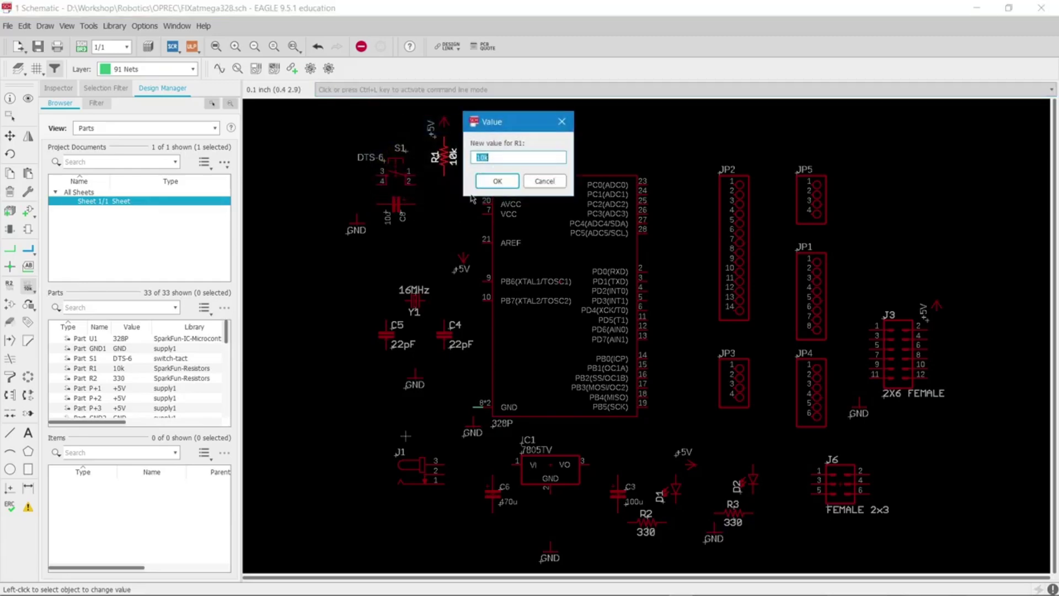
pyautogui.click(498, 181)
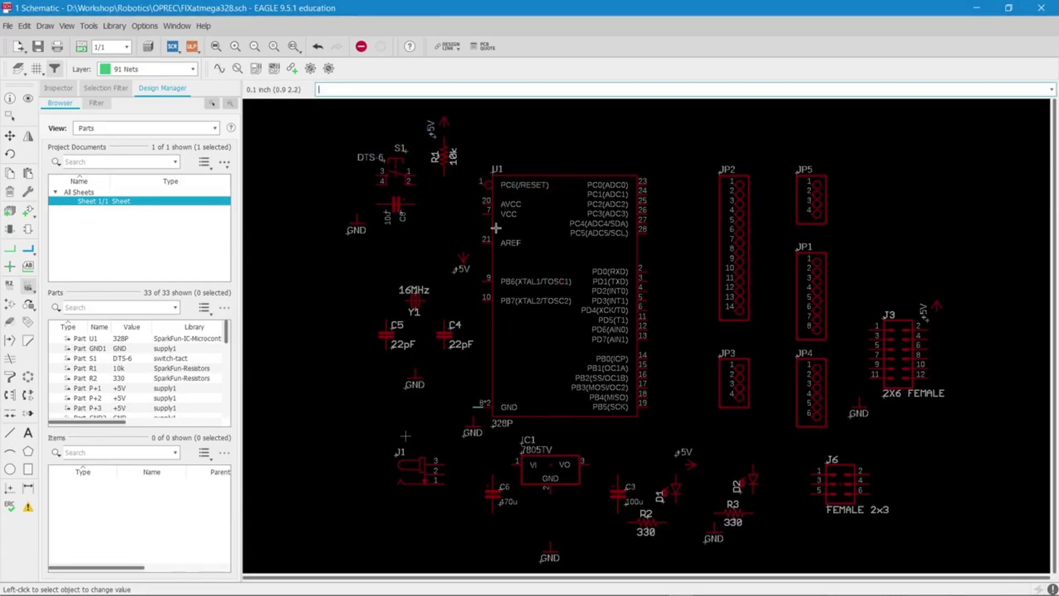
# Set the value of the supply symbol near the microcontroller's AREF pin to +5V.
pyautogui.click(462, 259)
pyautogui.click(468, 284)
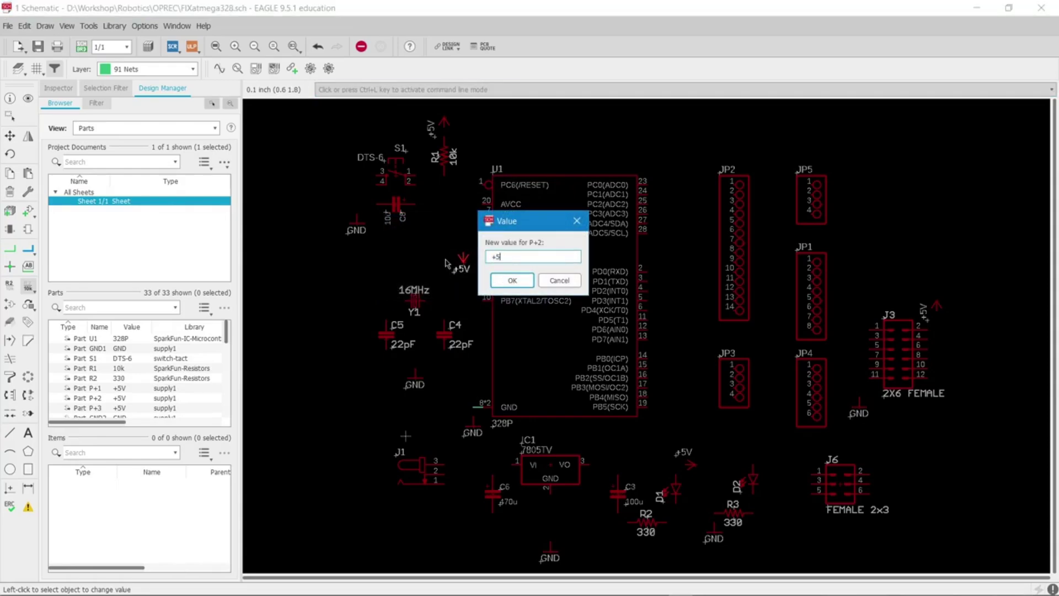
pyautogui.press('BackSpace')
pyautogui.write('V')
pyautogui.click(509, 279)
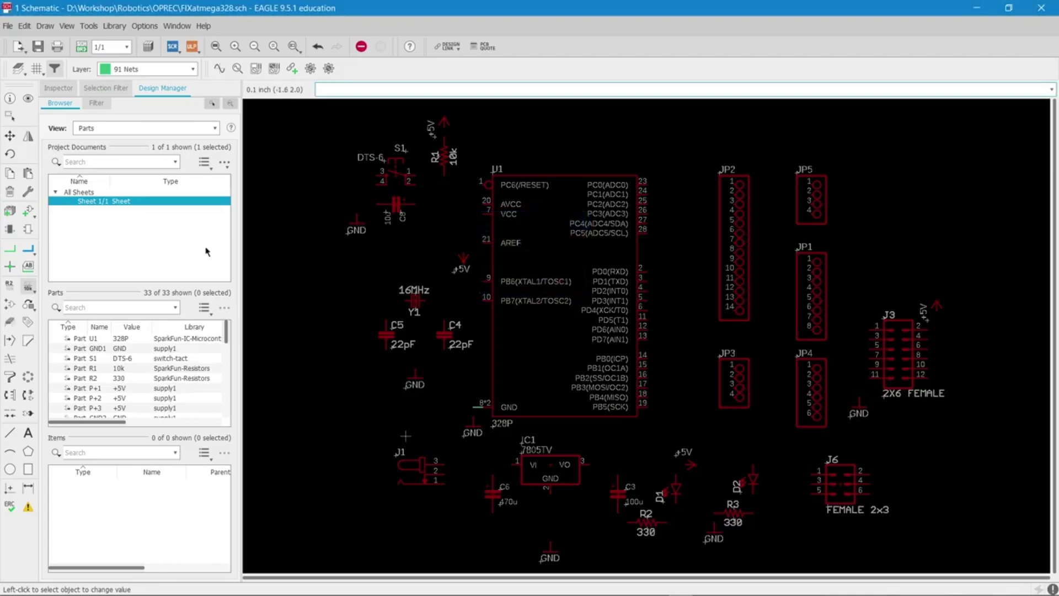
# Draw a net wire from the upper +5V supply symbol to the top end of resistor R1.
pyautogui.click(10, 248)
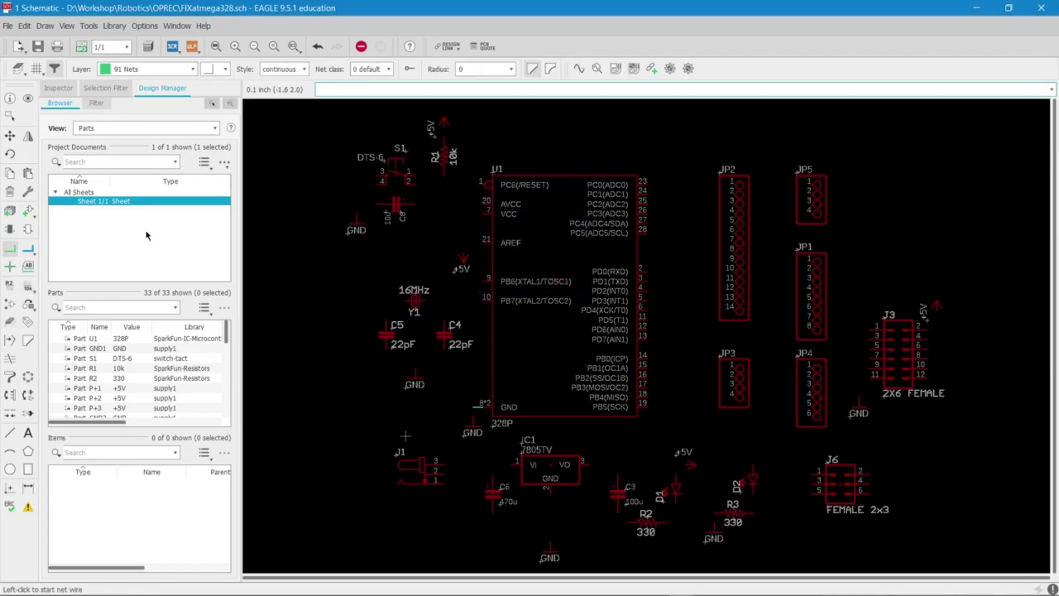
pyautogui.click(444, 127)
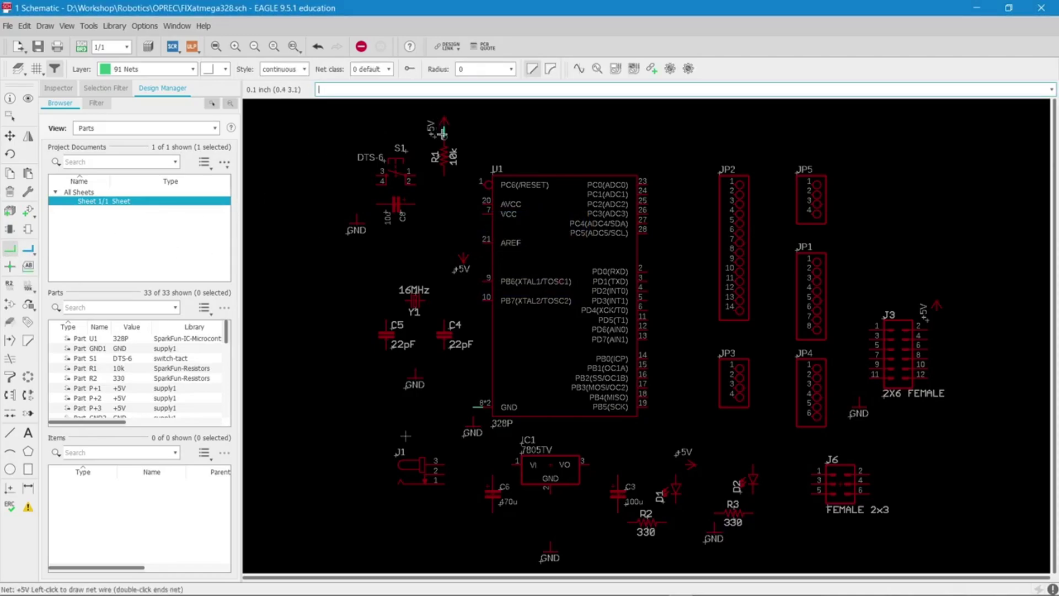
pyautogui.click(444, 138)
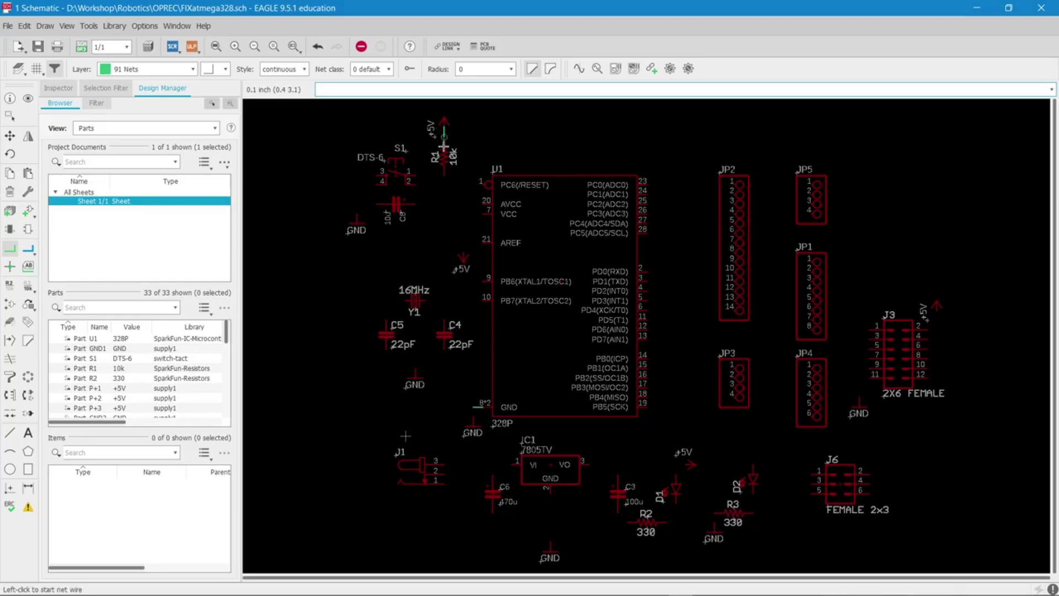
# Wire the lower end of R1 to pins 1 and 2 of switch S1, and the switch's opposite side to the GND symbol below.
pyautogui.click(444, 178)
pyautogui.click(417, 176)
pyautogui.click(415, 175)
pyautogui.click(417, 183)
pyautogui.click(377, 185)
pyautogui.click(357, 214)
pyautogui.click(389, 223)
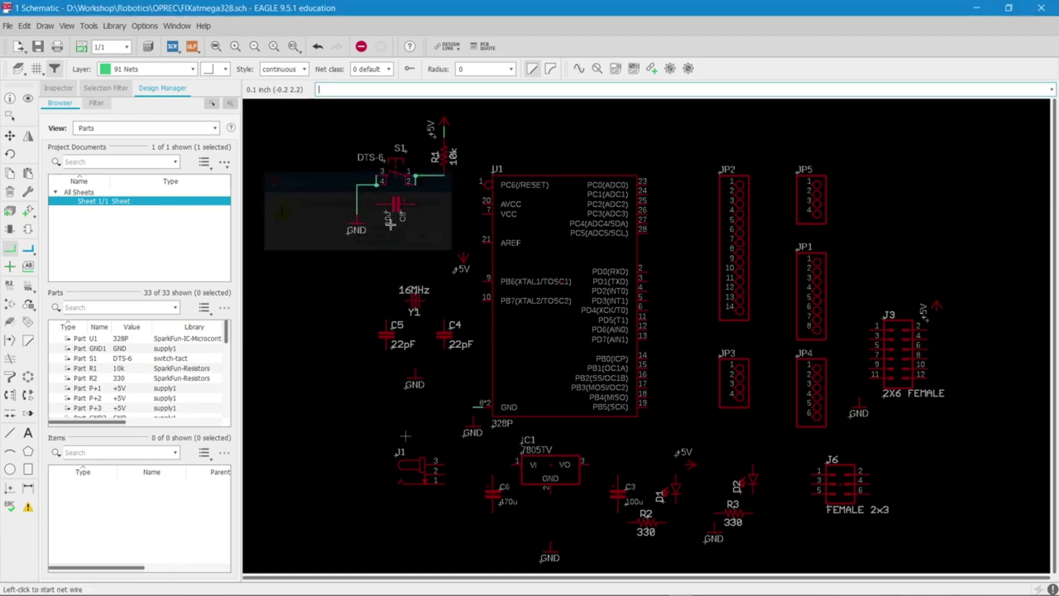
# Wire capacitor C8 between the switch's GND net and the reset net, and extend the reset net to pin 1 (PC6/RESET).
pyautogui.click(377, 204)
pyautogui.click(357, 204)
pyautogui.click(416, 204)
pyautogui.click(434, 175)
pyautogui.click(444, 175)
pyautogui.click(481, 175)
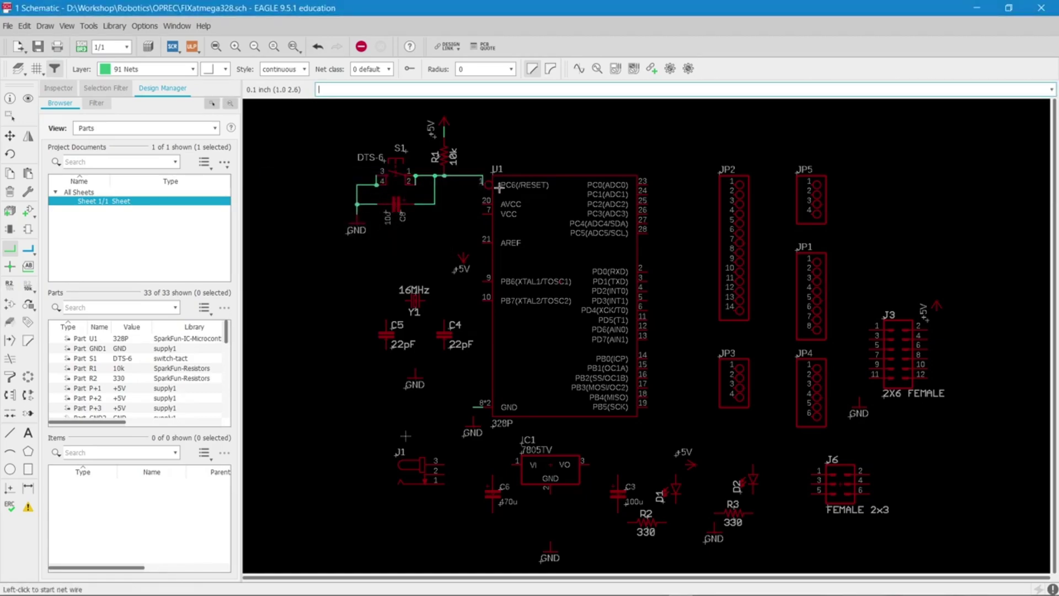
# Connect the microcontroller's AVCC, VCC and AREF pins to the adjacent +5V symbol.
pyautogui.click(484, 204)
pyautogui.click(464, 256)
pyautogui.click(484, 214)
pyautogui.click(463, 214)
pyautogui.click(463, 241)
pyautogui.click(482, 243)
# Wire crystal Y1 between PB6 and PB7, joining the upper end of C5 to PB6 and of C4 to PB7.
pyautogui.click(483, 282)
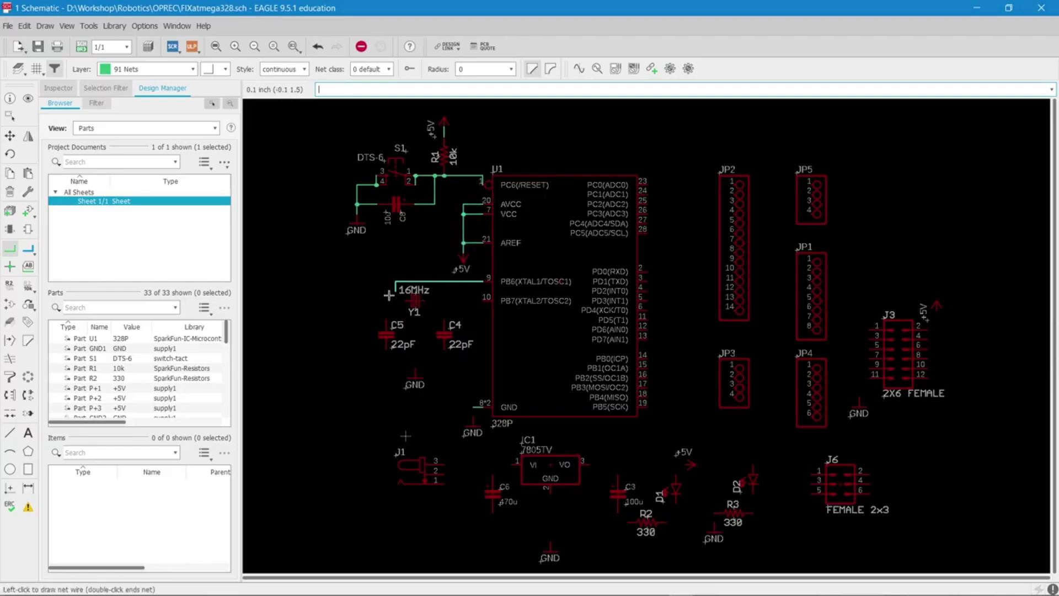
pyautogui.click(386, 320)
pyautogui.click(406, 301)
pyautogui.click(424, 301)
pyautogui.click(483, 300)
pyautogui.click(444, 320)
# Join the lower ends of C5 and C4 to their GND symbol, and wire the microcontroller's GND pin to its own GND symbol.
pyautogui.click(386, 349)
pyautogui.click(386, 358)
pyautogui.click(444, 349)
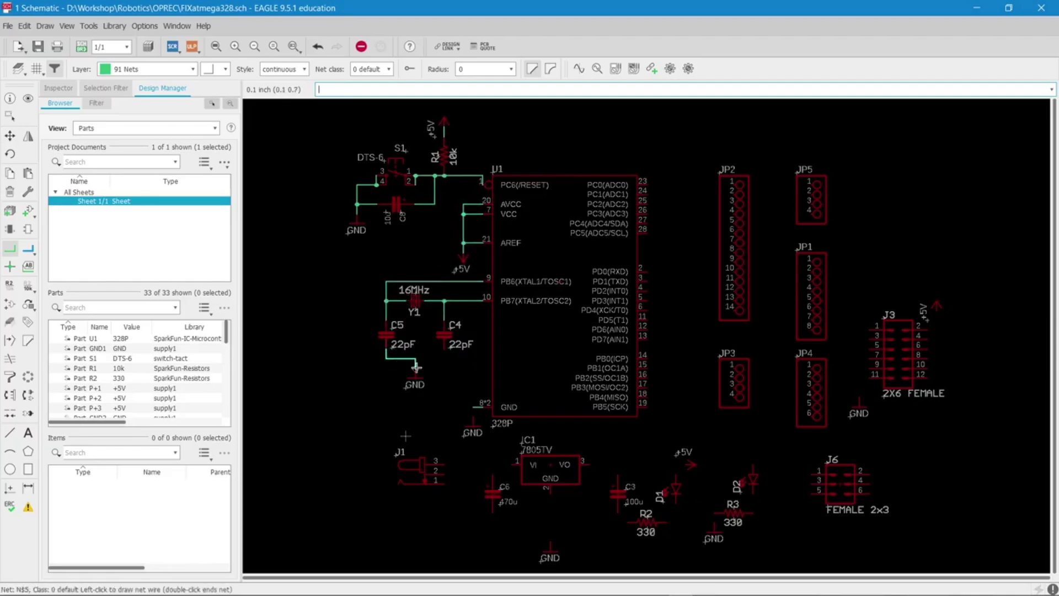
pyautogui.click(415, 375)
pyautogui.click(415, 358)
pyautogui.click(482, 406)
pyautogui.click(474, 425)
# Draw a net from pin 3 of power jack J1 to the VI pin of regulator IC1 and join C6's upper end to it.
pyautogui.click(444, 464)
pyautogui.click(518, 464)
pyautogui.click(492, 475)
pyautogui.click(493, 464)
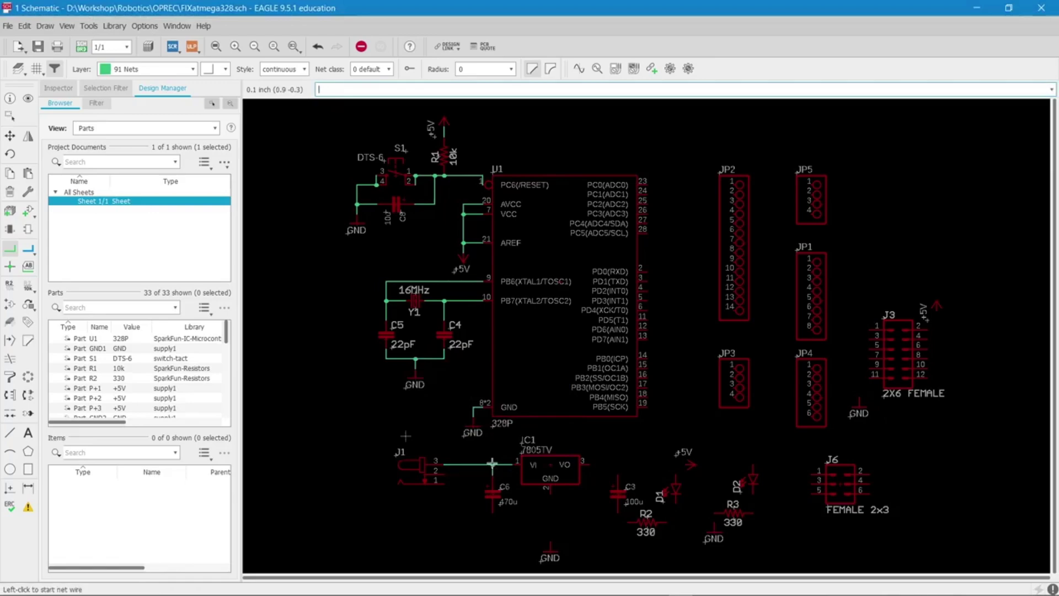
# Route a ground net from pin 2 of J1 down and across to resistor R2, and join pin 1 of J1 to it.
pyautogui.click(444, 473)
pyautogui.click(462, 474)
pyautogui.click(462, 522)
pyautogui.click(628, 521)
pyautogui.click(444, 483)
pyautogui.click(464, 484)
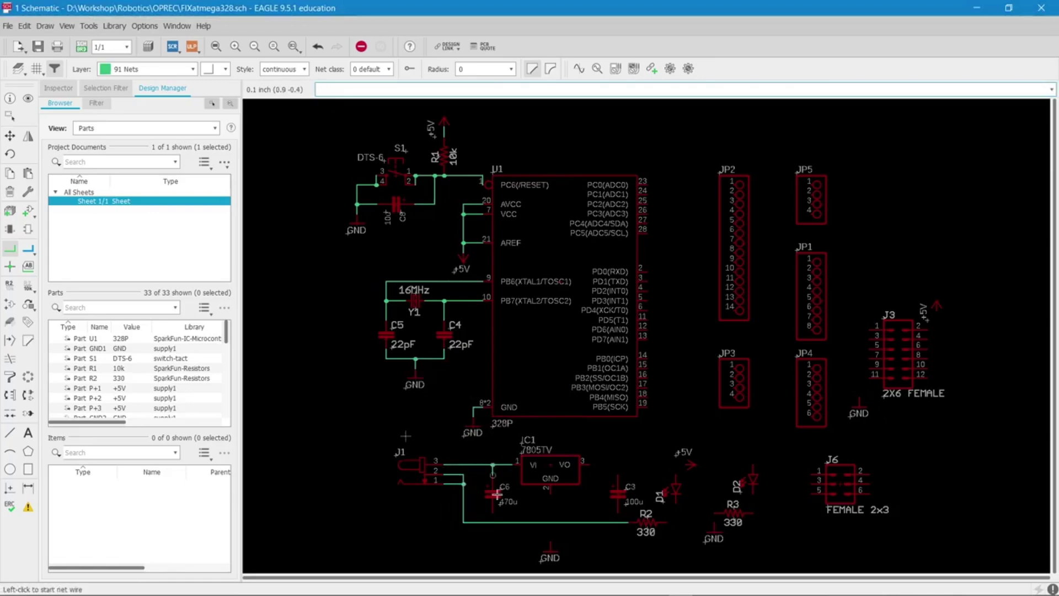
# Join C6's lower end to the ground net and run the GND pin of IC1 down to the GND symbol.
pyautogui.click(492, 513)
pyautogui.click(492, 522)
pyautogui.click(550, 494)
pyautogui.click(550, 542)
# Connect the VO pin of IC1 to C3 and the +5V symbol, and wire the lower end of LED D1 to R2.
pyautogui.click(589, 464)
pyautogui.click(617, 464)
pyautogui.click(689, 464)
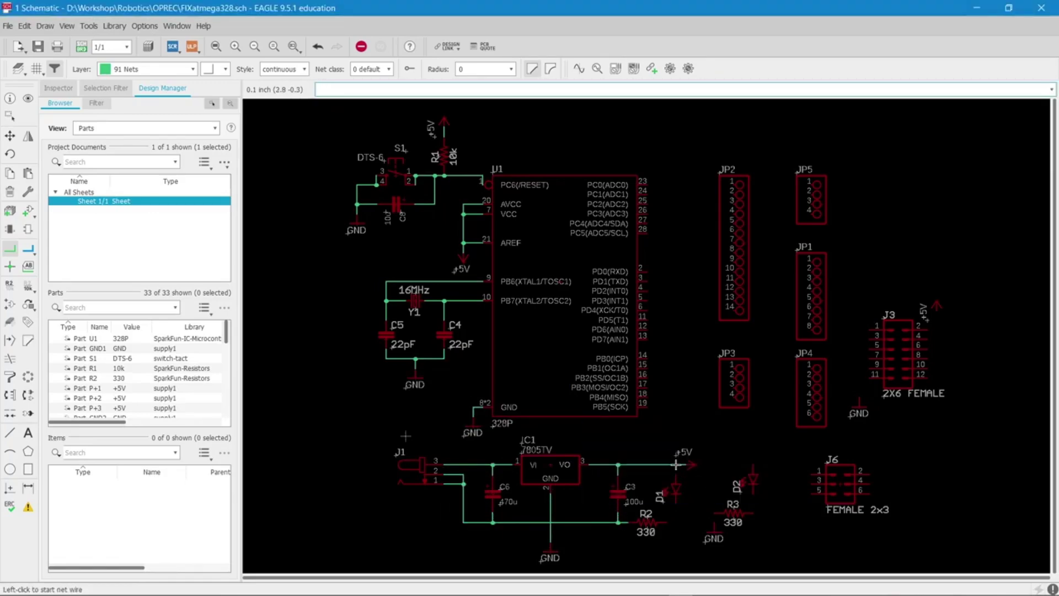
pyautogui.click(676, 499)
pyautogui.click(675, 522)
pyautogui.click(664, 522)
# Wire R3 to its GND symbol and to LED D2, and draw an open-ended net from D2's upper end.
pyautogui.click(714, 513)
pyautogui.click(714, 531)
pyautogui.click(753, 513)
pyautogui.click(752, 466)
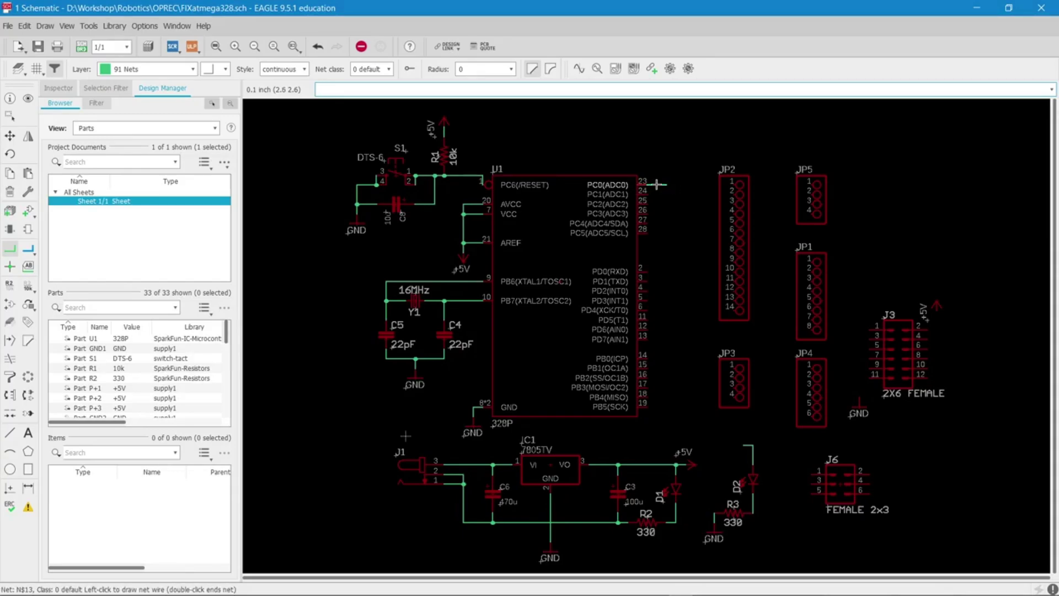
# Draw short open-ended net stubs from microcontroller pins PC0 to PC5.
pyautogui.doubleClick(664, 184)
pyautogui.click(650, 194)
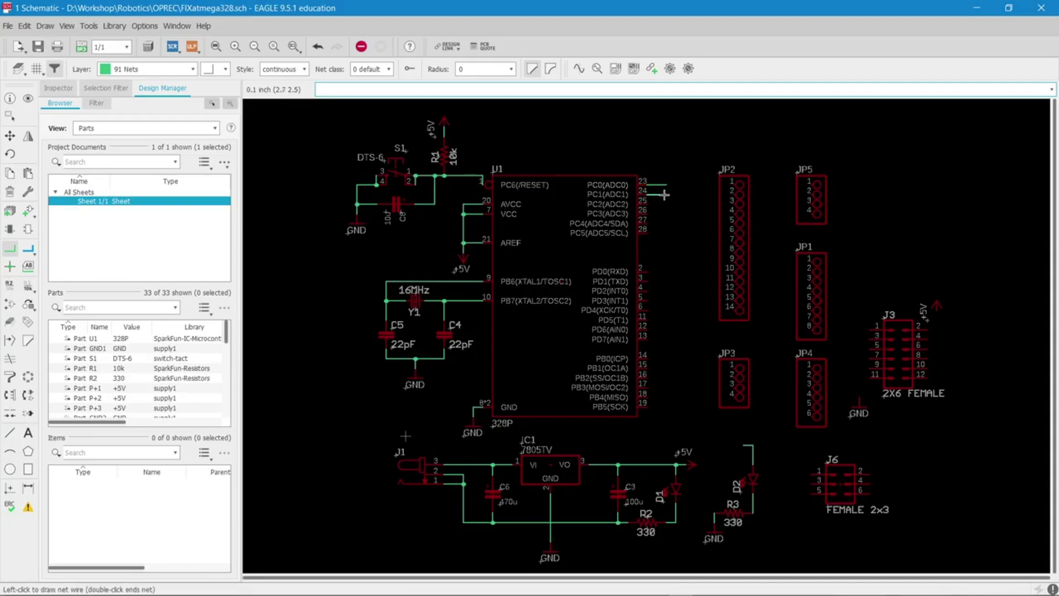
pyautogui.click(665, 194)
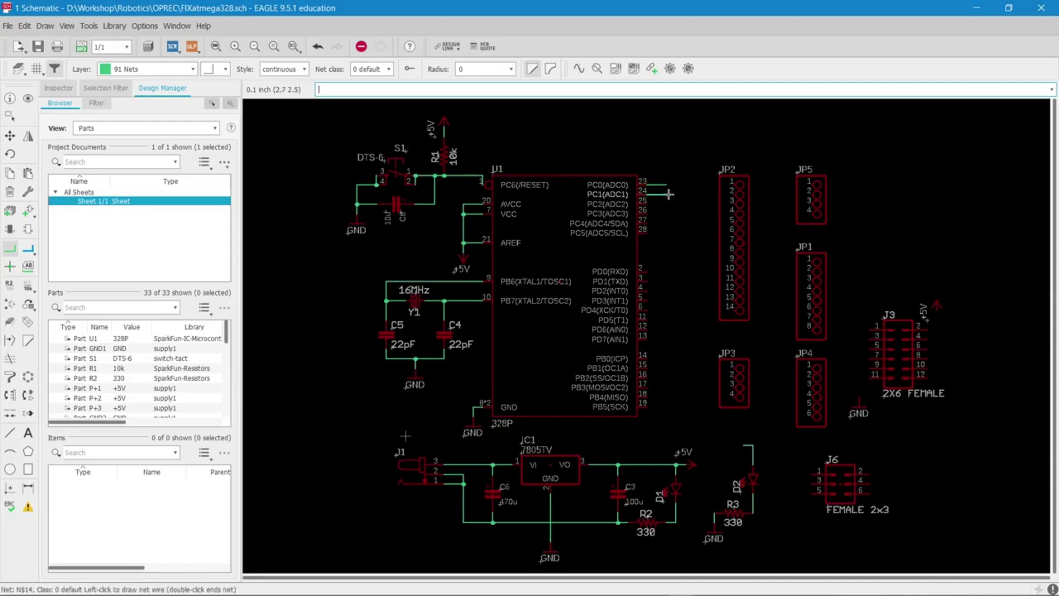
pyautogui.doubleClick(668, 195)
pyautogui.click(648, 204)
pyautogui.click(666, 203)
pyautogui.doubleClick(666, 203)
pyautogui.click(649, 213)
pyautogui.doubleClick(668, 213)
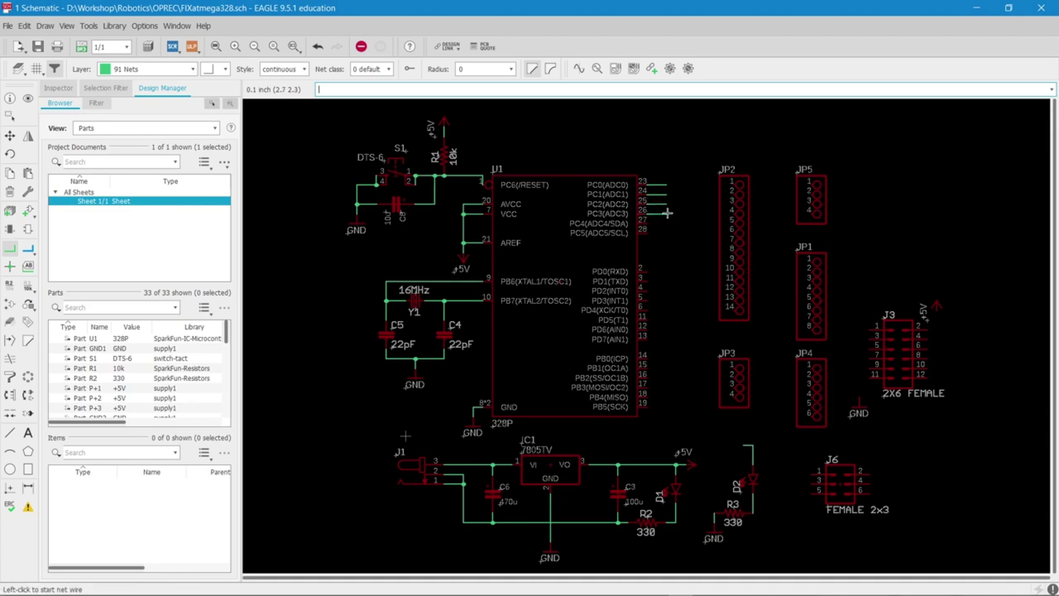
pyautogui.click(650, 222)
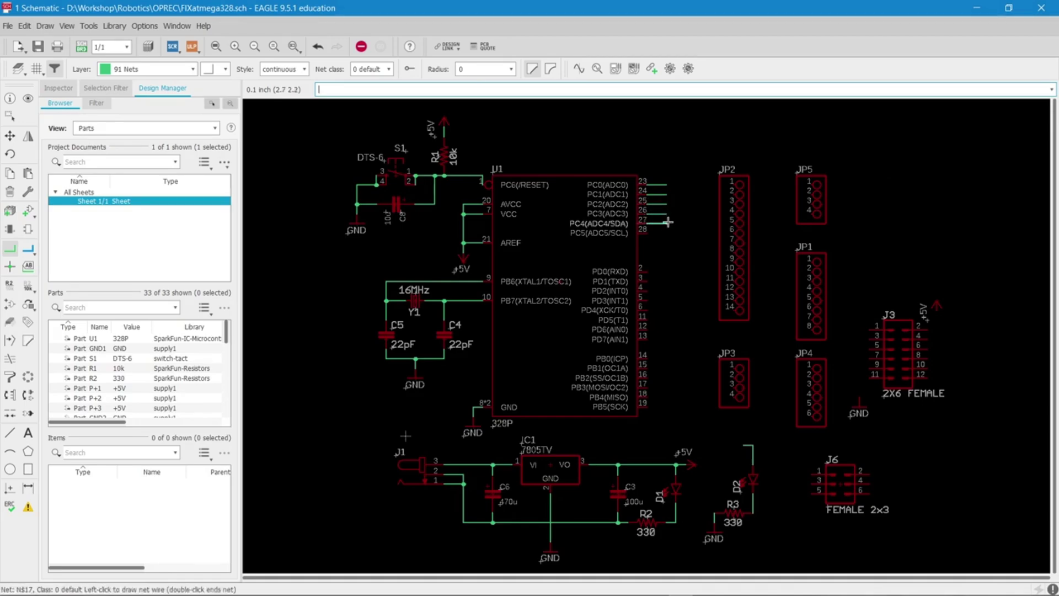
pyautogui.doubleClick(667, 222)
pyautogui.click(648, 233)
pyautogui.doubleClick(667, 234)
# Draw short open-ended net stubs from microcontroller pins PD0 to PD7.
pyautogui.click(647, 271)
pyautogui.doubleClick(667, 271)
pyautogui.click(647, 281)
pyautogui.doubleClick(667, 281)
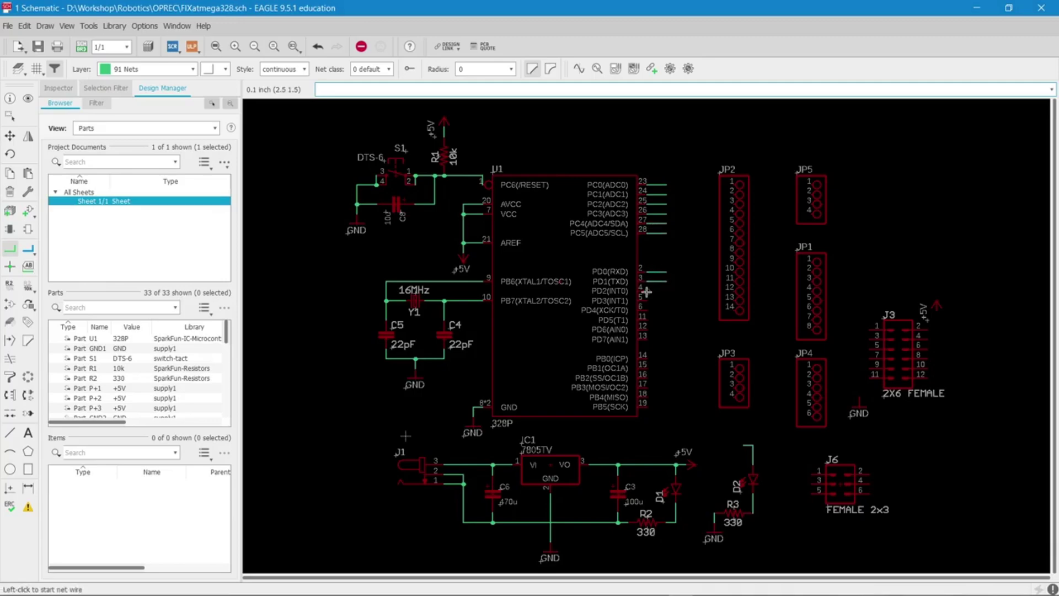
pyautogui.click(646, 292)
pyautogui.doubleClick(667, 291)
pyautogui.doubleClick(666, 328)
pyautogui.click(647, 338)
pyautogui.doubleClick(667, 339)
# Draw short open-ended net stubs from microcontroller pins PB0 to PB5.
pyautogui.click(648, 357)
pyautogui.doubleClick(666, 358)
pyautogui.click(647, 406)
pyautogui.doubleClick(666, 406)
# Draw short open-ended net stubs from all 14 pins of header JP2.
pyautogui.click(734, 185)
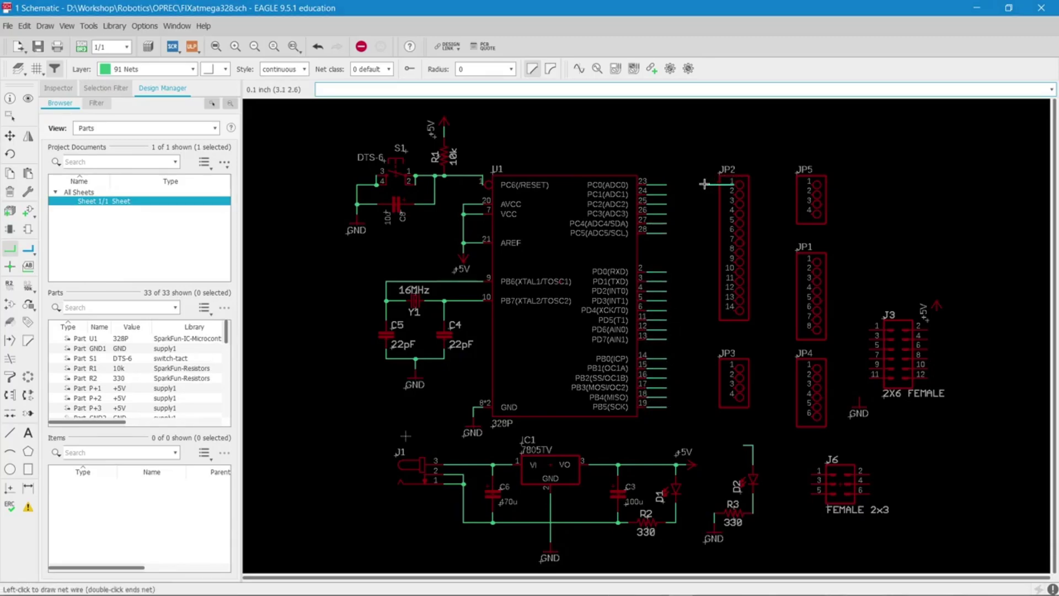
pyautogui.doubleClick(705, 184)
pyautogui.click(734, 194)
pyautogui.doubleClick(705, 194)
pyautogui.click(734, 204)
pyautogui.doubleClick(705, 204)
pyautogui.doubleClick(705, 229)
pyautogui.click(734, 238)
pyautogui.doubleClick(705, 239)
pyautogui.click(734, 248)
pyautogui.doubleClick(705, 248)
pyautogui.click(734, 259)
pyautogui.doubleClick(705, 258)
pyautogui.click(734, 267)
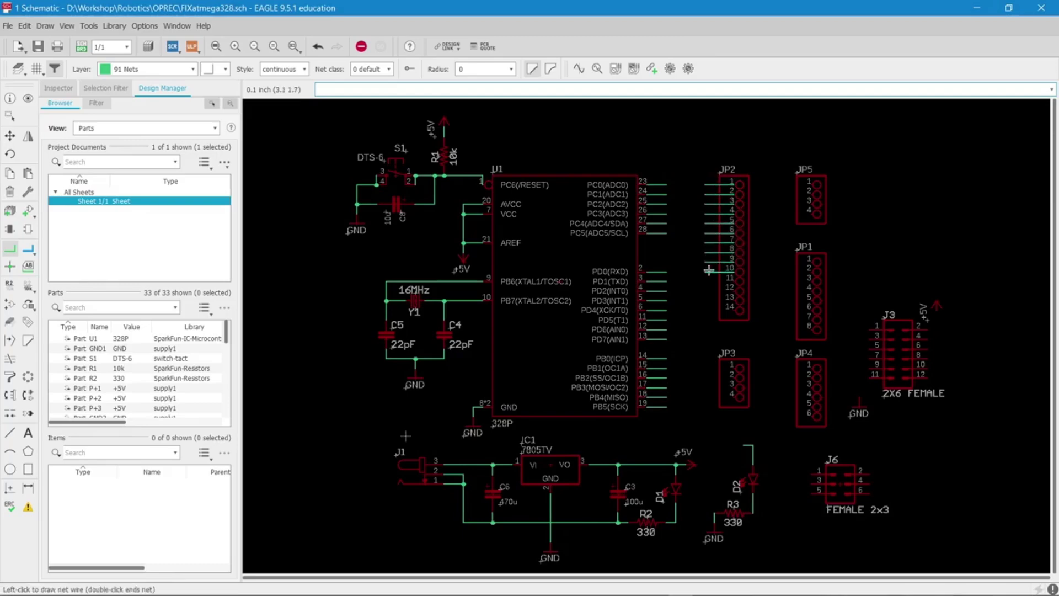
# Draw short open-ended net stubs from the four pins of header JP3.
pyautogui.click(734, 364)
pyautogui.doubleClick(704, 364)
pyautogui.click(734, 373)
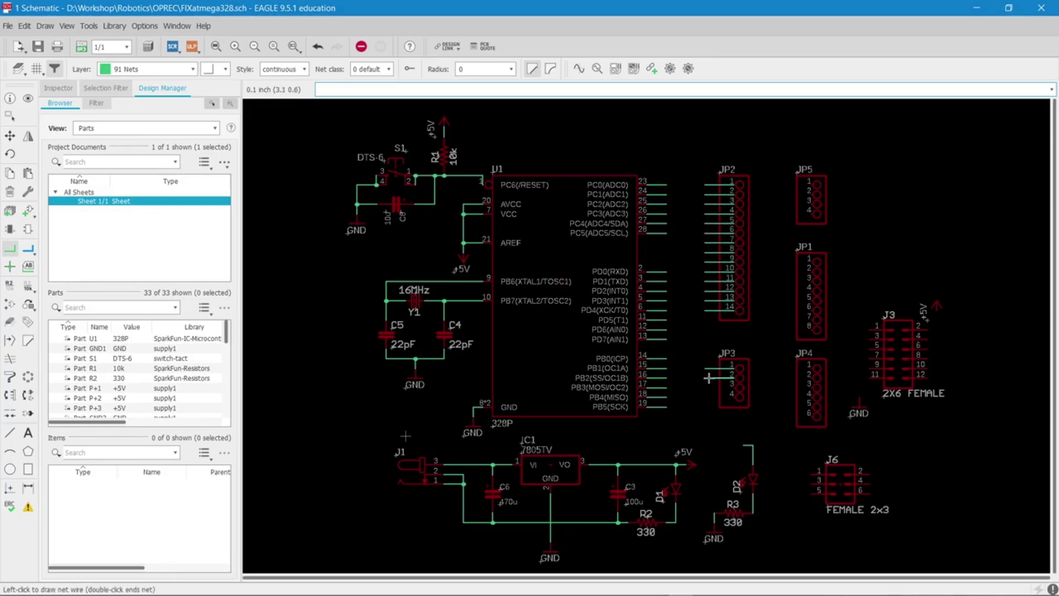
pyautogui.doubleClick(705, 373)
pyautogui.click(734, 383)
pyautogui.doubleClick(705, 384)
pyautogui.click(734, 393)
pyautogui.doubleClick(705, 393)
# Draw short open-ended net stubs from the four pins of header JP5.
pyautogui.doubleClick(783, 184)
pyautogui.click(808, 194)
pyautogui.doubleClick(783, 194)
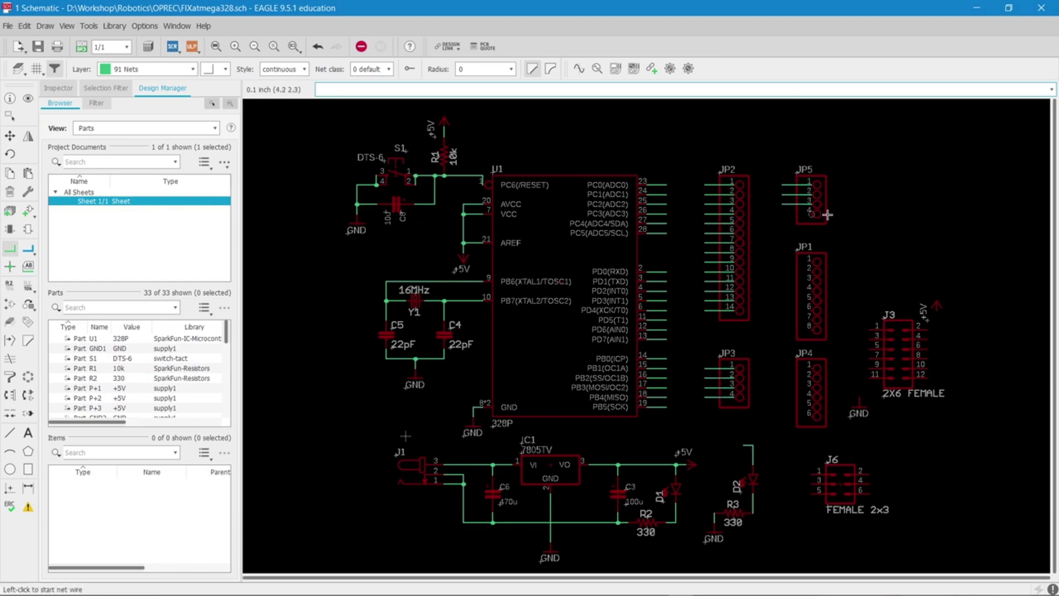
pyautogui.click(808, 204)
pyautogui.doubleClick(784, 204)
pyautogui.click(808, 214)
pyautogui.doubleClick(783, 213)
# Draw short open-ended net stubs from the eight pins of header JP1.
pyautogui.click(809, 258)
pyautogui.doubleClick(784, 306)
pyautogui.click(808, 316)
pyautogui.doubleClick(783, 316)
pyautogui.click(809, 325)
pyautogui.doubleClick(783, 325)
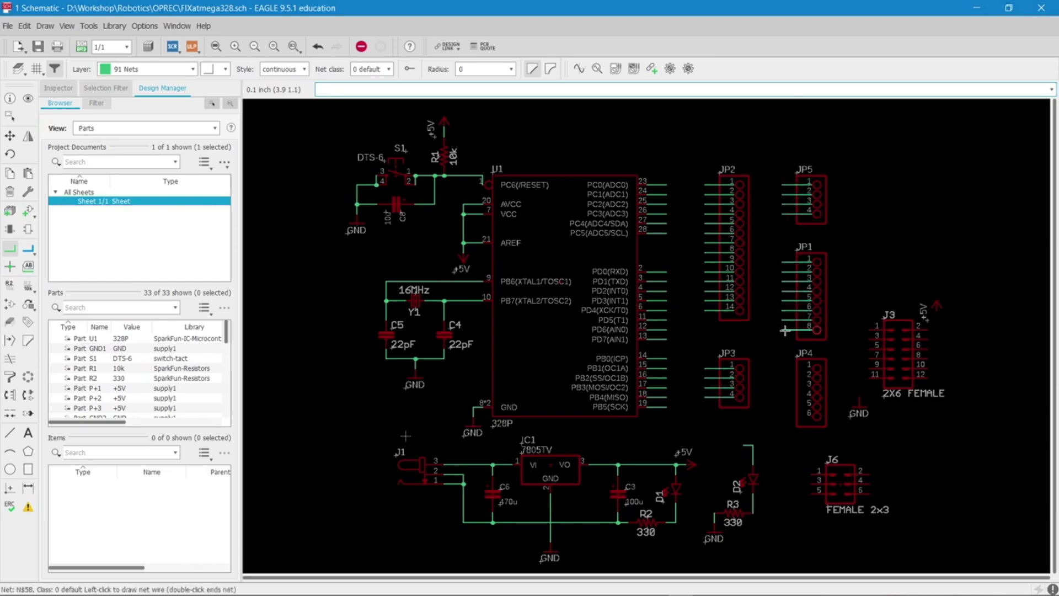
# Draw short open-ended net stubs from the six pins of header JP4.
pyautogui.click(808, 364)
pyautogui.doubleClick(783, 364)
pyautogui.click(808, 373)
# Connect all odd-numbered pins of the 2x6 female header J3 to the GND symbol below it.
pyautogui.click(877, 325)
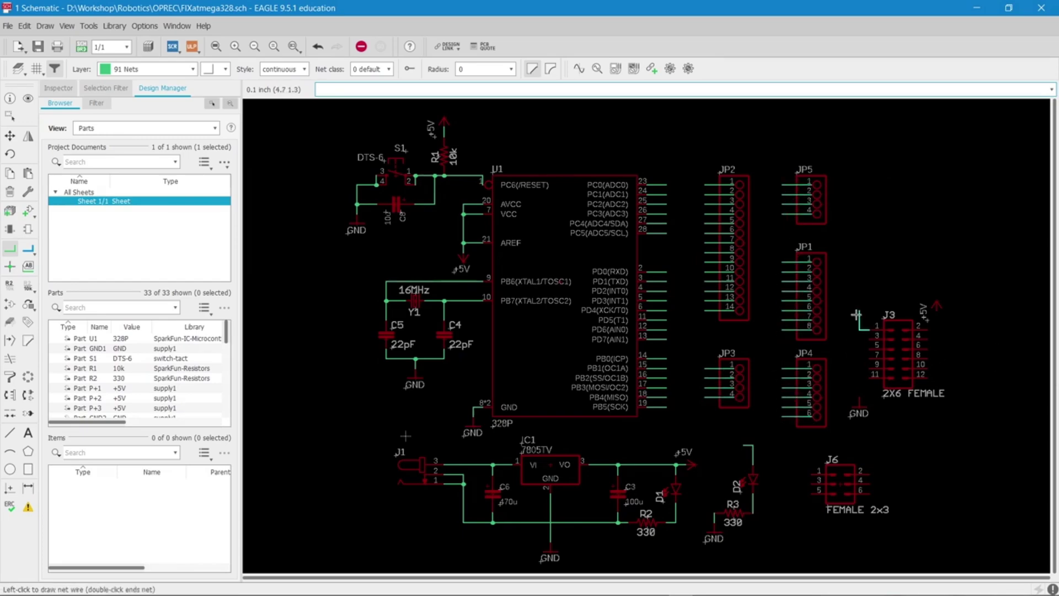
pyautogui.doubleClick(859, 405)
pyautogui.click(877, 335)
pyautogui.doubleClick(858, 335)
pyautogui.click(877, 345)
pyautogui.doubleClick(859, 345)
pyautogui.click(876, 354)
pyautogui.doubleClick(859, 354)
# Connect all even-numbered pins of the 2x6 female header J3 to the +5V symbol above it.
pyautogui.doubleClick(937, 330)
pyautogui.click(926, 339)
pyautogui.doubleClick(936, 340)
pyautogui.click(926, 348)
pyautogui.doubleClick(937, 348)
pyautogui.click(926, 358)
pyautogui.doubleClick(937, 358)
pyautogui.click(926, 368)
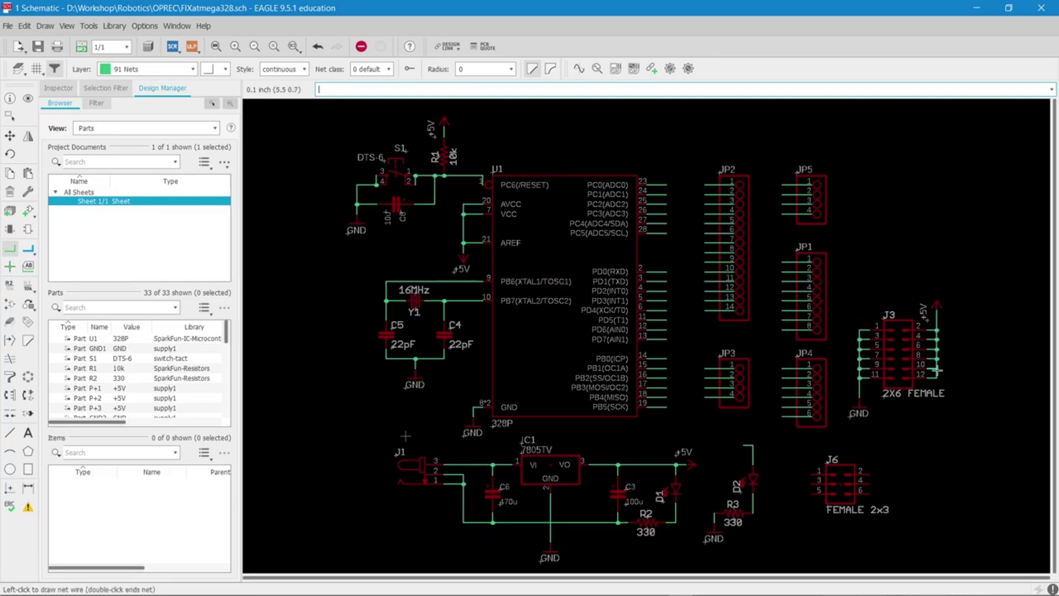
# Draw short open-ended net stubs from the pins on both sides of the 2x3 female header J6.
pyautogui.click(811, 475)
pyautogui.doubleClick(801, 474)
pyautogui.click(811, 484)
pyautogui.doubleClick(801, 484)
pyautogui.click(811, 494)
pyautogui.doubleClick(802, 494)
pyautogui.click(869, 475)
pyautogui.doubleClick(879, 474)
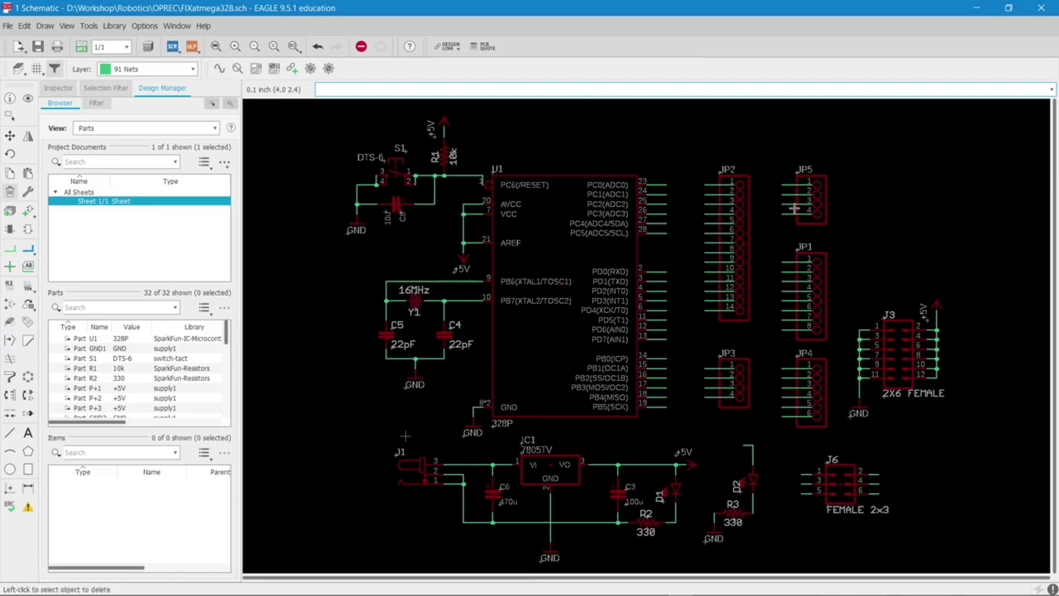
# Place a net label on the stub of microcontroller pin PC0 (ADC0).
pyautogui.click(28, 266)
pyautogui.click(668, 184)
pyautogui.click(683, 189)
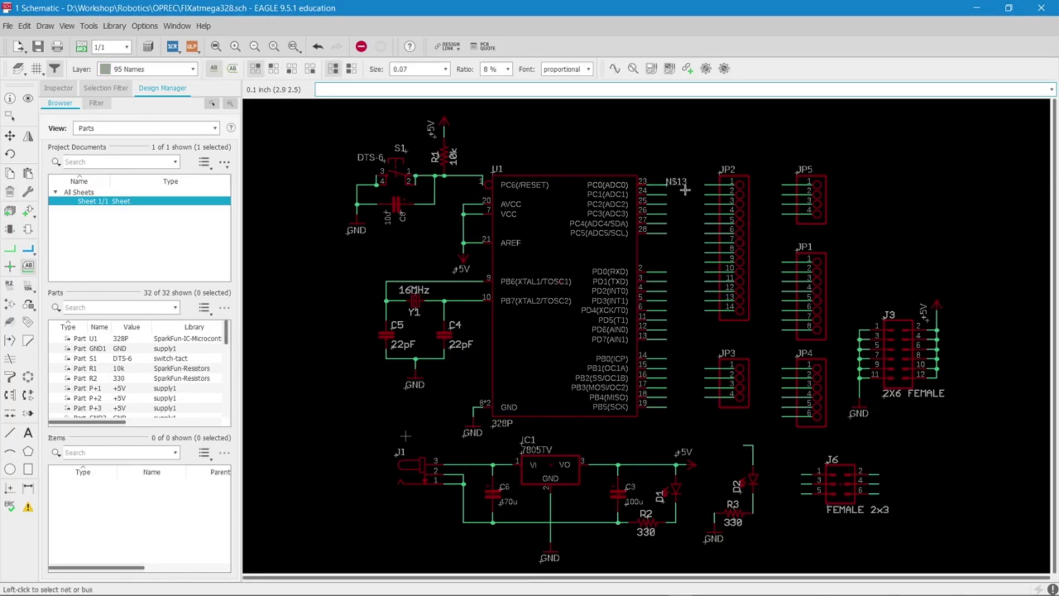
# Rename the net on pin PC0 (ADC0) as A0.
pyautogui.click(9, 284)
pyautogui.click(662, 182)
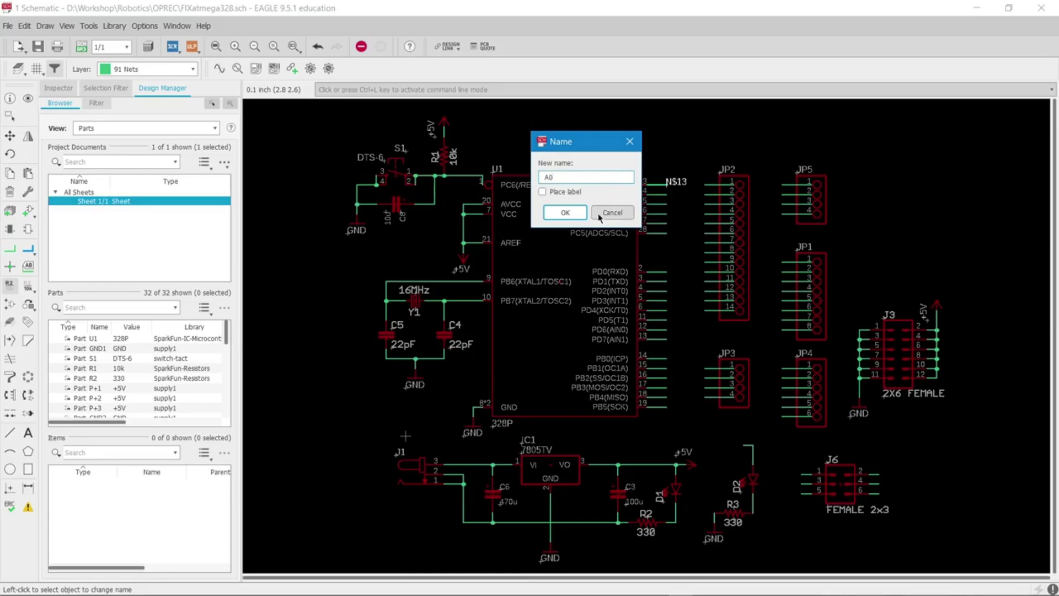
pyautogui.click(574, 214)
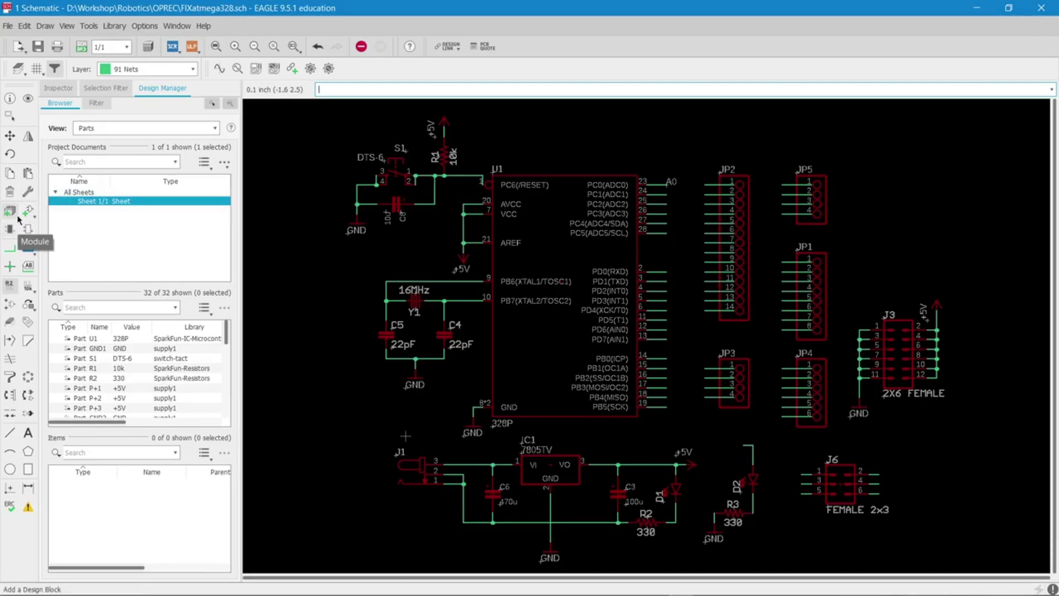
# Place net labels on the microcontroller's remaining open stubs and on all stubs of headers JP1 to JP5.
pyautogui.click(27, 266)
pyautogui.moveTo(668, 187); pyautogui.dragTo(668, 406)
pyautogui.moveTo(711, 181); pyautogui.dragTo(710, 309)
pyautogui.moveTo(711, 364); pyautogui.dragTo(711, 394)
pyautogui.moveTo(784, 181); pyautogui.dragTo(784, 215)
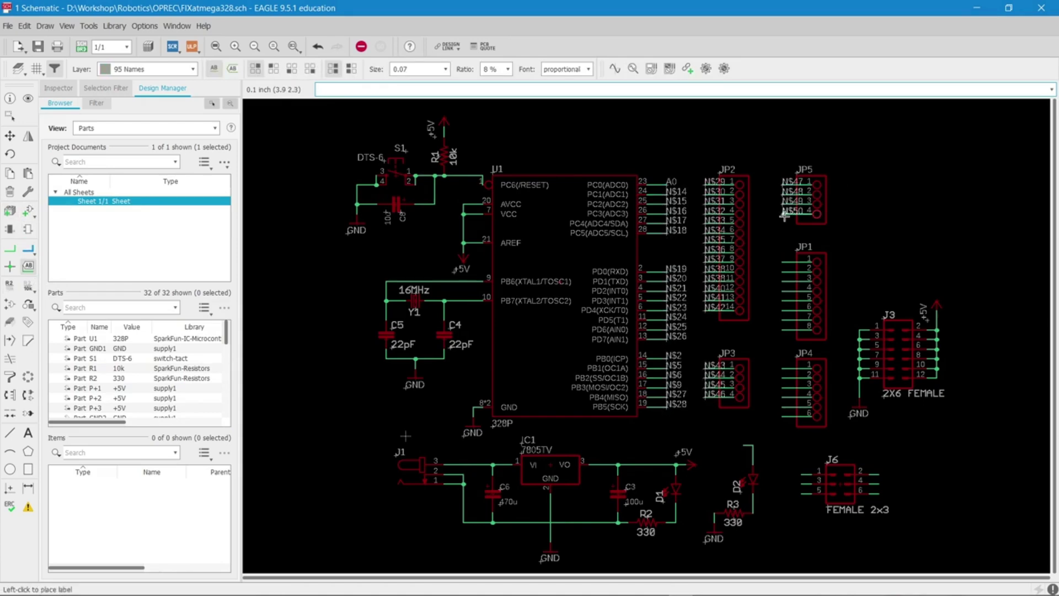
pyautogui.moveTo(784, 258); pyautogui.dragTo(784, 326)
pyautogui.moveTo(784, 364); pyautogui.dragTo(784, 413)
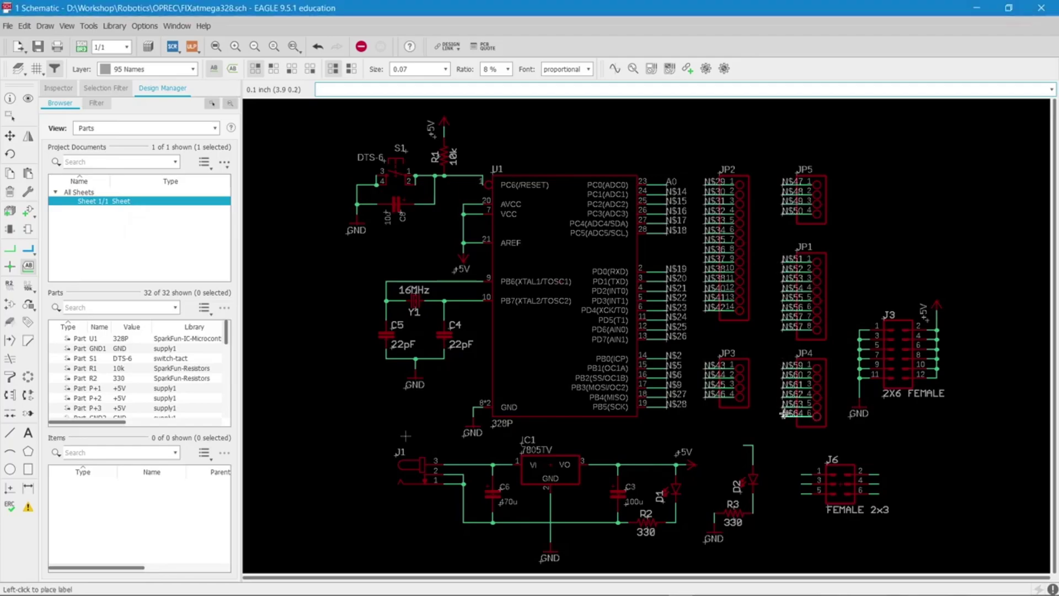
# Rename the net on pin 8 of header JP2 as A0, connecting it to the existing A0 net.
pyautogui.click(9, 284)
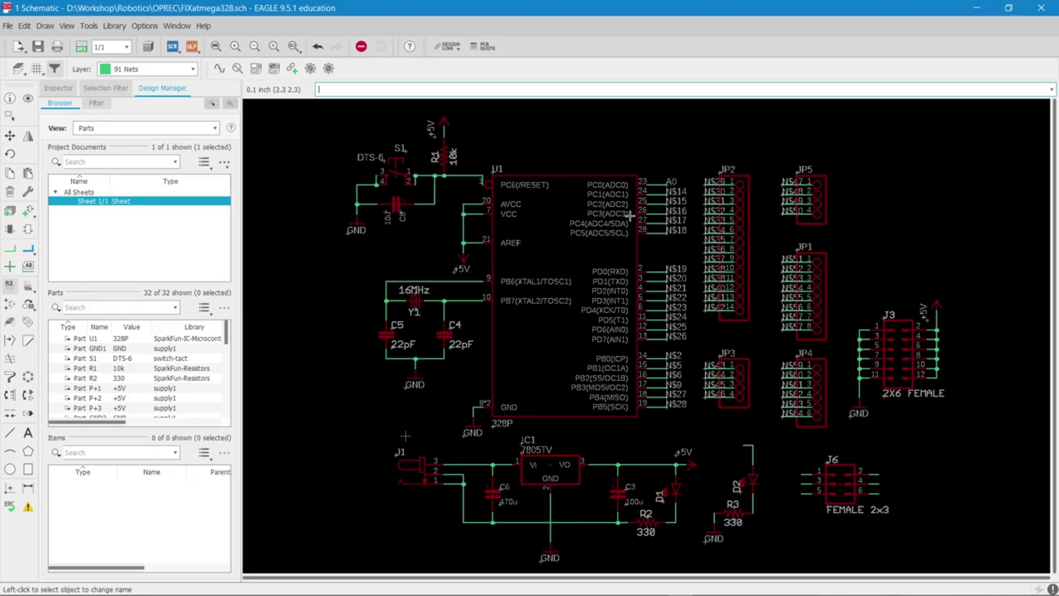
pyautogui.click(711, 249)
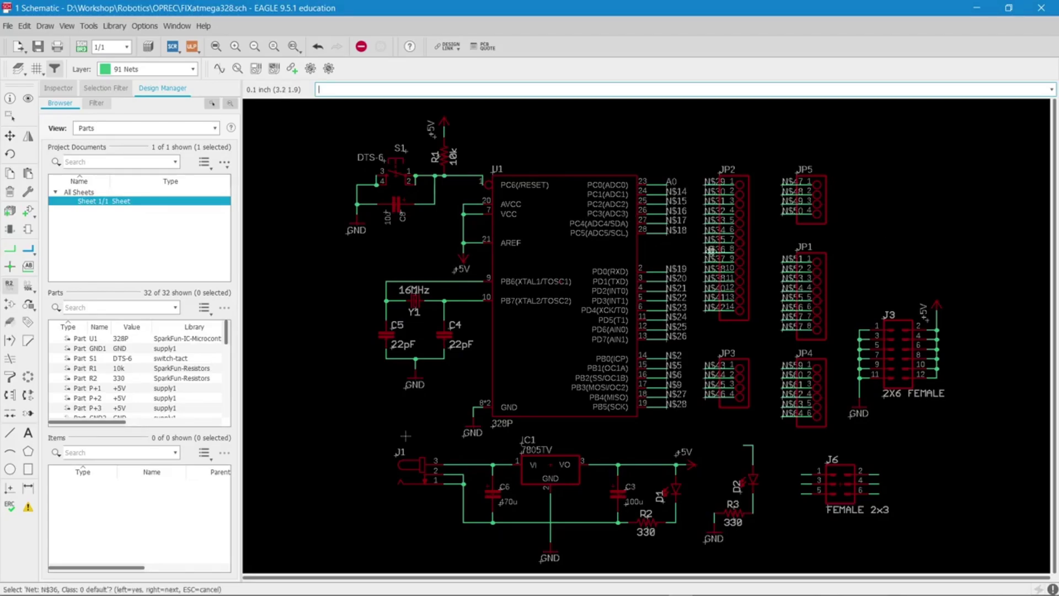
pyautogui.click(711, 249)
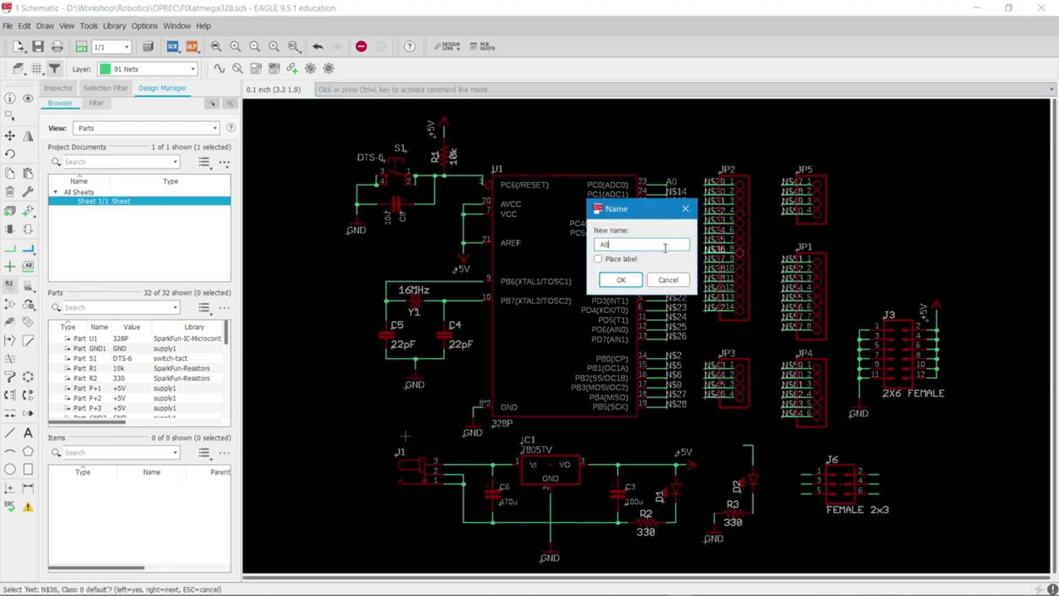
pyautogui.press('Return')
pyautogui.click(646, 272)
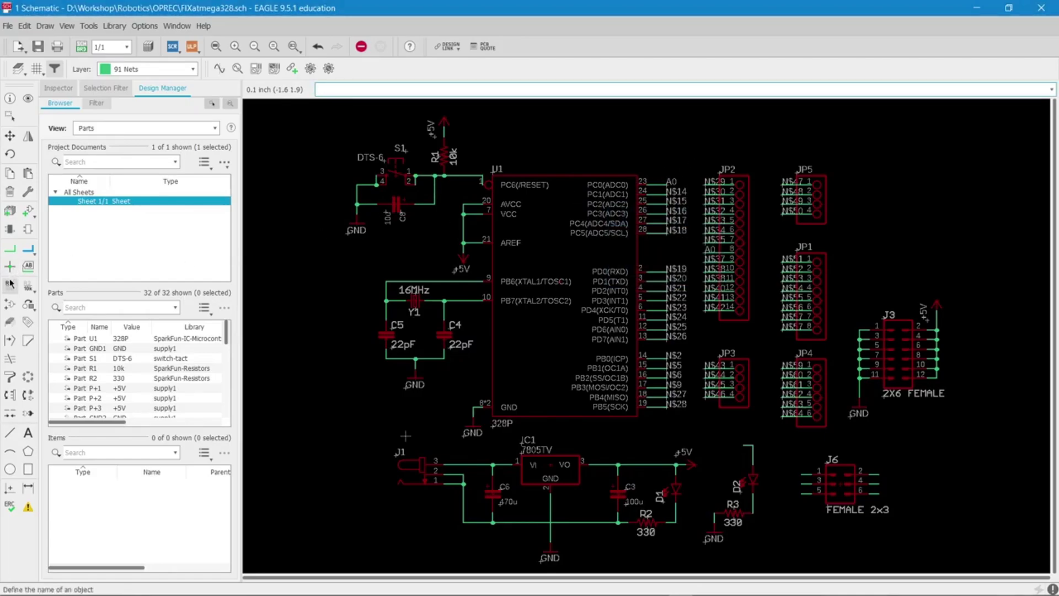
# Rename the nets on microcontroller pins PC1, PC2 and PC3 as A1, A2 and A3.
pyautogui.click(660, 193)
pyautogui.write('A1')
pyautogui.click(566, 222)
pyautogui.click(659, 203)
pyautogui.write('A2')
pyautogui.click(566, 232)
pyautogui.click(658, 214)
pyautogui.write('A3')
pyautogui.click(566, 241)
# Rename the nets on pins PC4 and PC5 as A4 and A5, and the net on JP2 pin 1 as A5.
pyautogui.click(659, 223)
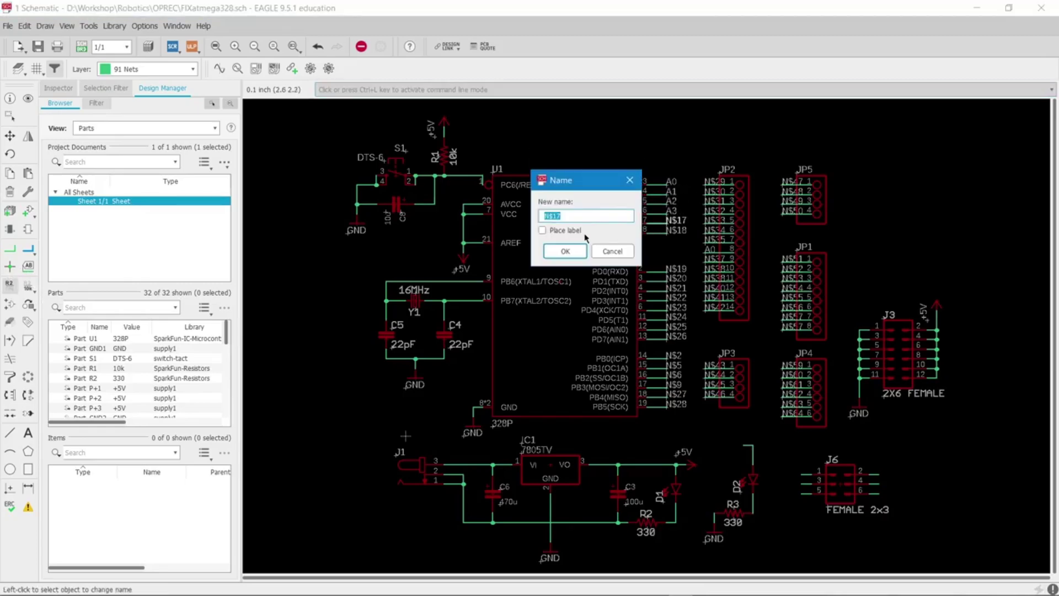
pyautogui.write('A4')
pyautogui.click(660, 233)
pyautogui.write('A5')
pyautogui.click(566, 261)
pyautogui.click(708, 184)
pyautogui.write('A5')
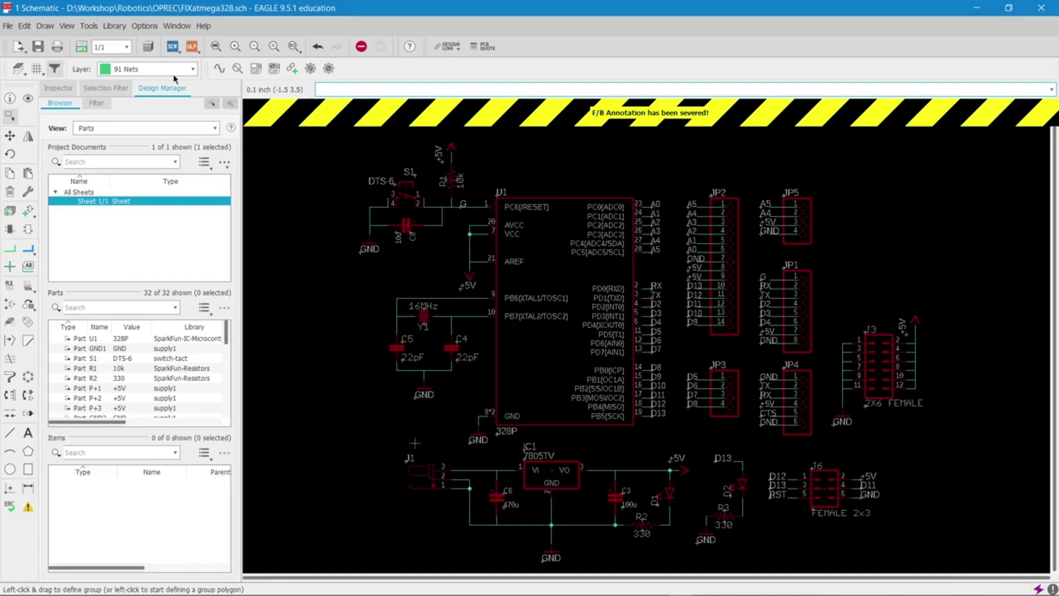
# Create the board layout file from the finished schematic.
pyautogui.click(81, 47)
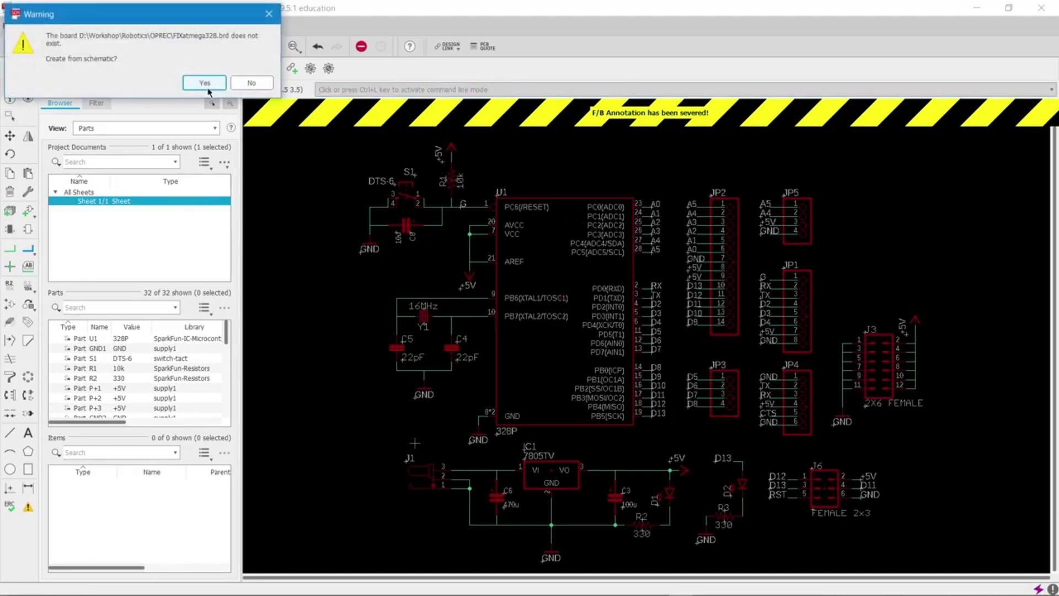
pyautogui.click(208, 84)
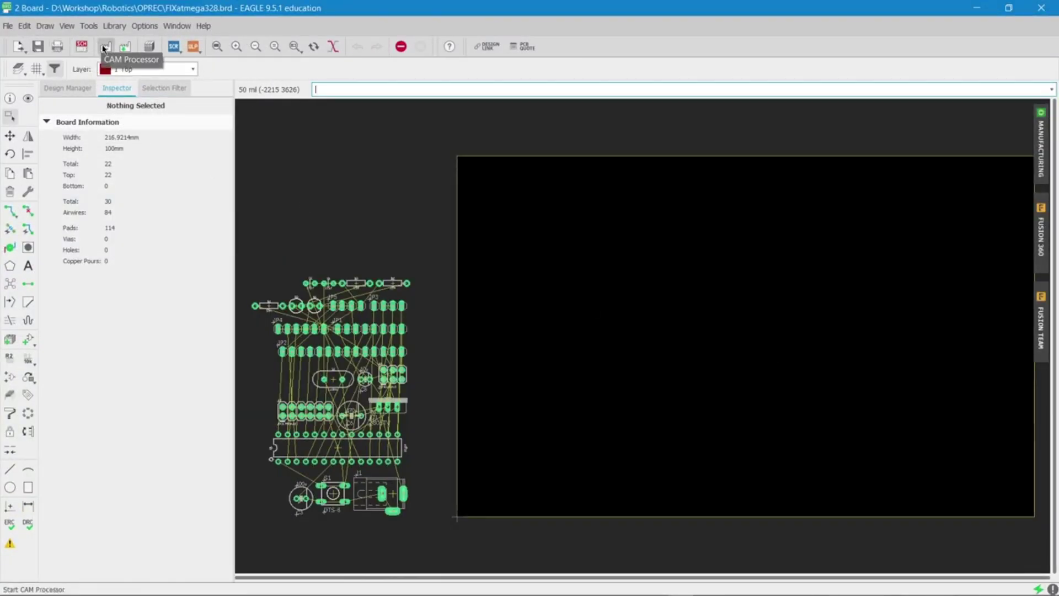
# Display the board grid in millimetres, with a size of 0.01 mm and a multiple of 100.
pyautogui.click(37, 69)
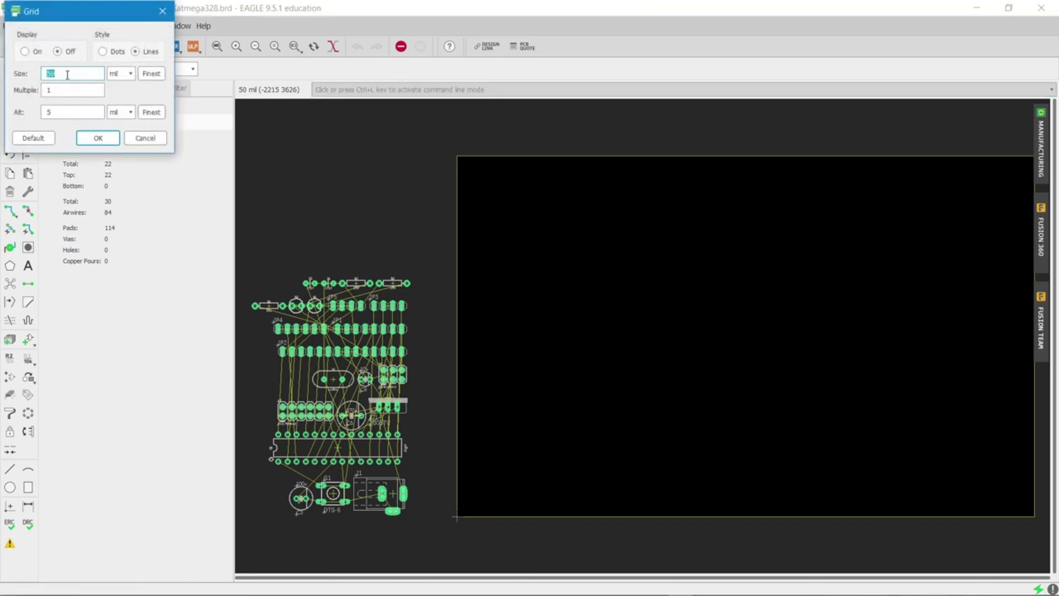
pyautogui.click(116, 76)
pyautogui.click(116, 92)
pyautogui.click(124, 112)
pyautogui.click(116, 131)
pyautogui.moveTo(67, 72); pyautogui.dragTo(33, 76)
pyautogui.click(98, 138)
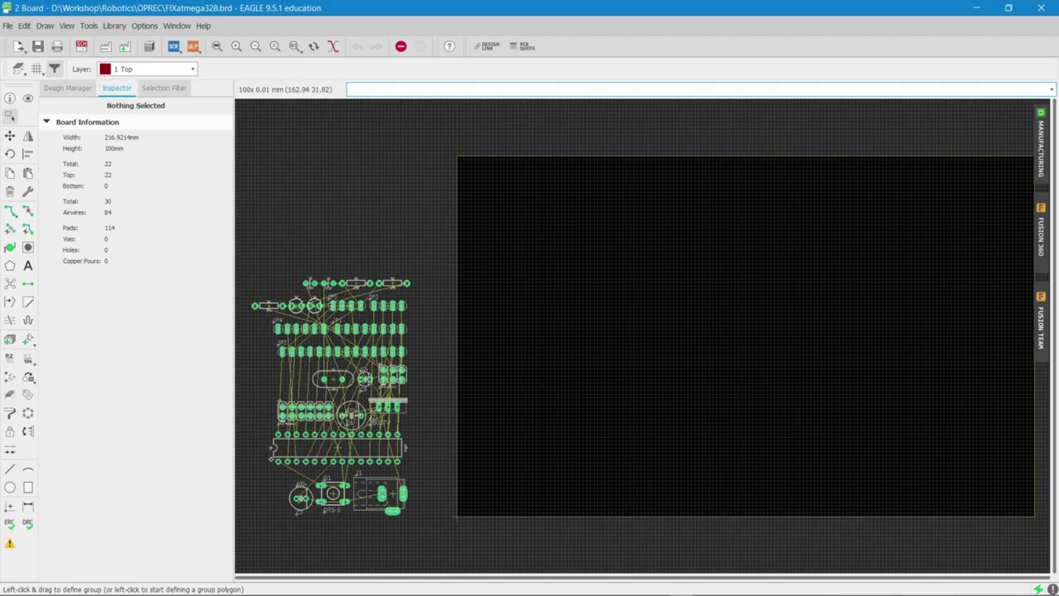
# Move power jack J1 onto the board outline's left edge, near the upper corner.
pyautogui.click(10, 135)
pyautogui.click(395, 493)
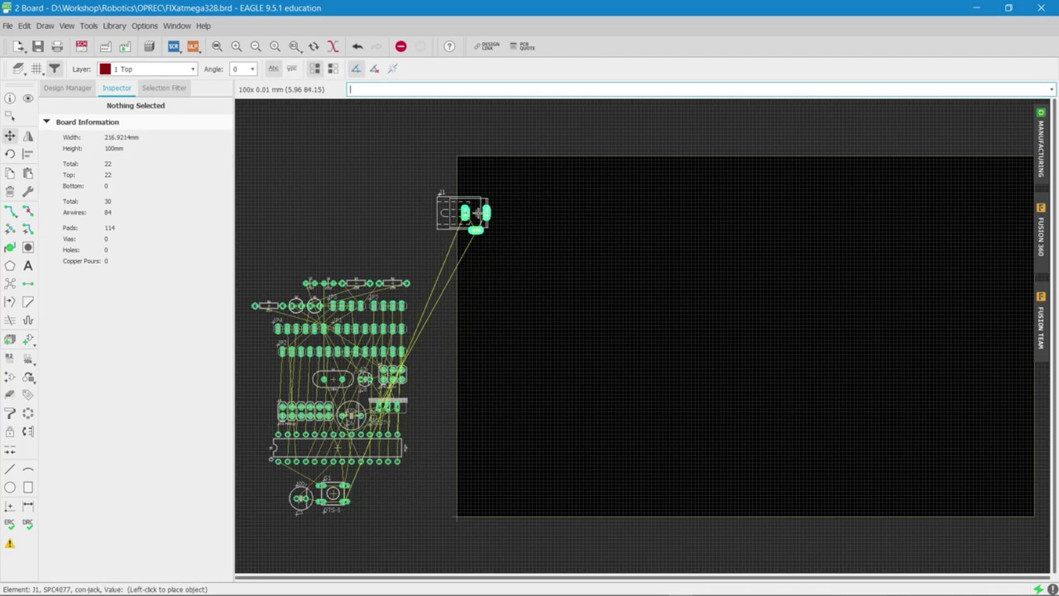
pyautogui.click(484, 212)
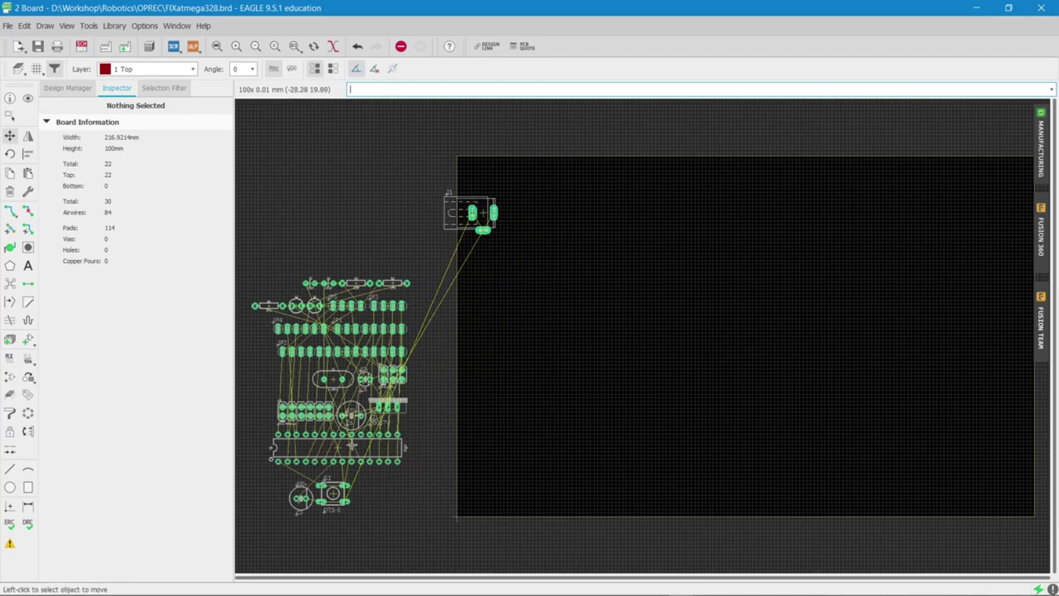
# Move microcontroller U1 onto the board, to the right of and slightly below power jack J1.
pyautogui.click(352, 445)
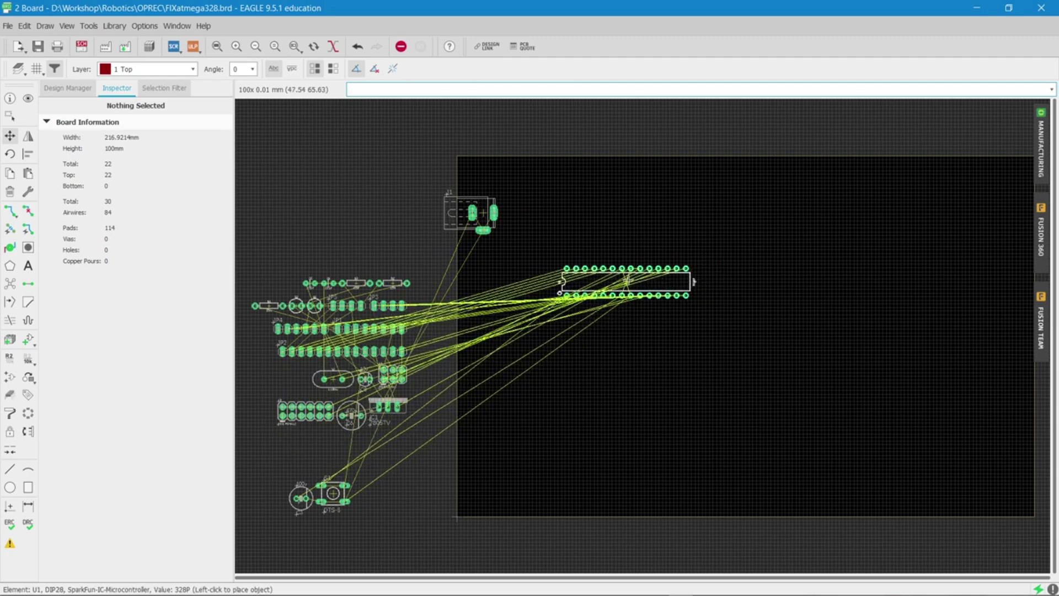
pyautogui.scroll(4, 635, 283)
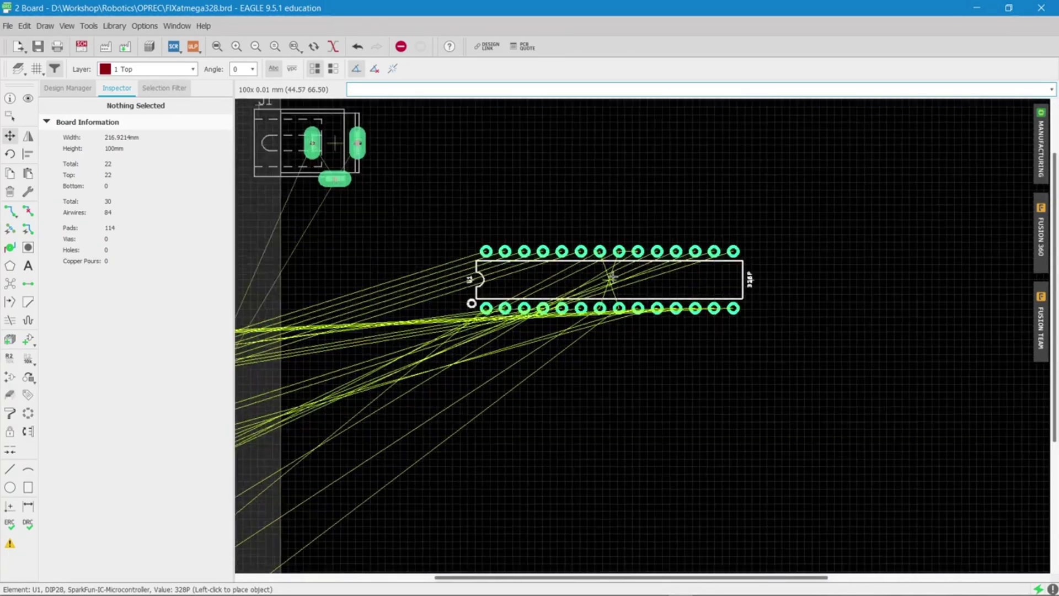
pyautogui.scroll(4, 611, 277)
pyautogui.scroll(-2, 586, 254)
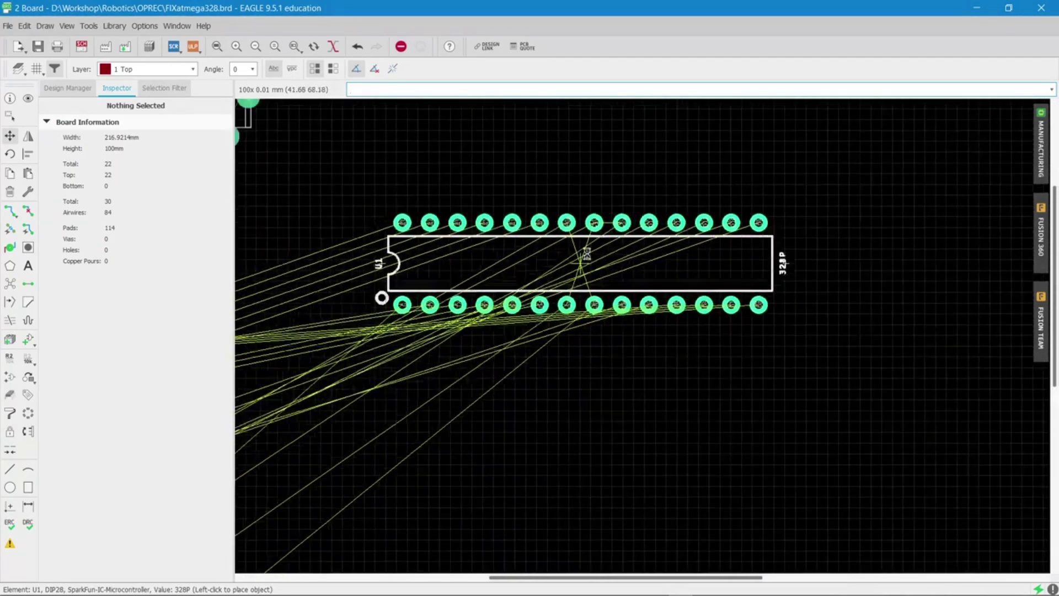
pyautogui.scroll(-2, 587, 254)
pyautogui.click(584, 255)
# Move the 16MHz crystal Y1 onto the board, just below the crystal pins of microcontroller U1.
pyautogui.scroll(-2, 414, 285)
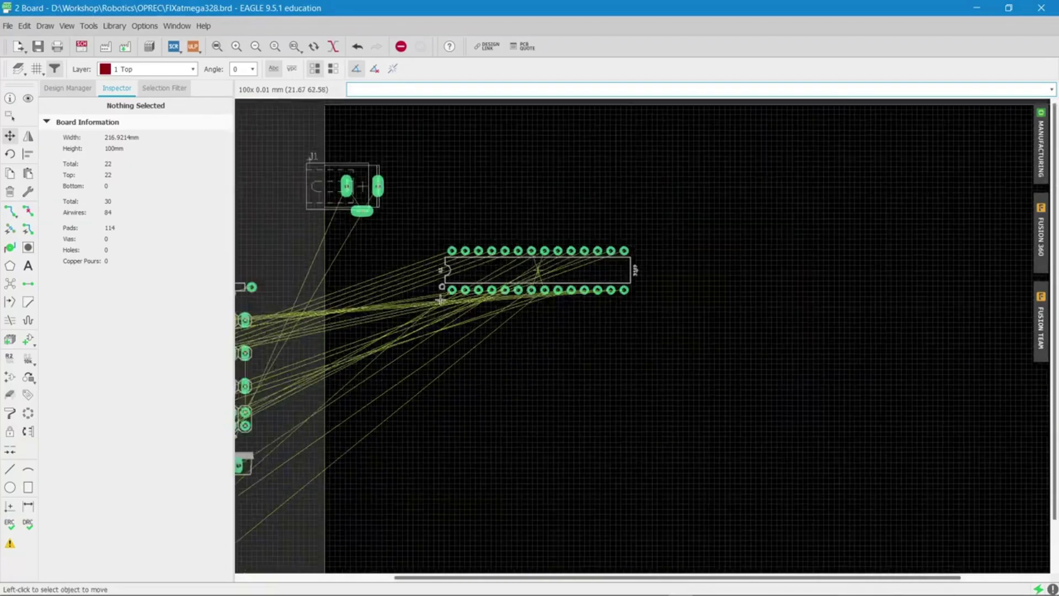
pyautogui.scroll(-2, 440, 301)
pyautogui.scroll(-1, 425, 401)
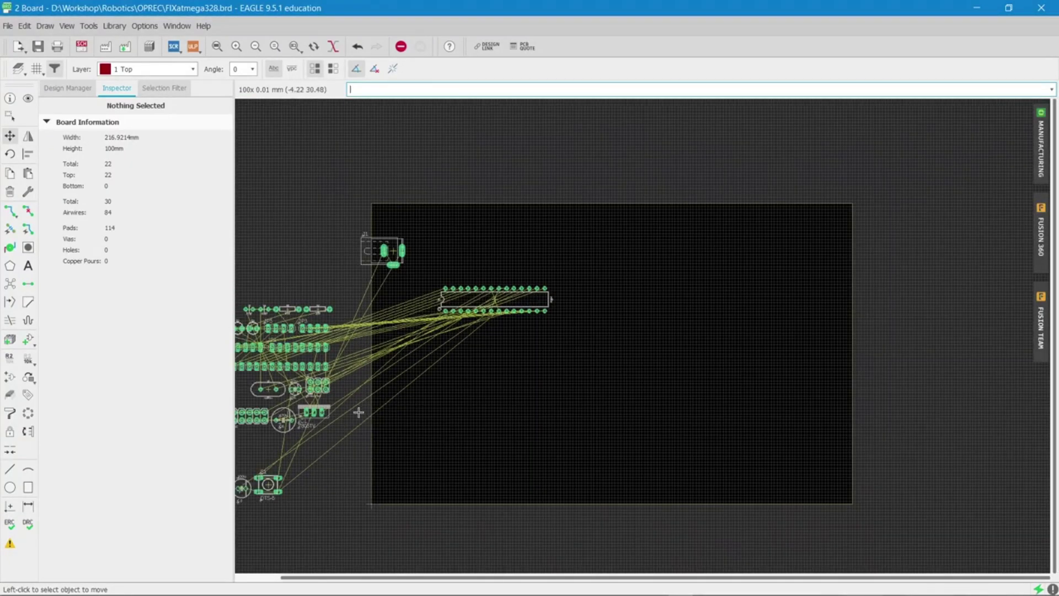
pyautogui.scroll(-1, 319, 425)
pyautogui.scroll(1, 279, 474)
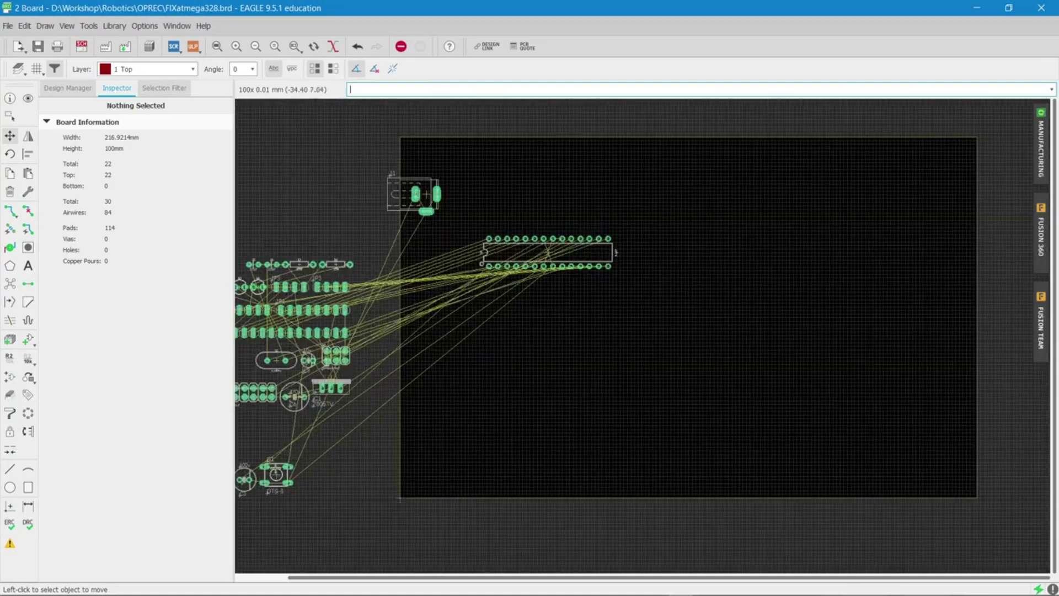
pyautogui.scroll(1, 272, 430)
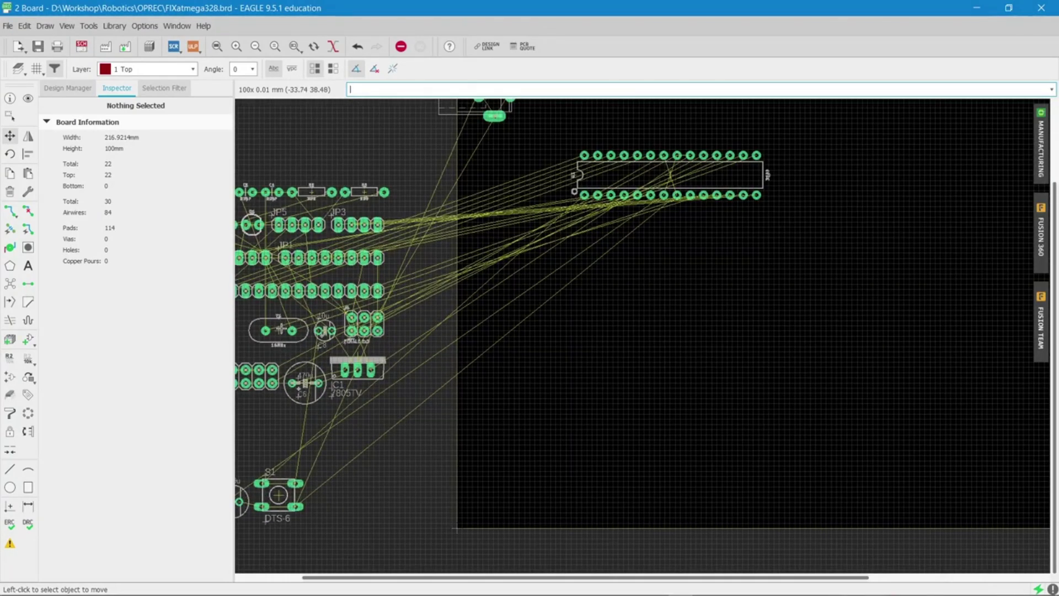
pyautogui.click(278, 330)
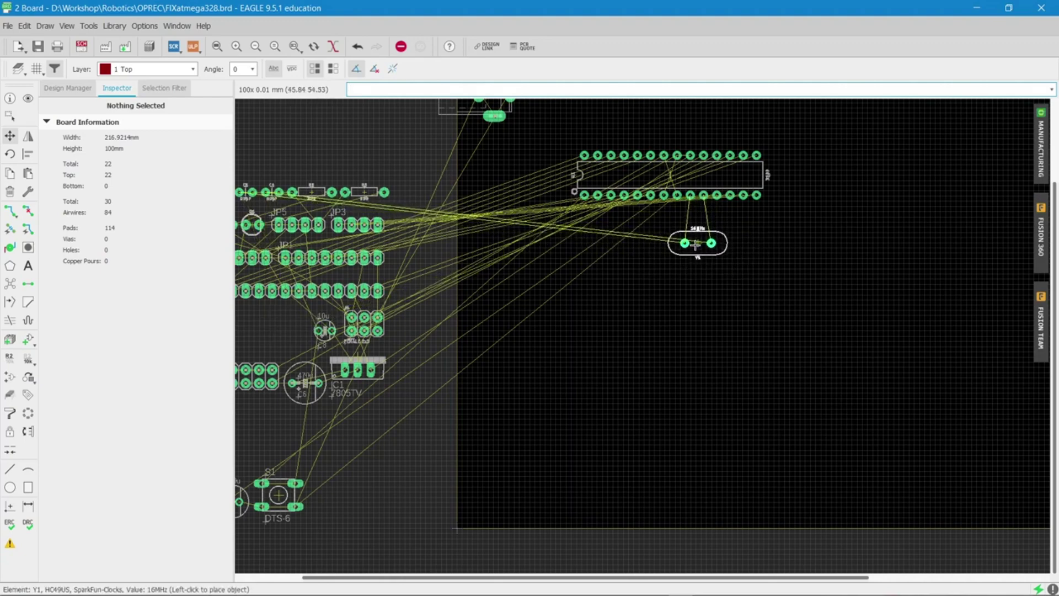
pyautogui.click(696, 241)
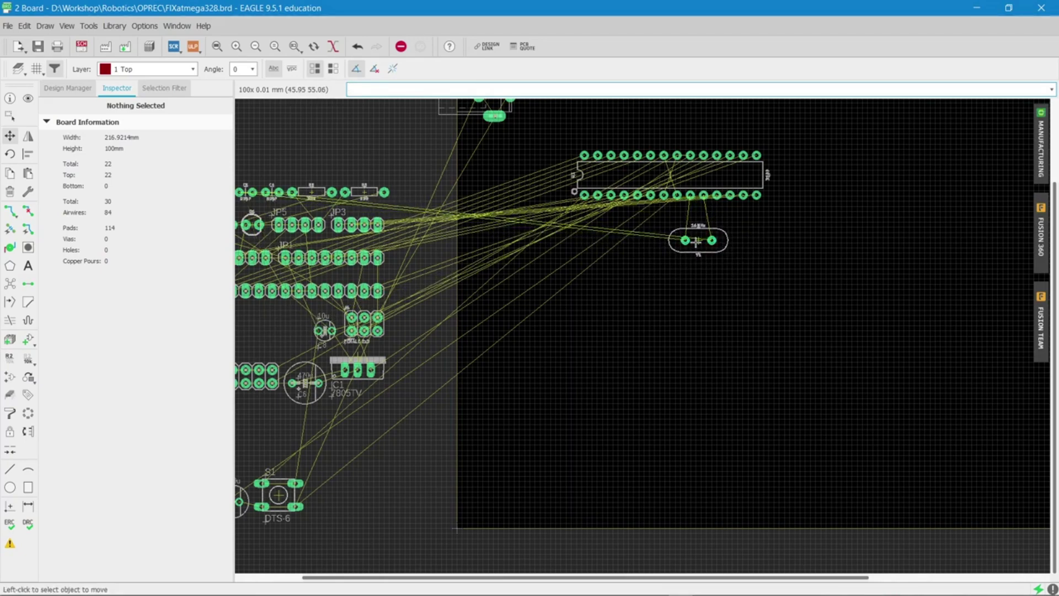
# Rotate push-button S1 by 90 degrees and place it above and to the right of U1.
pyautogui.click(278, 493)
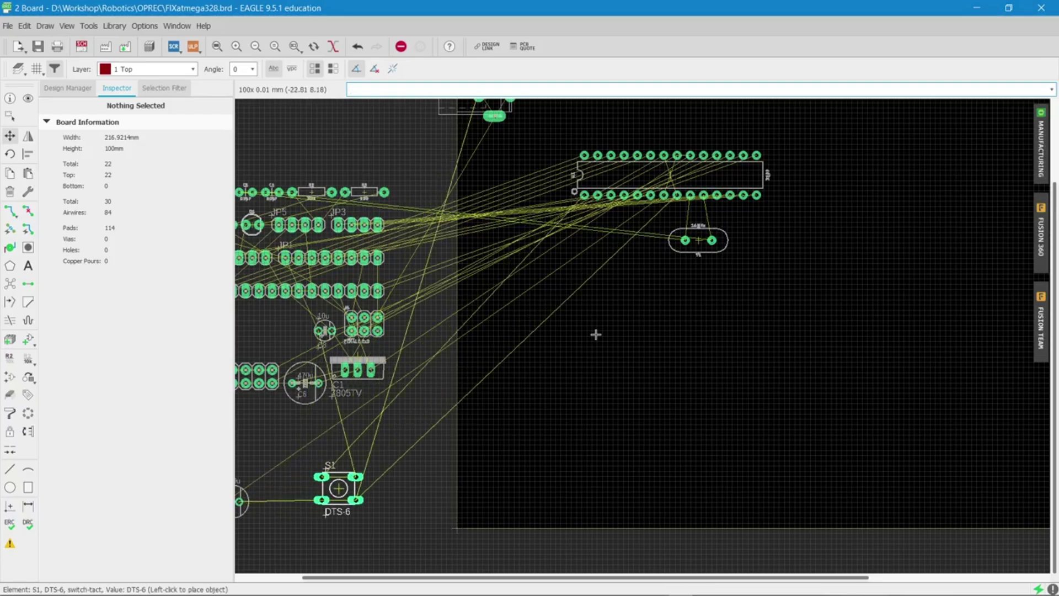
pyautogui.rightClick(827, 146)
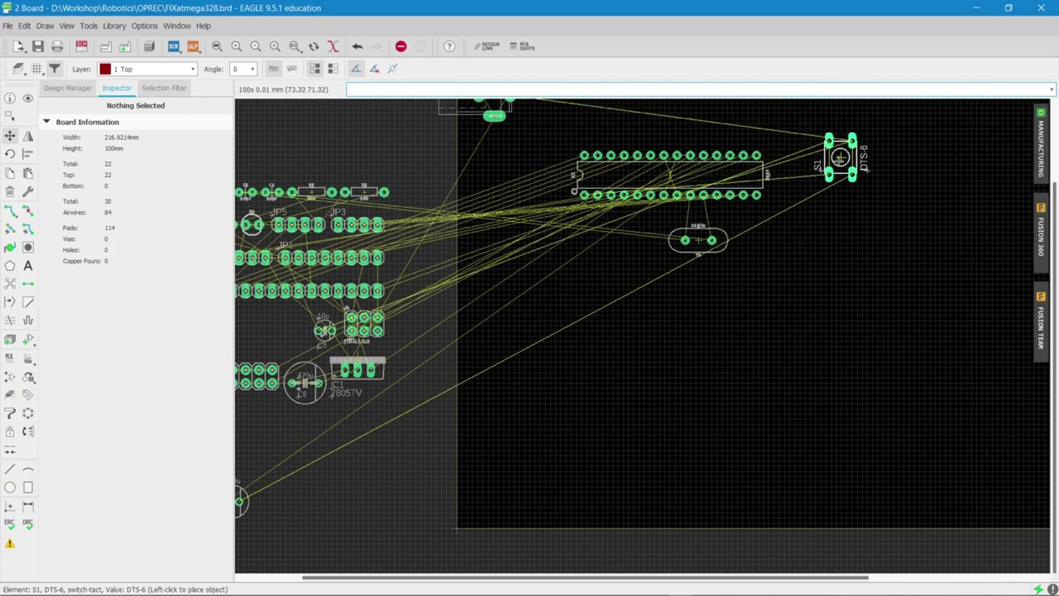
pyautogui.rightClick(839, 160)
pyautogui.rightClick(839, 168)
pyautogui.rightClick(843, 197)
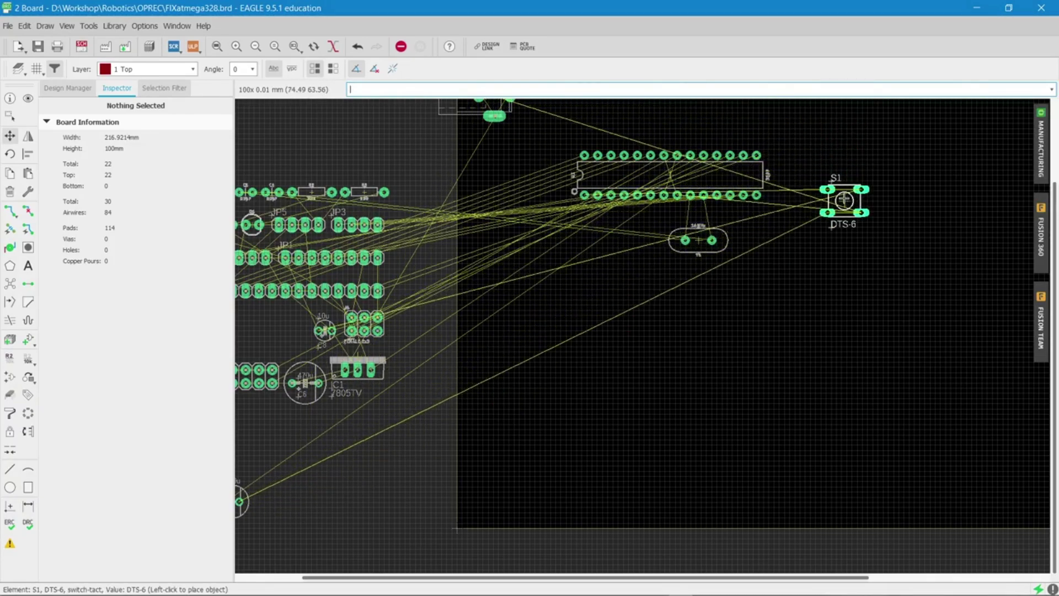
pyautogui.rightClick(849, 201)
pyautogui.click(816, 124)
# Place capacitor C3 to the right of U1, and move push-button S1 below it, rotated another 180 degrees.
pyautogui.click(237, 499)
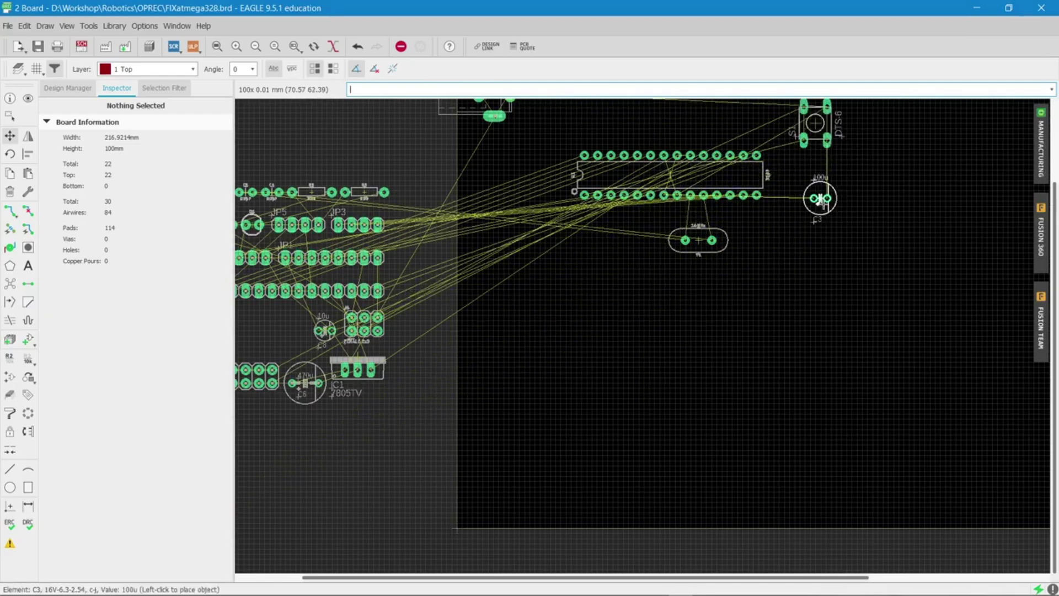
pyautogui.click(820, 194)
pyautogui.moveTo(820, 194); pyautogui.dragTo(864, 324, button='middle')
pyautogui.click(859, 252)
pyautogui.rightClick(908, 452)
pyautogui.rightClick(905, 455)
pyautogui.click(868, 439)
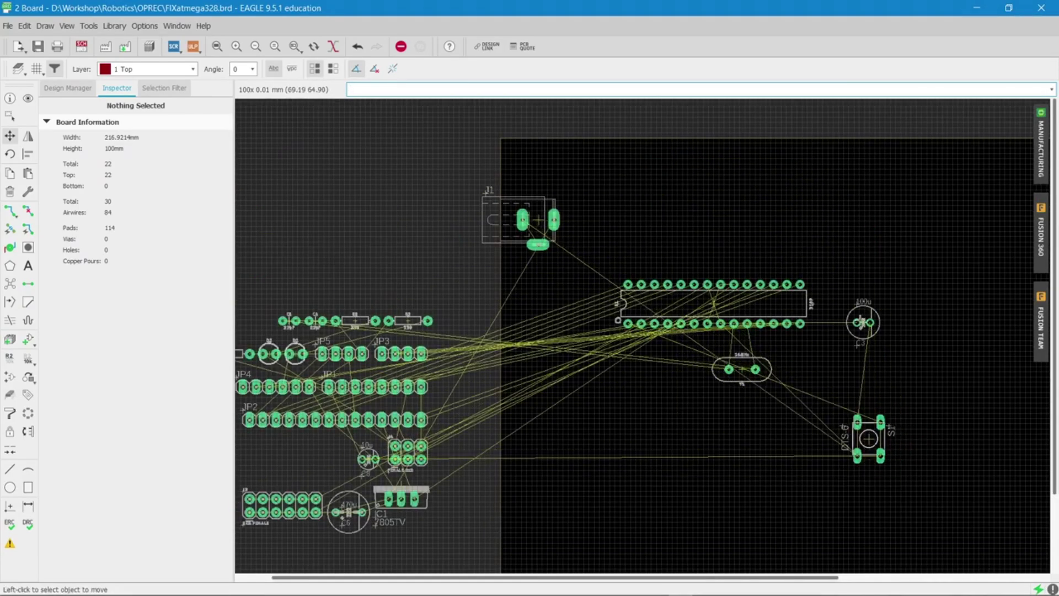
# Place header JP2 along U1's upper pin row and header JP1 below its lower pin row, aligned with the chip's pins.
pyautogui.click(340, 419)
pyautogui.scroll(2, 712, 263)
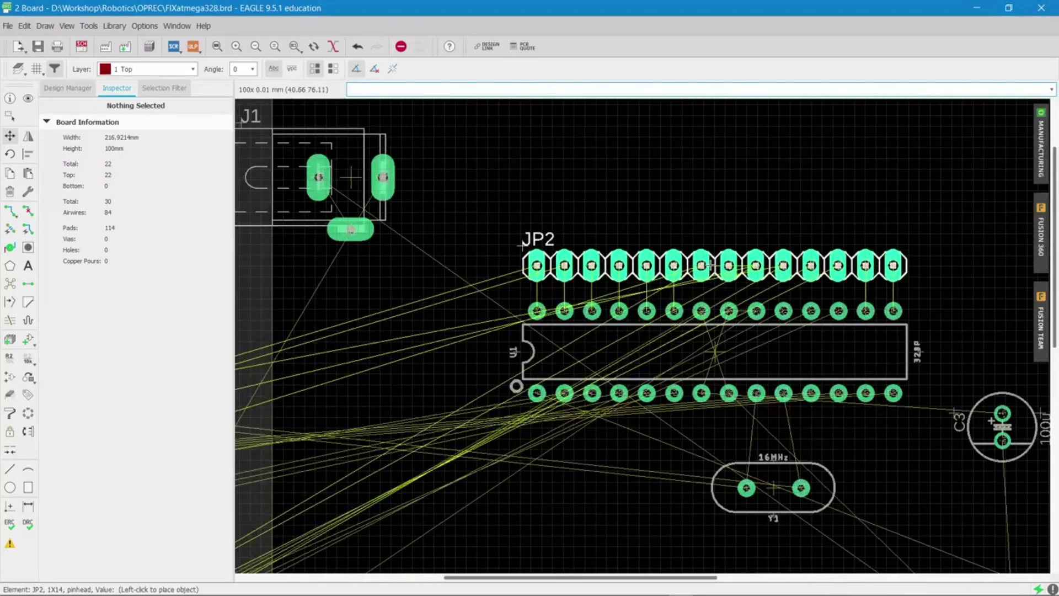
pyautogui.click(522, 246)
pyautogui.scroll(-2, 651, 292)
pyautogui.click(309, 372)
pyautogui.scroll(2, 653, 350)
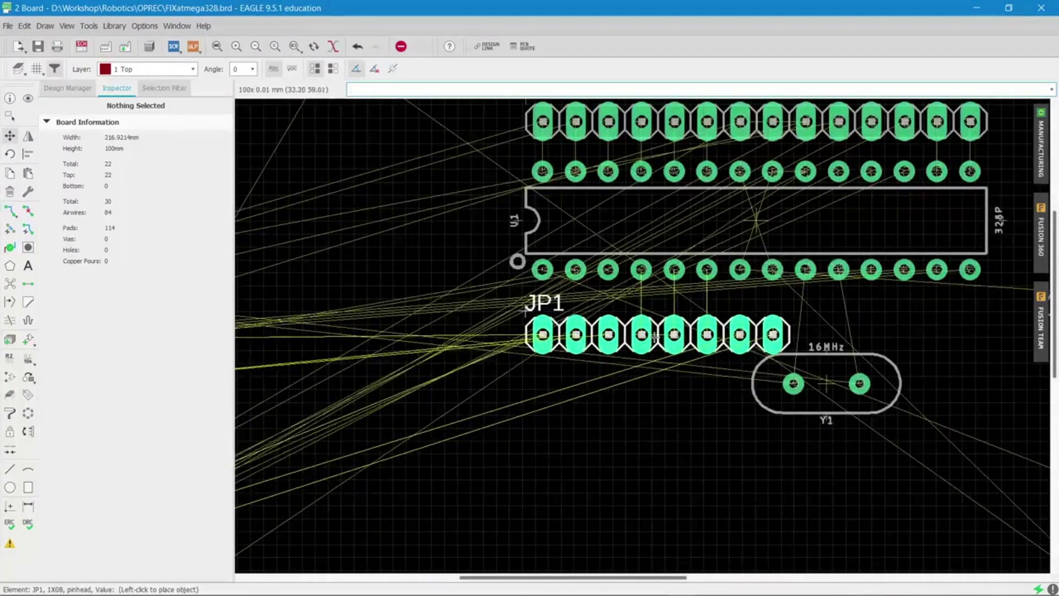
pyautogui.click(655, 335)
# Place the 2x3 female header J6 beside the right end of microcontroller U1.
pyautogui.scroll(-2, 655, 336)
pyautogui.click(374, 481)
pyautogui.scroll(3, 386, 468)
pyautogui.scroll(-1, 1025, 519)
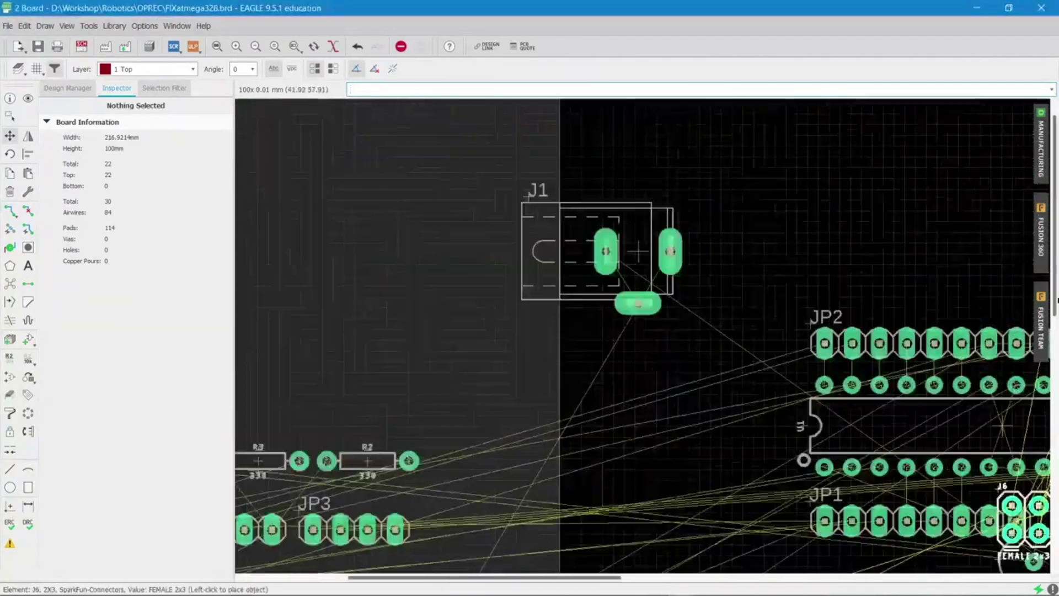
pyautogui.scroll(-2, 1047, 302)
pyautogui.moveTo(392, 578); pyautogui.dragTo(574, 579)
pyautogui.scroll(1, 383, 552)
pyautogui.moveTo(485, 585); pyautogui.dragTo(536, 410, button='middle')
# Rotate the 2x6 female header J3 by 180 degrees and place it directly below header JP1.
pyautogui.click(289, 445)
pyautogui.rightClick(605, 339)
pyautogui.rightClick(610, 336)
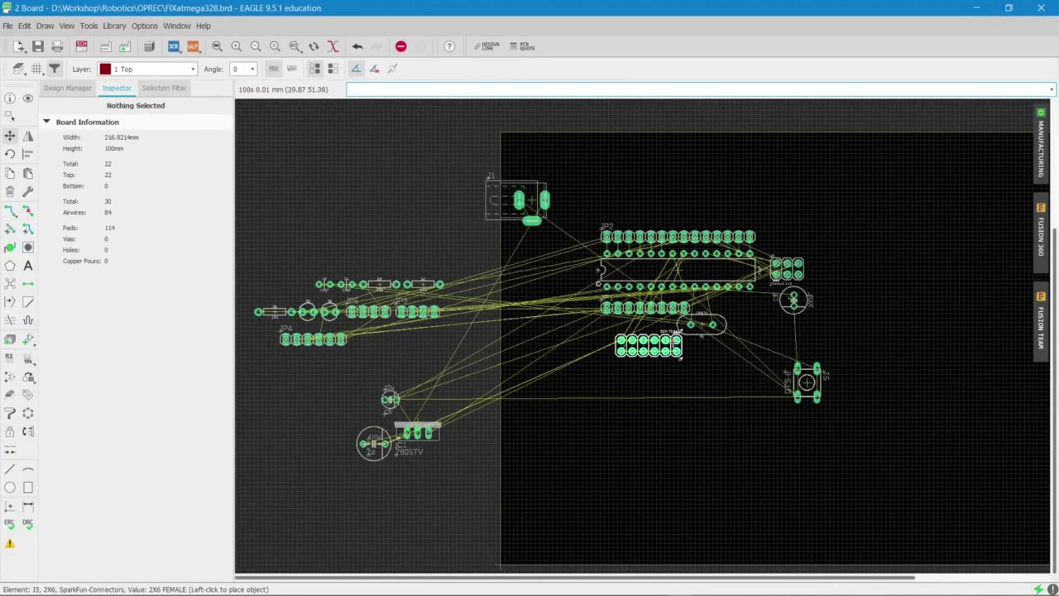
pyautogui.click(634, 335)
# Place regulator IC1 below power jack J1 and header JP4 between it and U1, each rotated 90 degrees.
pyautogui.click(417, 431)
pyautogui.rightClick(580, 286)
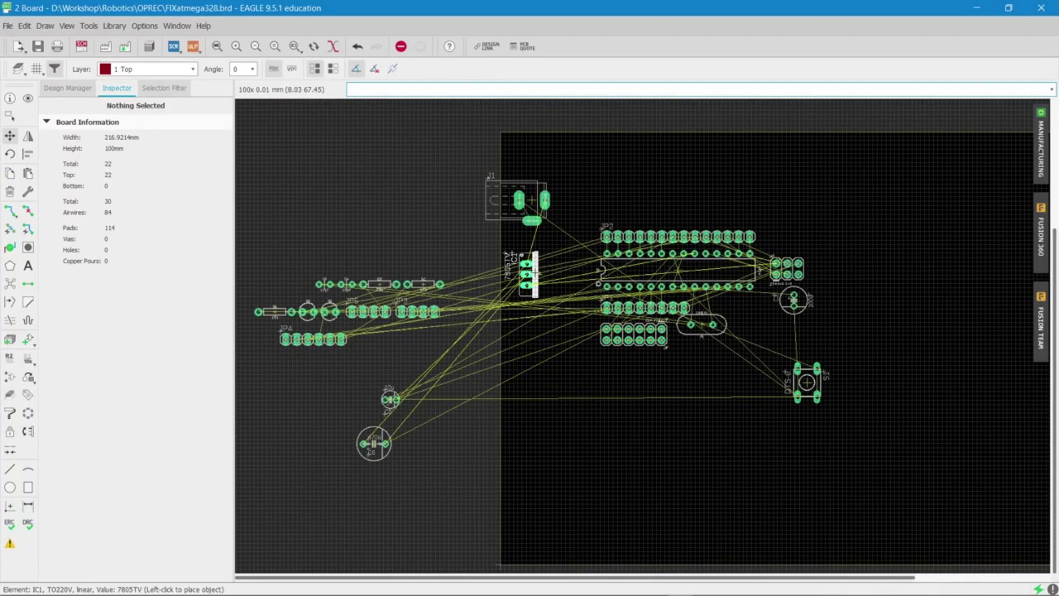
pyautogui.click(529, 273)
pyautogui.click(312, 339)
pyautogui.rightClick(441, 309)
pyautogui.click(576, 273)
# Place the 470u capacitor C6 to the right of power jack J1, and header JP5 to the right of JP1.
pyautogui.click(373, 443)
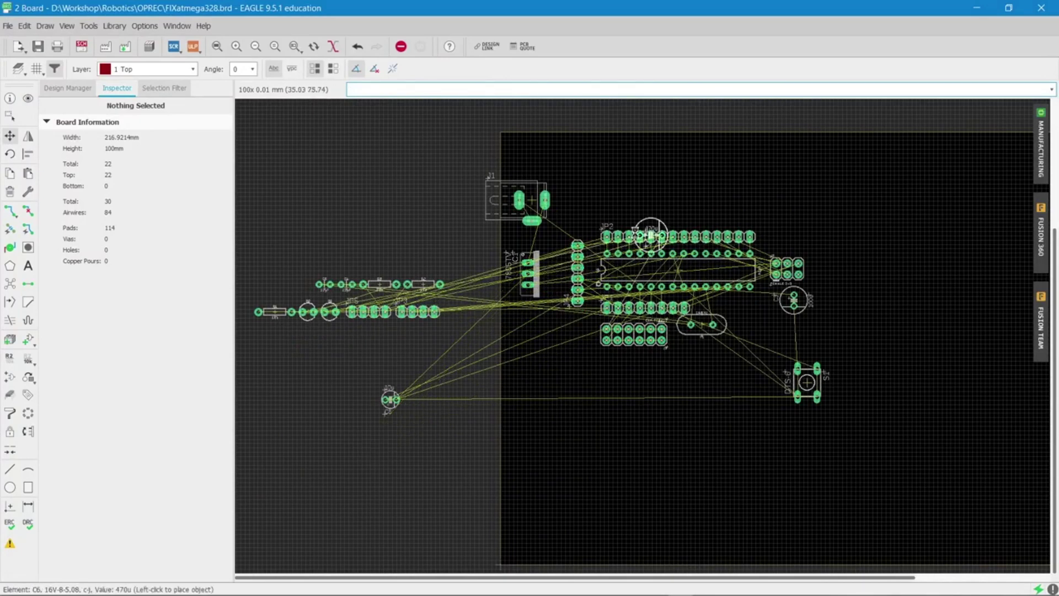
pyautogui.click(586, 193)
pyautogui.click(367, 312)
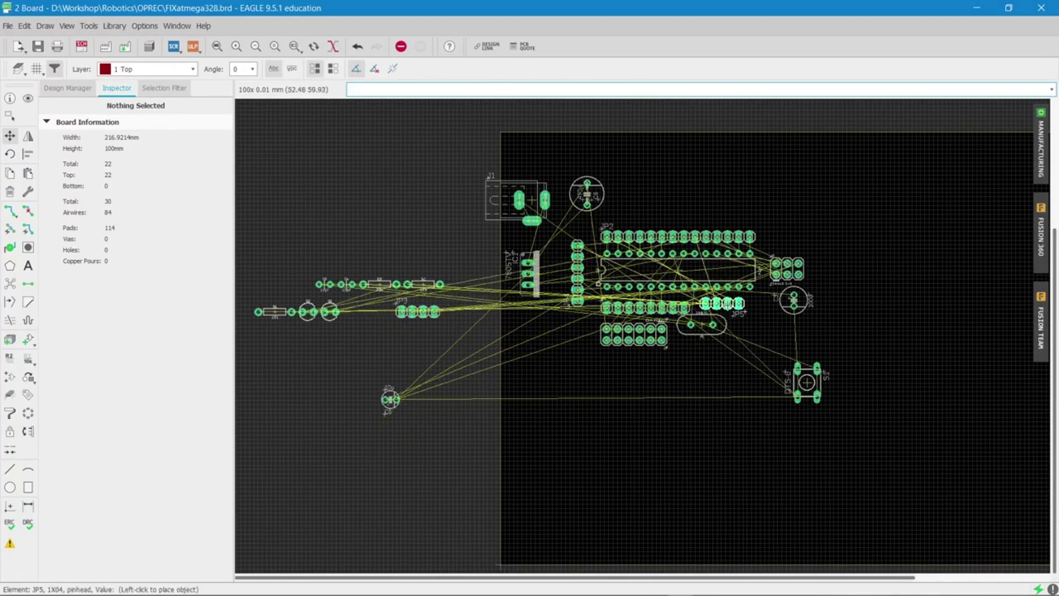
pyautogui.click(734, 306)
# Rotate crystal Y1 by 90 degrees and place it upright between headers J3 and JP5.
pyautogui.click(700, 325)
pyautogui.rightClick(701, 328)
pyautogui.click(701, 329)
# Place the 10u capacitor C8 just above header J6.
pyautogui.click(390, 399)
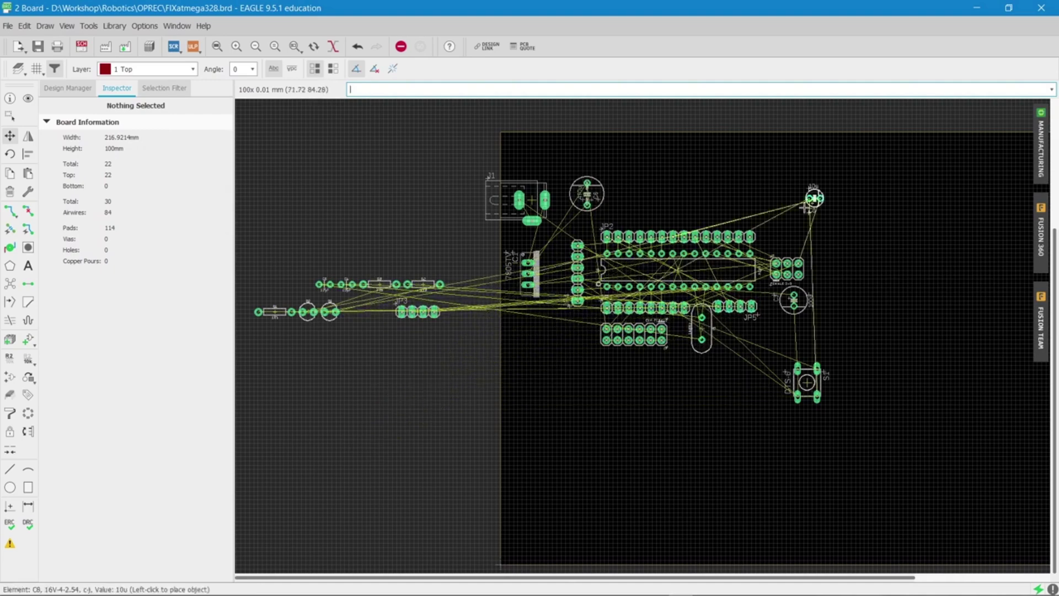
pyautogui.click(806, 236)
# Move header JP5 above the start of JP2 and place header JP3 in its former spot beside JP1.
pyautogui.click(417, 311)
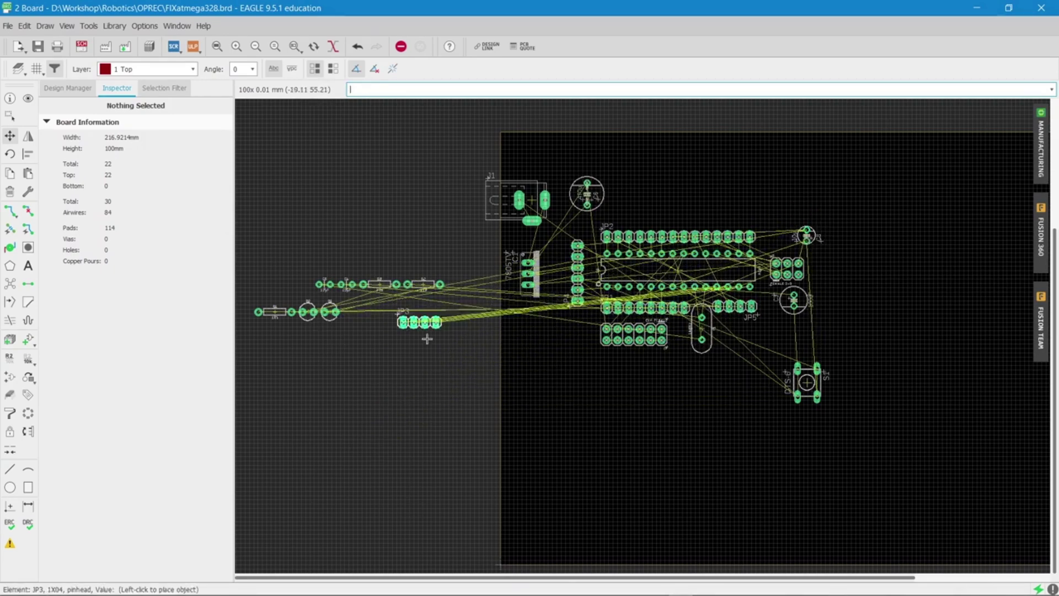
pyautogui.click(764, 325)
pyautogui.click(735, 306)
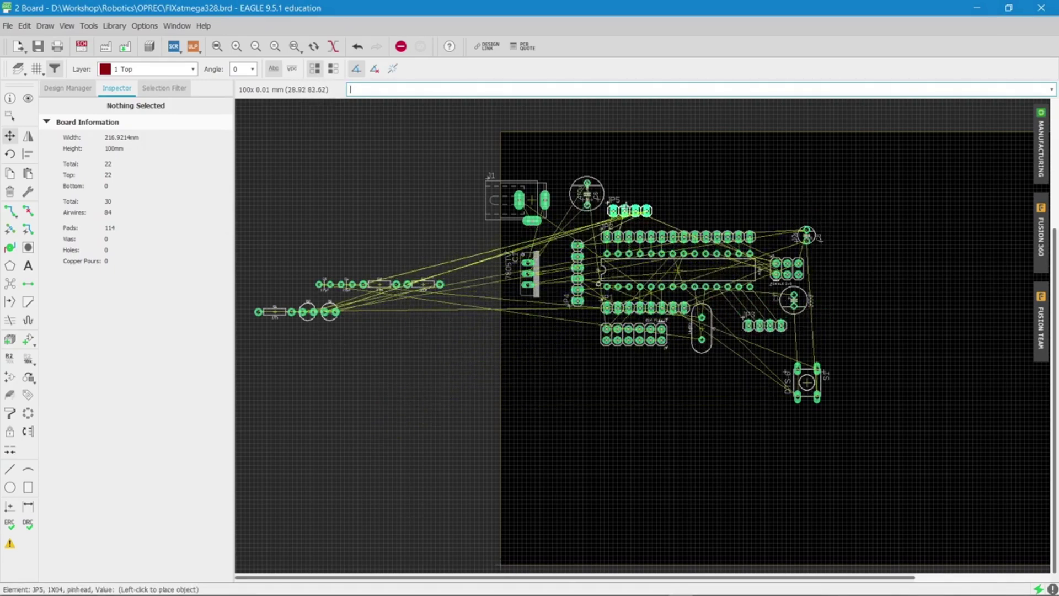
pyautogui.click(624, 216)
pyautogui.scroll(2, 905, 252)
pyautogui.scroll(-2, 579, 410)
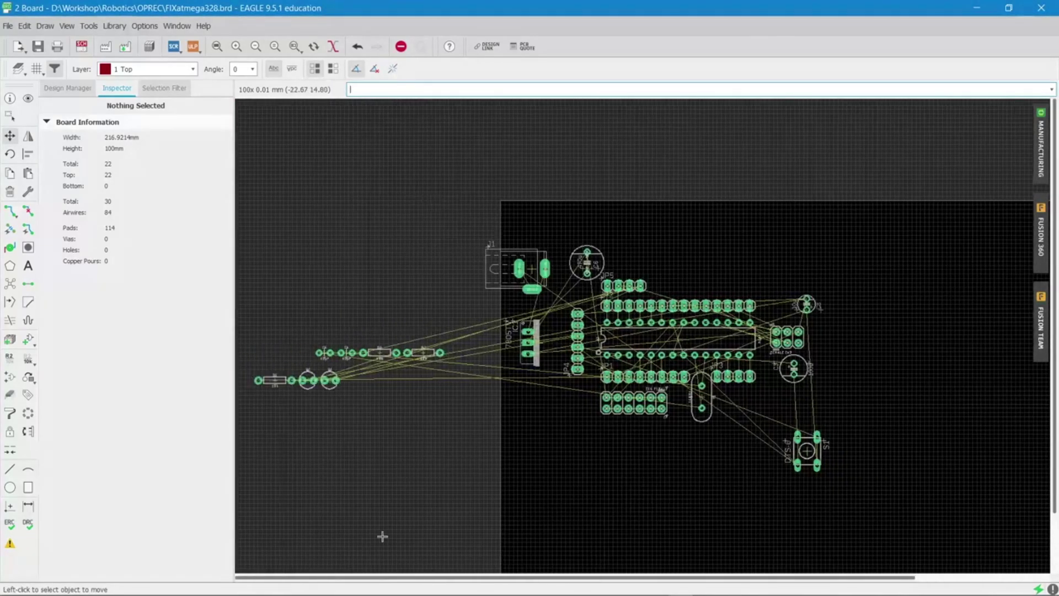
# Place LED D1 just below header JP4 and LED D2 just above it.
pyautogui.click(450, 379)
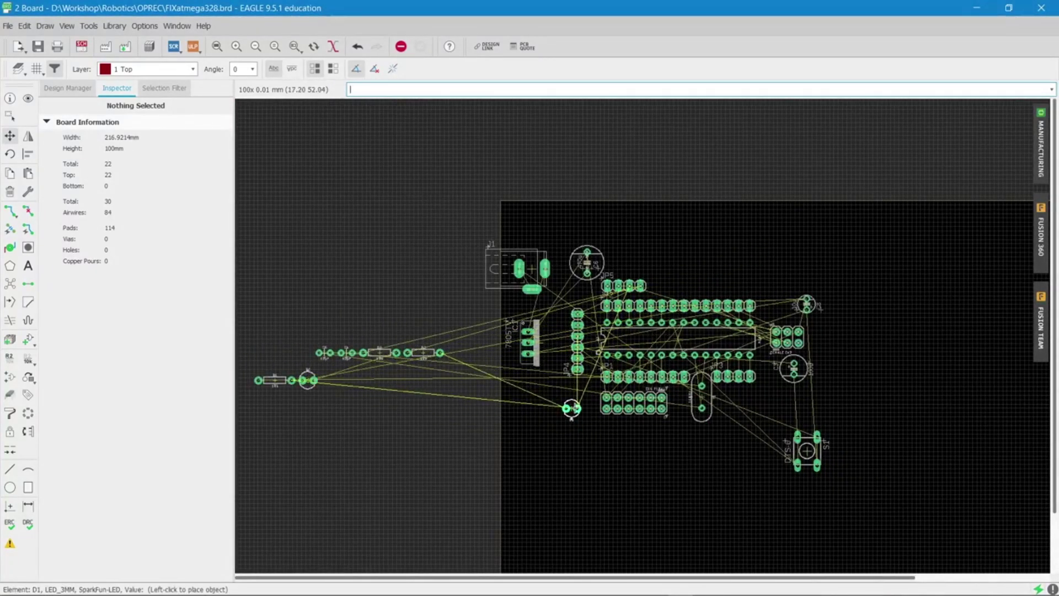
pyautogui.click(579, 407)
pyautogui.click(308, 379)
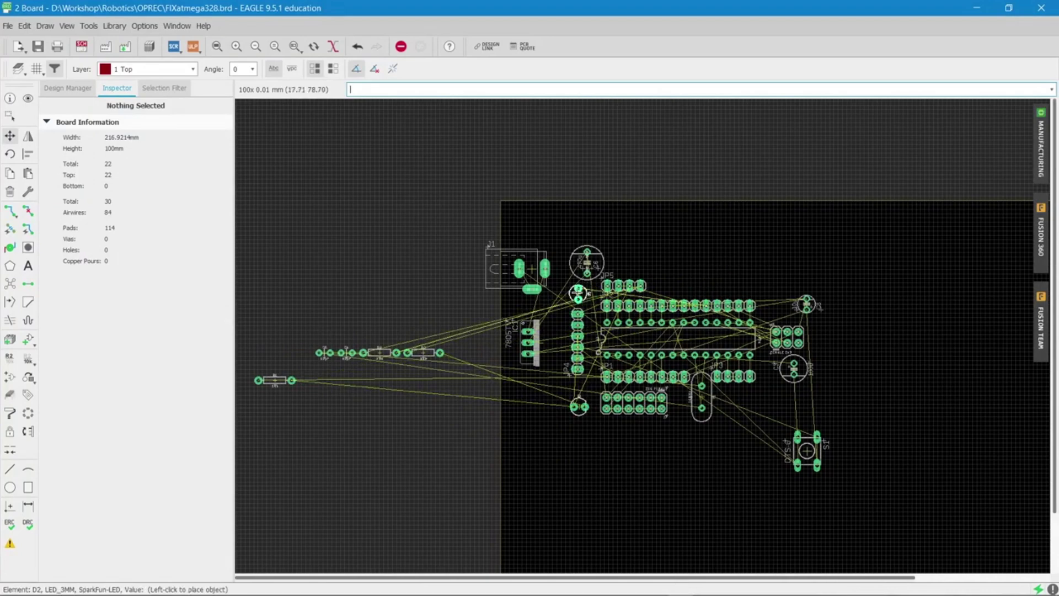
pyautogui.click(575, 292)
# Rotate the 10k resistor R1 by 90 degrees and place it upright between LED D1 and header J3.
pyautogui.click(275, 380)
pyautogui.rightClick(545, 421)
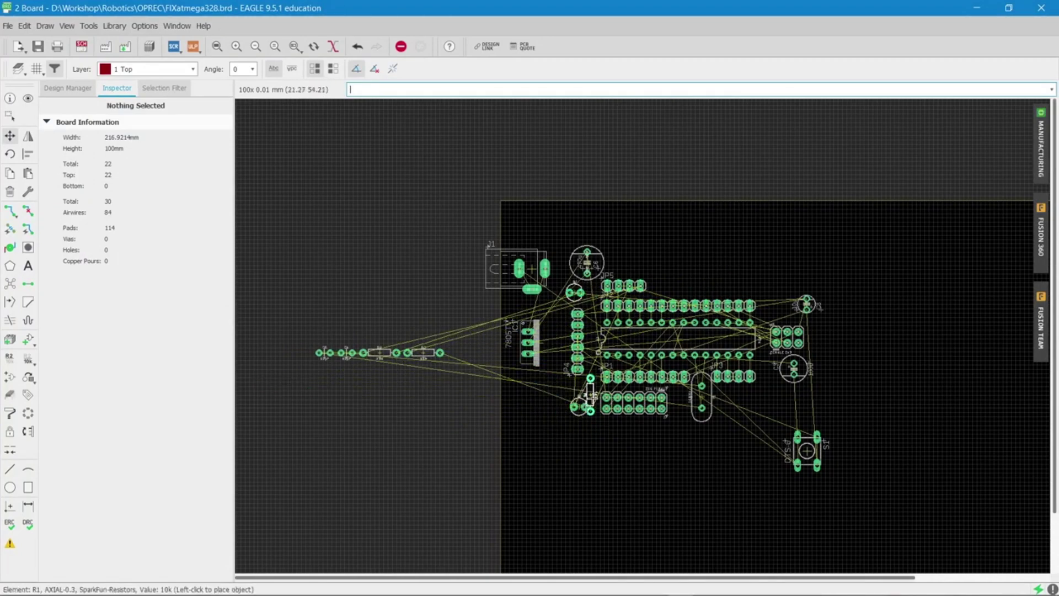
pyautogui.click(595, 405)
pyautogui.scroll(1, 669, 404)
# Rotate the 330 resistor R3 by 90 degrees and place it between IC1 and JP4, and place R2 horizontally above C8.
pyautogui.click(321, 343)
pyautogui.click(322, 343)
pyautogui.rightClick(634, 270)
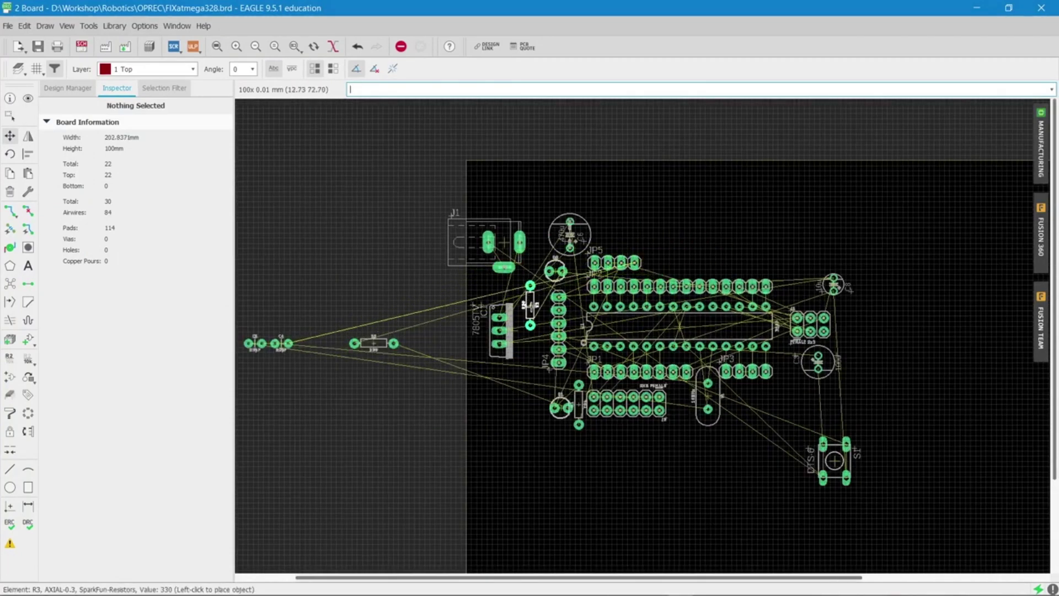
pyautogui.click(533, 321)
pyautogui.click(413, 346)
pyautogui.click(413, 346)
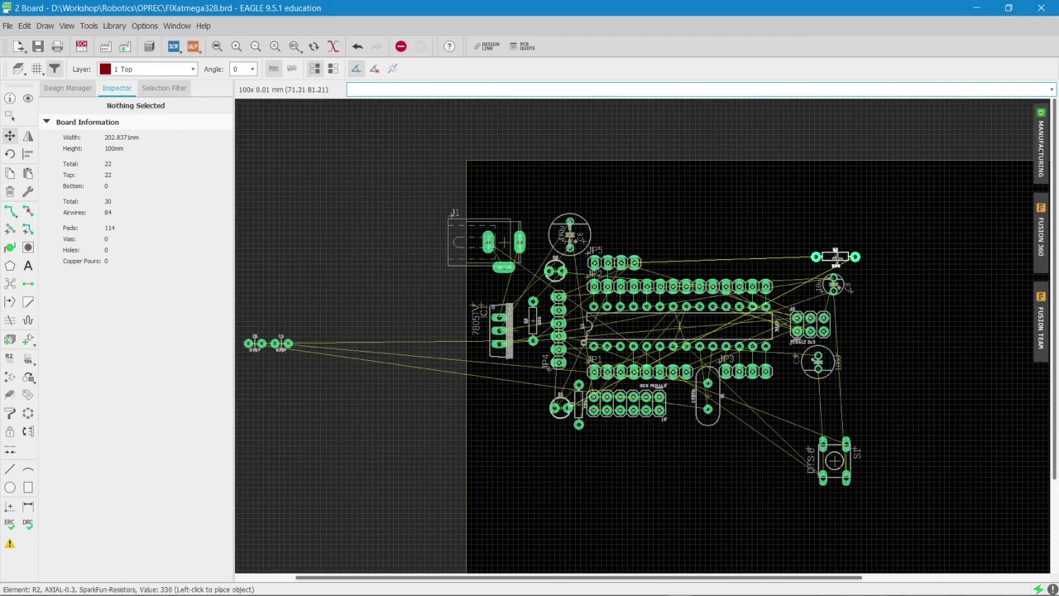
pyautogui.click(836, 257)
# Place the two 22pF capacitors one above the other between header J3 and crystal Y1.
pyautogui.click(281, 343)
pyautogui.click(682, 401)
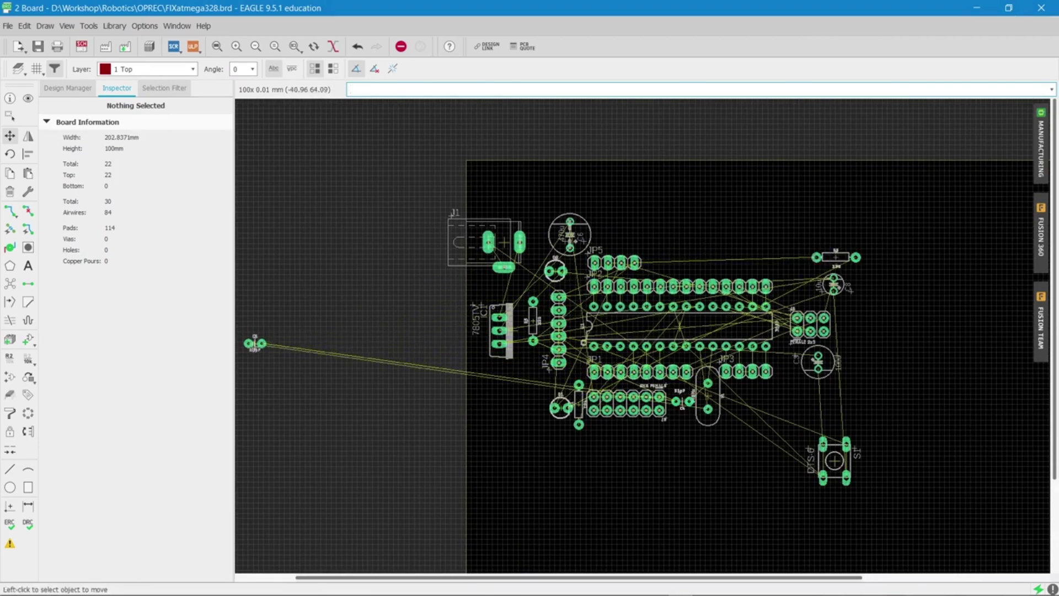
pyautogui.click(254, 343)
pyautogui.click(681, 419)
# Move pushbutton S1 directly below header JP3, close to crystal Y1.
pyautogui.click(834, 461)
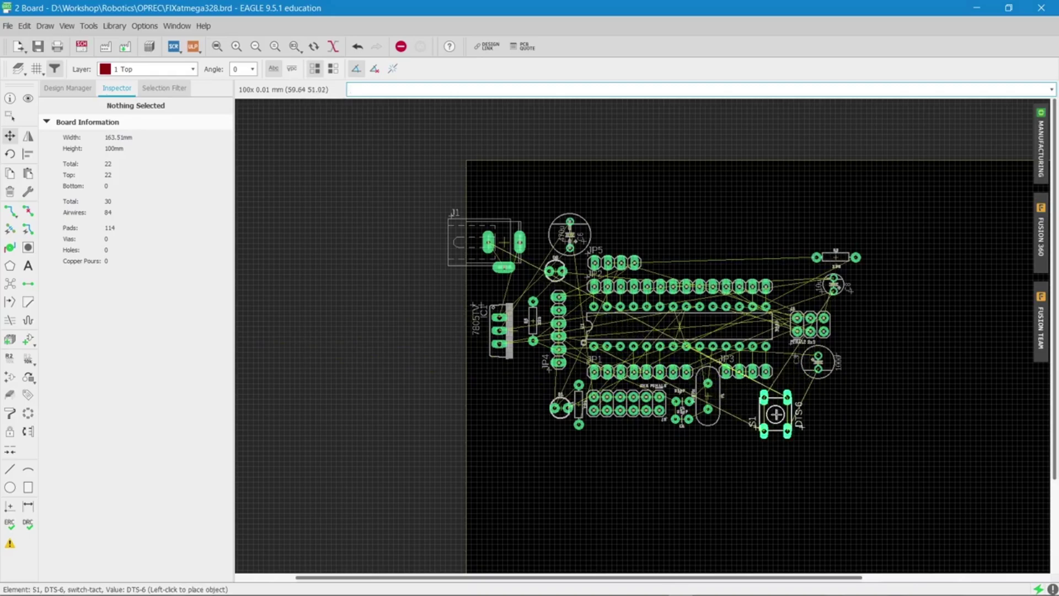
pyautogui.click(775, 413)
pyautogui.scroll(4, 775, 413)
pyautogui.scroll(-3, 505, 364)
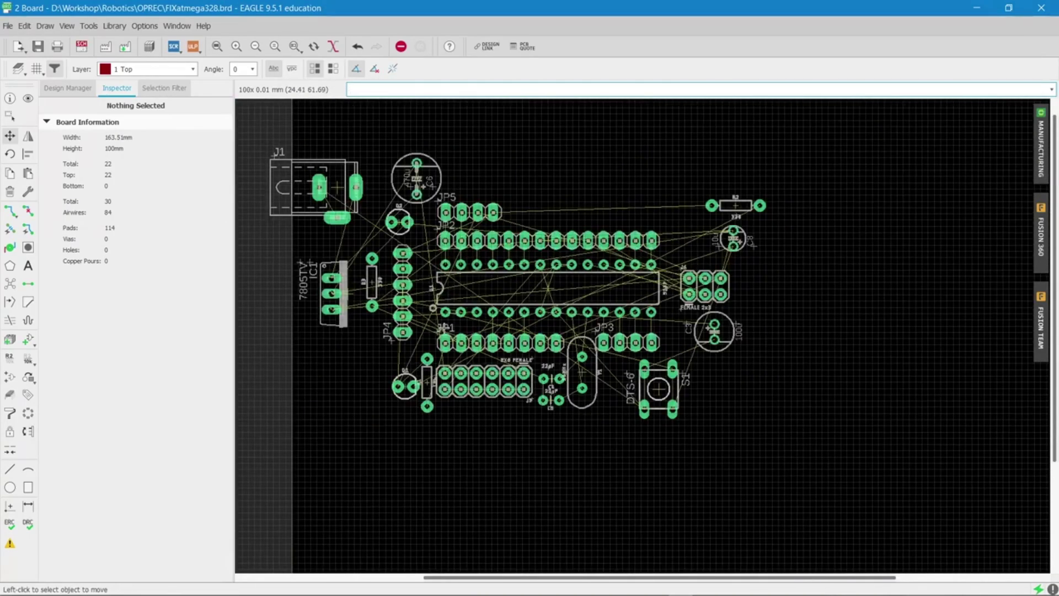
pyautogui.scroll(-1, 498, 309)
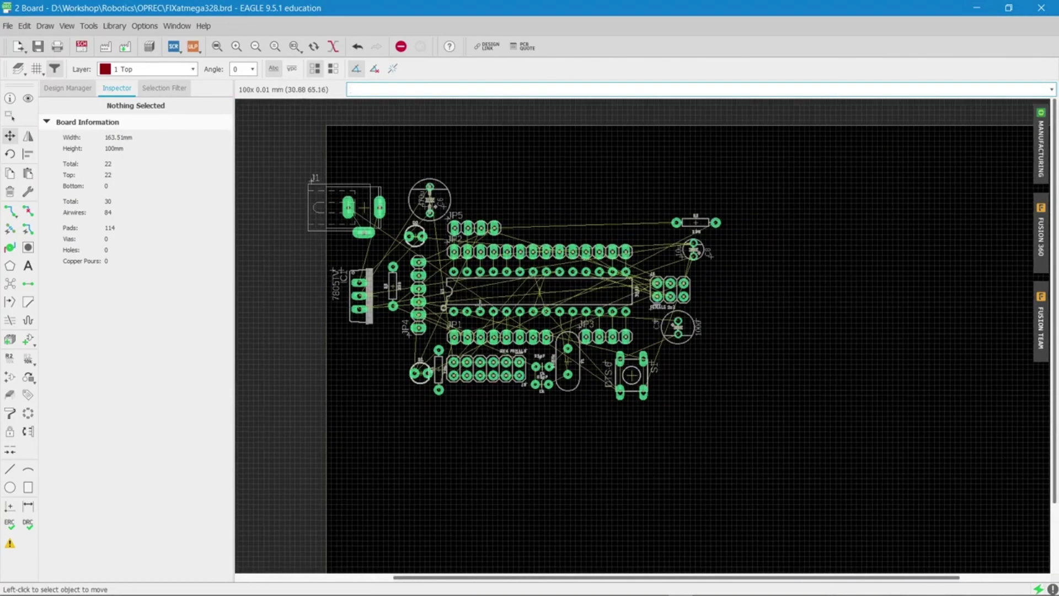
pyautogui.scroll(1, 421, 289)
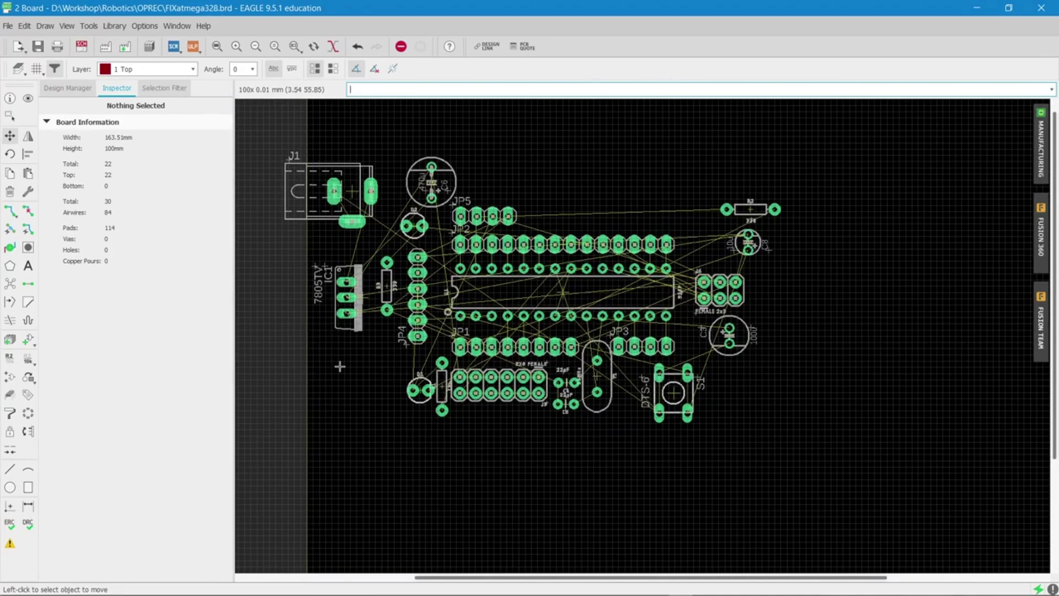
pyautogui.scroll(-1, 569, 291)
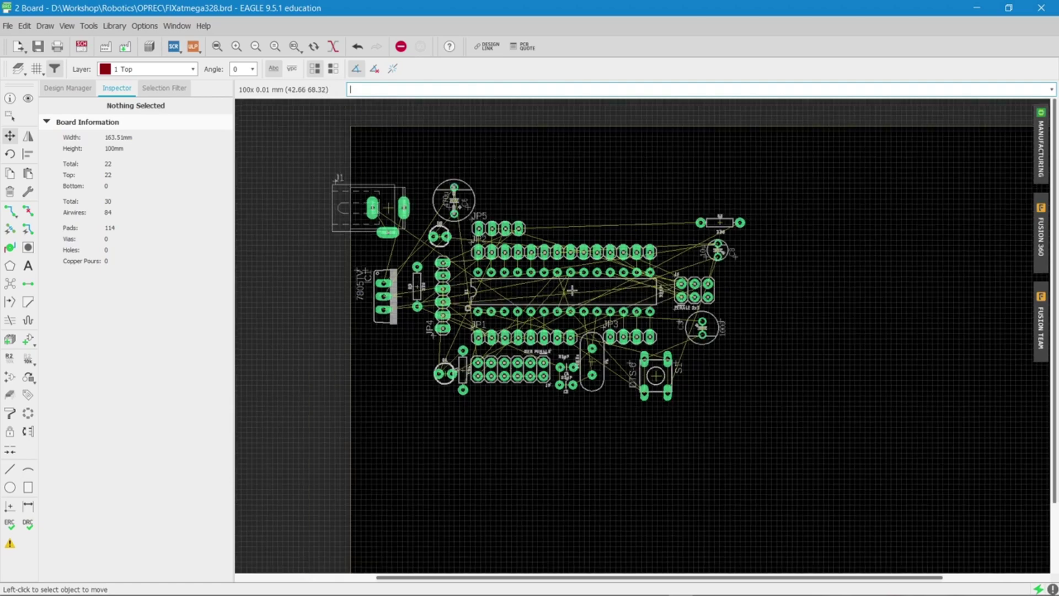
pyautogui.scroll(1, 572, 289)
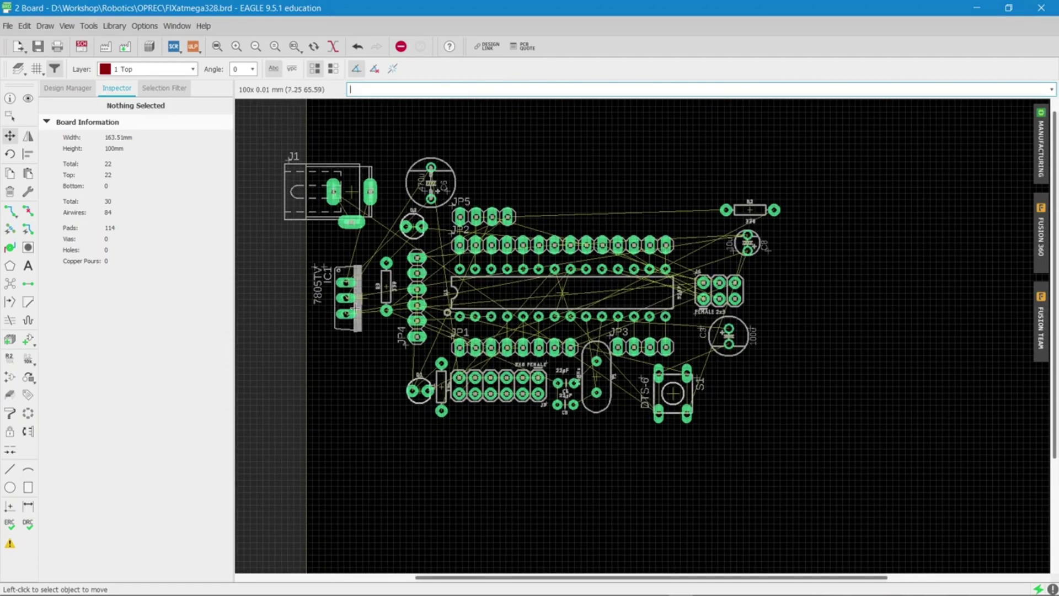
# Lower the board outline's upper edge toward the components, adjusting its left corner, to a board height of about 96 mm.
pyautogui.scroll(-1, 366, 306)
pyautogui.scroll(-1, 383, 302)
pyautogui.click(510, 208)
pyautogui.scroll(2, 510, 214)
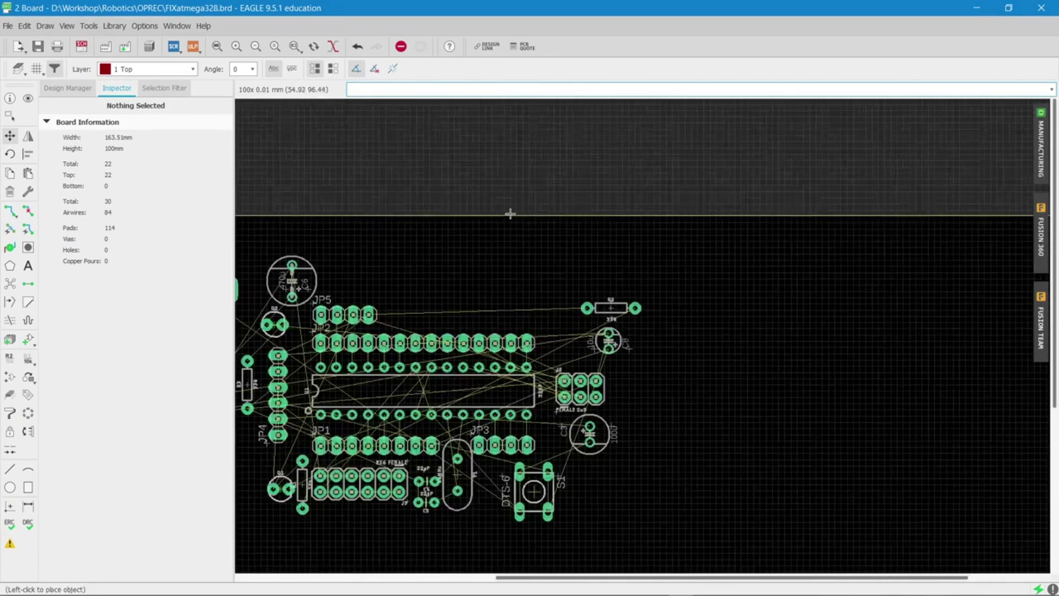
pyautogui.click(509, 216)
pyautogui.moveTo(553, 577); pyautogui.dragTo(462, 578)
pyautogui.scroll(1, 649, 185)
pyautogui.click(254, 224)
pyautogui.click(261, 223)
pyautogui.click(354, 223)
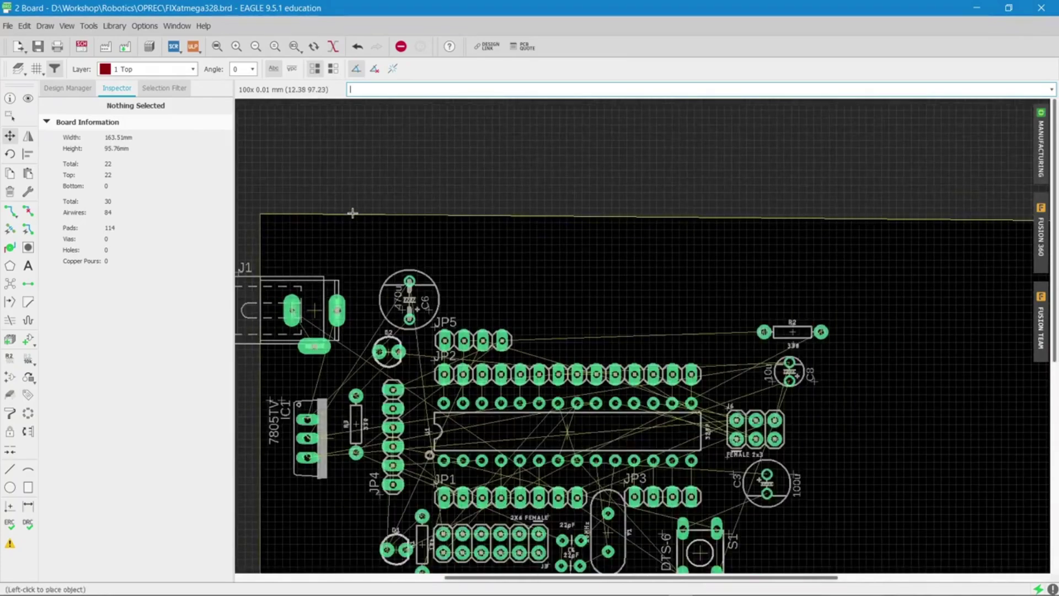
pyautogui.click(353, 213)
pyautogui.scroll(-2, 353, 215)
# Move the outline's lower edge up and its right edge inward around the components, for a board about 83 by 52 mm.
pyautogui.click(651, 565)
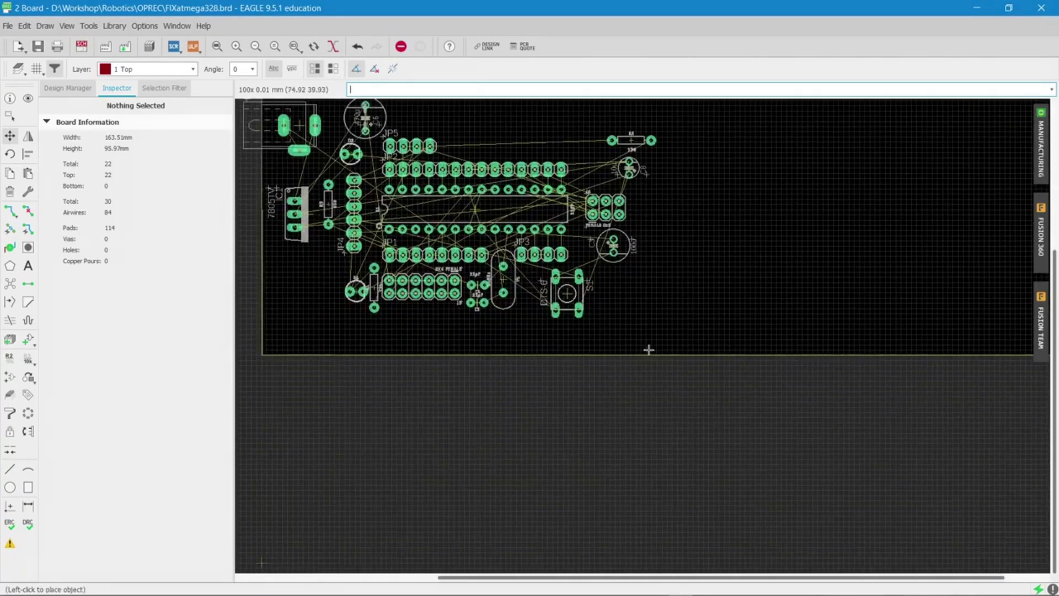
pyautogui.click(651, 336)
pyautogui.scroll(-2, 704, 283)
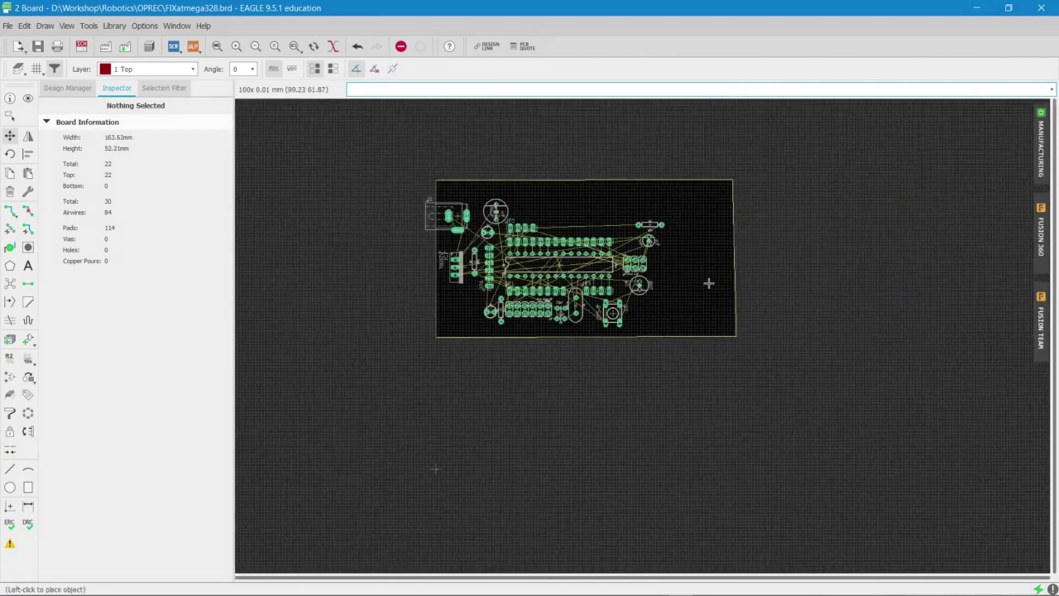
pyautogui.scroll(3, 669, 253)
pyautogui.scroll(-1, 515, 135)
pyautogui.scroll(1, 510, 130)
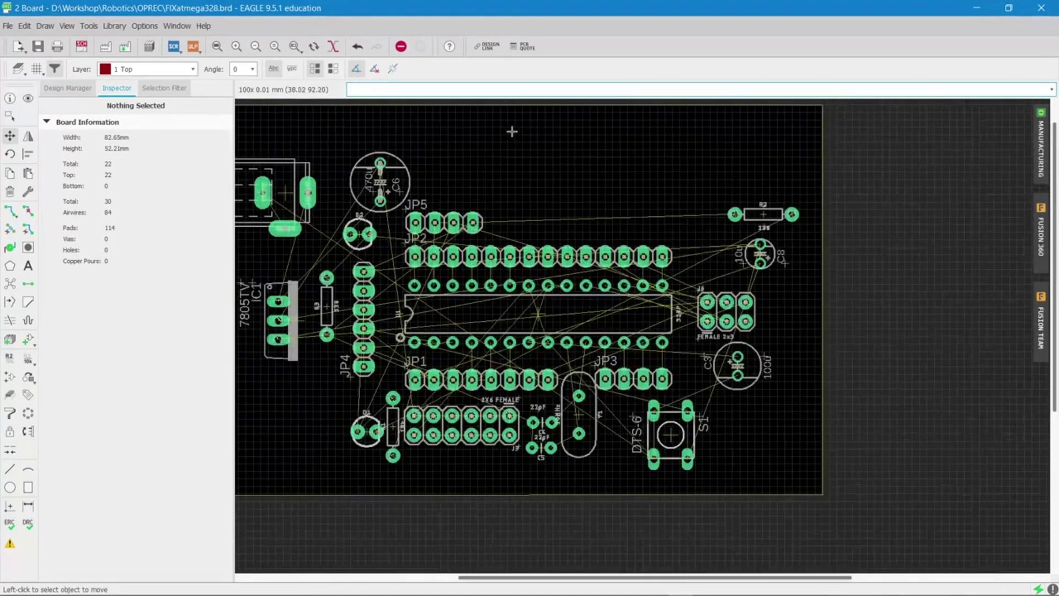
# Lower the outline's upper edge closer to the components, bringing the board height to about 50 mm.
pyautogui.scroll(-1, 511, 113)
pyautogui.click(511, 111)
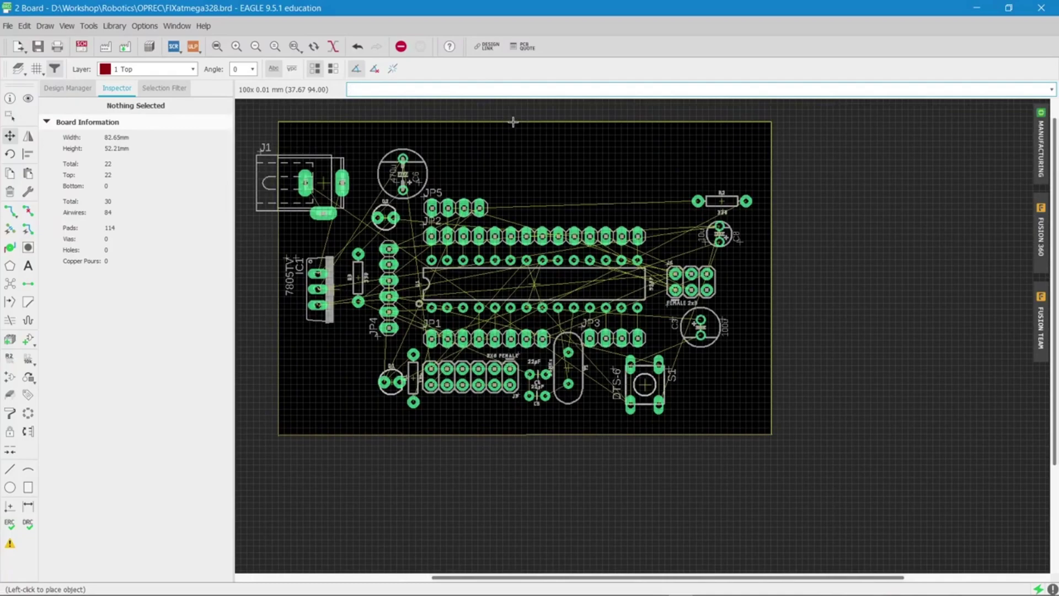
pyautogui.click(513, 122)
pyautogui.scroll(1, 345, 264)
pyautogui.scroll(-2, 410, 262)
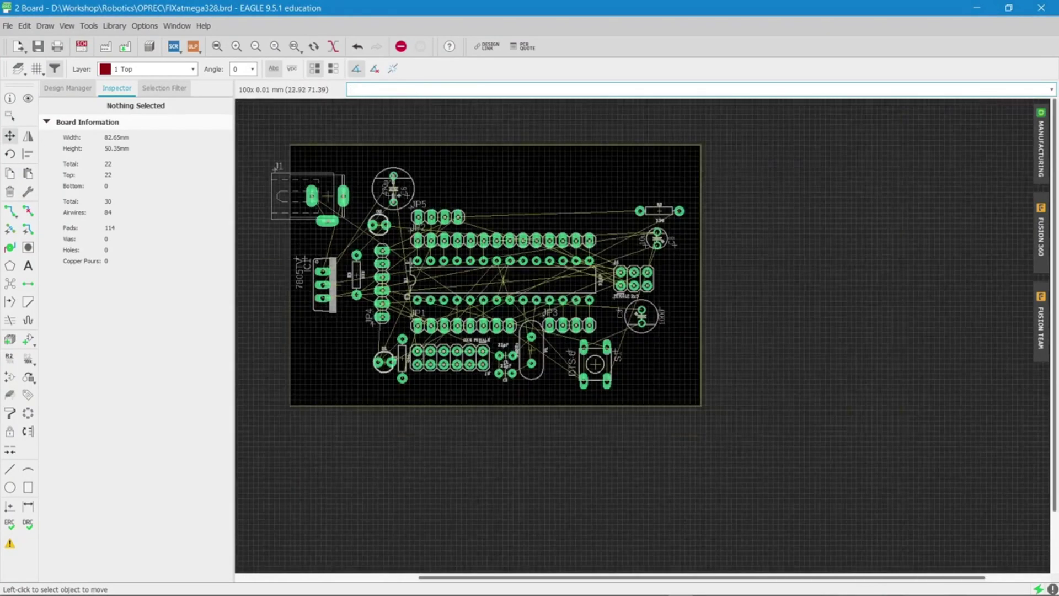
pyautogui.scroll(2, 427, 278)
pyautogui.scroll(-2, 426, 277)
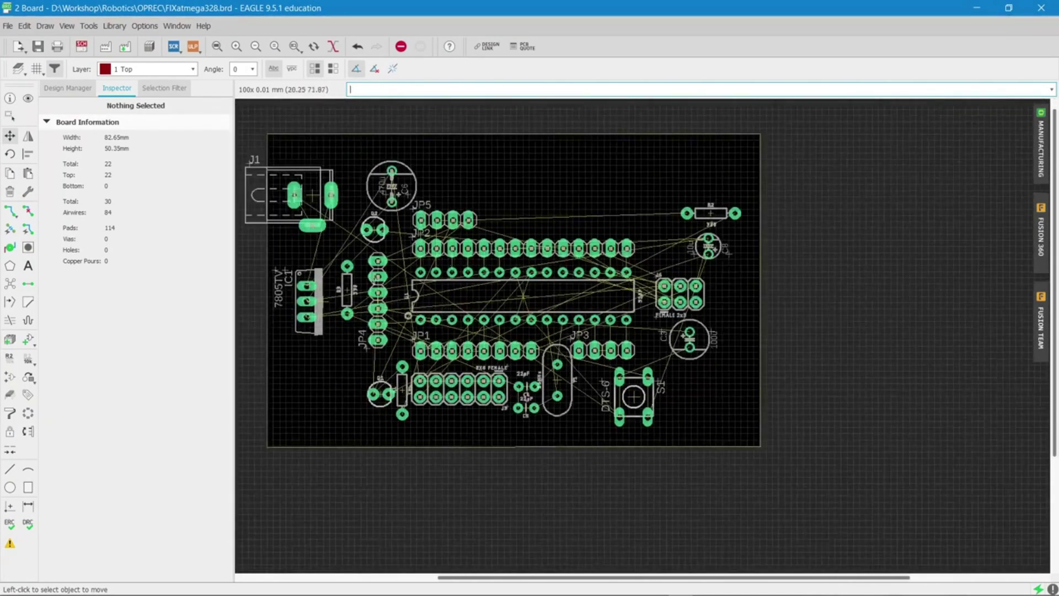
# Recalculate the board's airwires with Ratsnest.
pyautogui.click(10, 285)
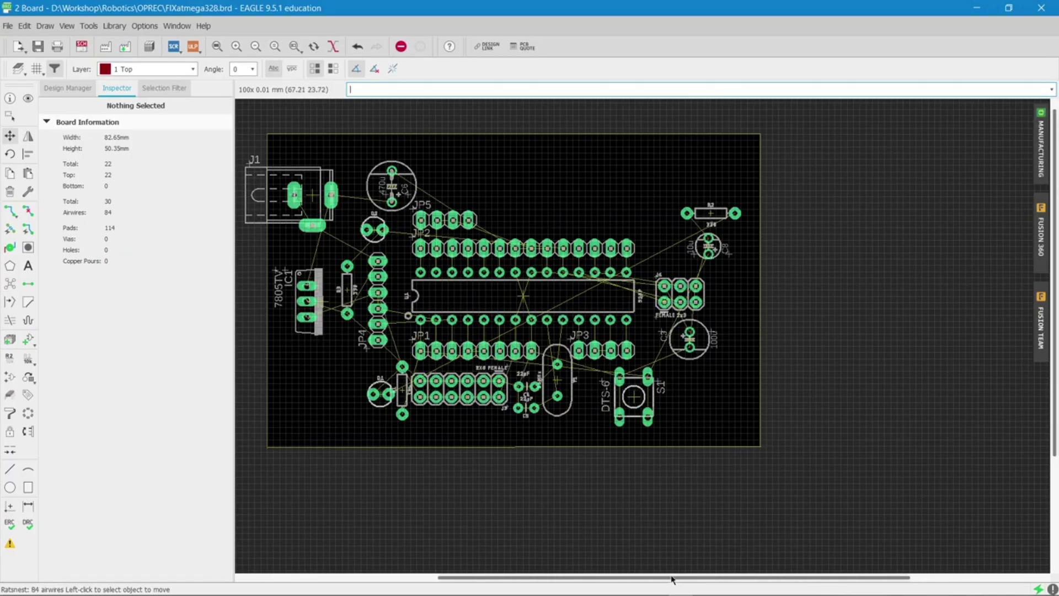
pyautogui.moveTo(671, 578); pyautogui.dragTo(636, 579)
pyautogui.scroll(2, 463, 252)
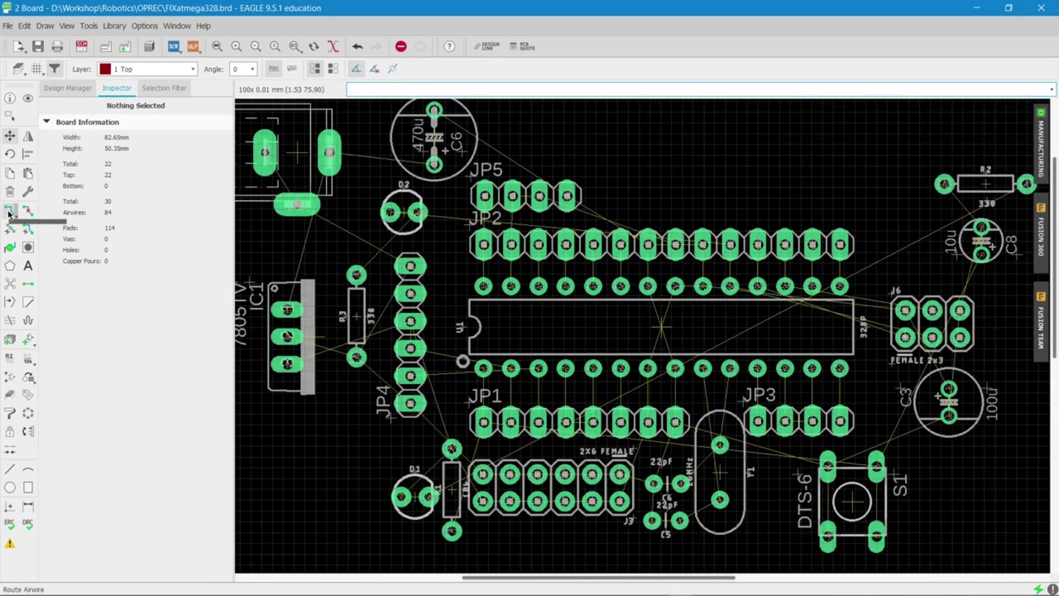
# Set up Route Airwire with a 0.6096 trace width and 0.9 drill on the 16 Bottom layer.
pyautogui.click(9, 211)
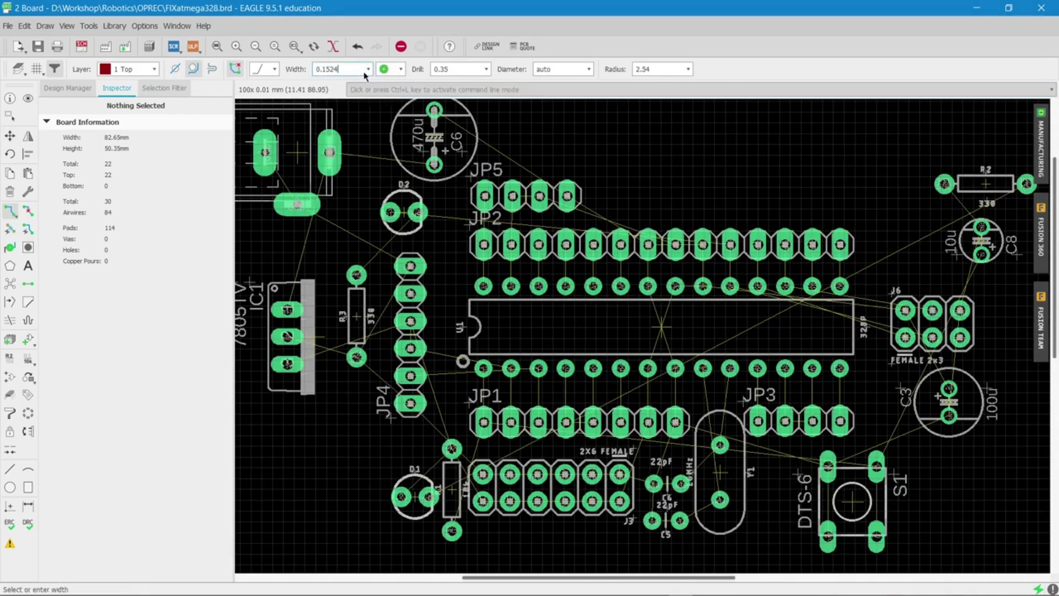
pyautogui.click(342, 69)
pyautogui.click(332, 143)
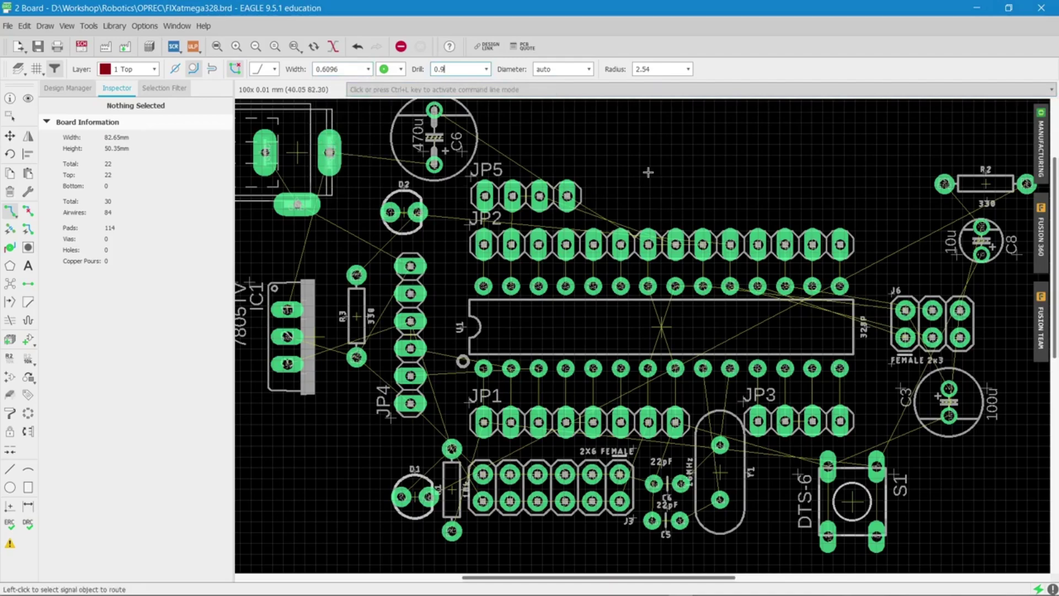
pyautogui.click(151, 70)
pyautogui.click(142, 97)
pyautogui.scroll(1, 484, 245)
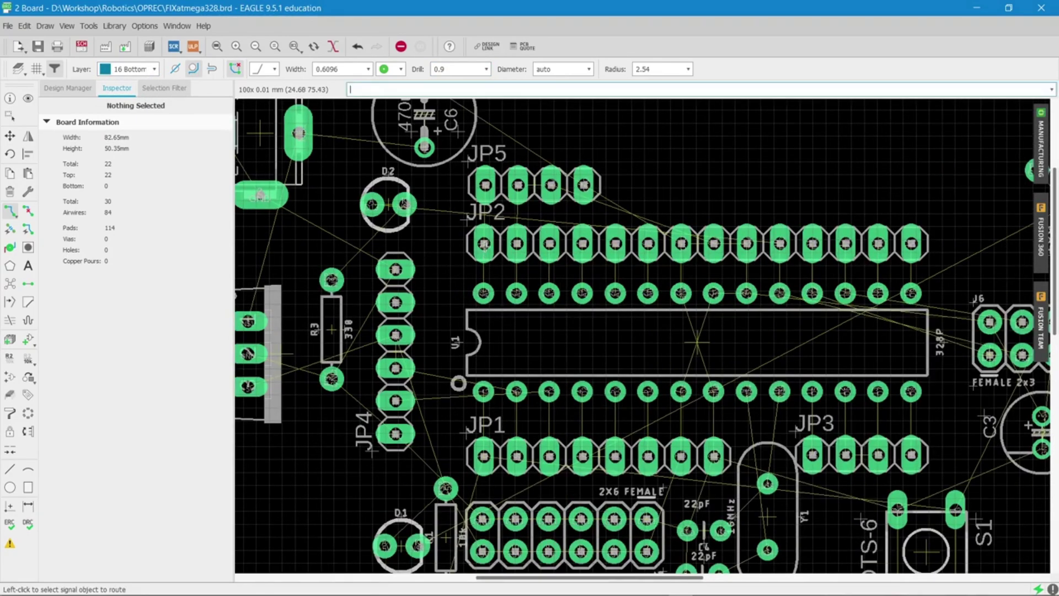
# Route straight bottom-layer traces from the first six pads of JP2, starting with signal A5, to the facing U1 pins.
pyautogui.click(484, 243)
pyautogui.click(484, 293)
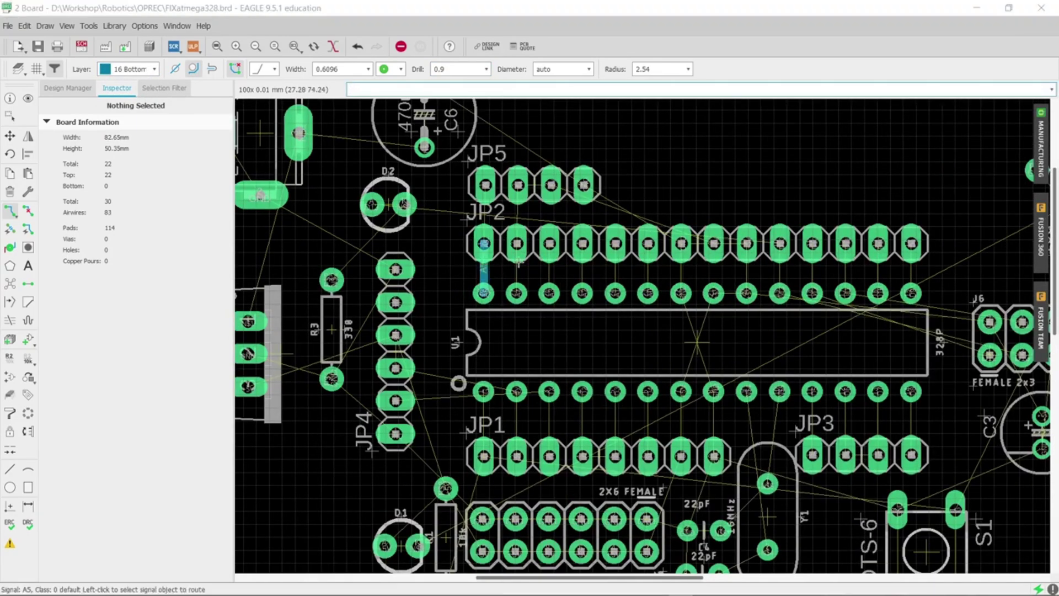
pyautogui.click(517, 264)
pyautogui.click(516, 293)
pyautogui.click(549, 255)
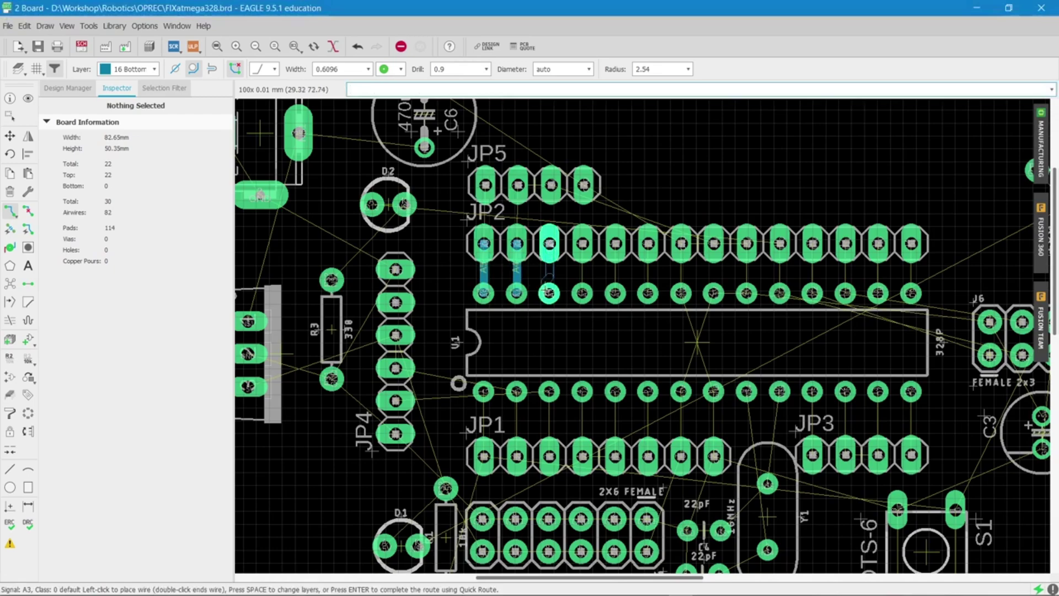
pyautogui.click(549, 293)
pyautogui.click(583, 266)
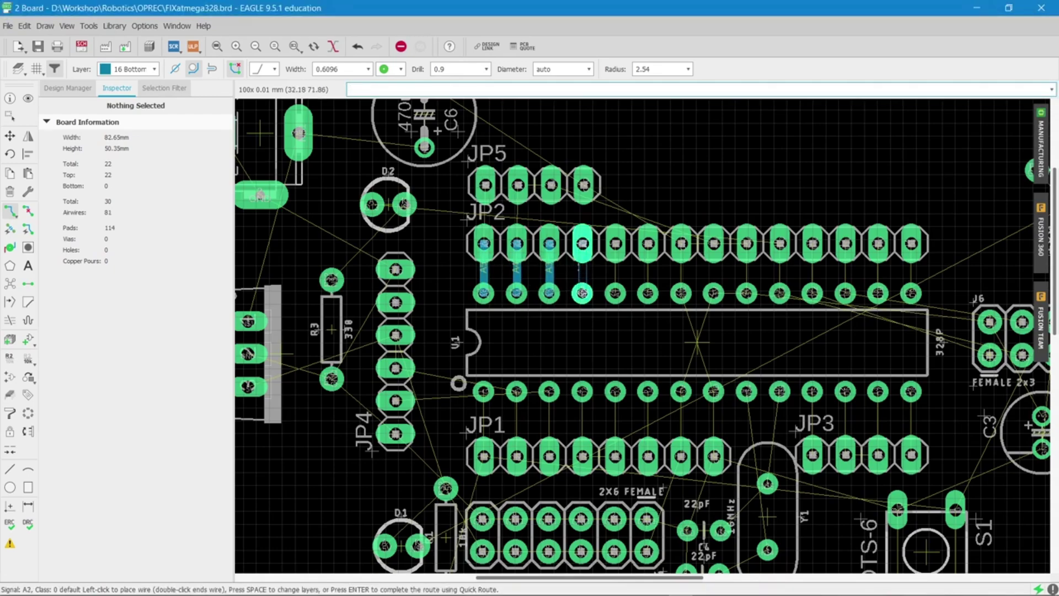
pyautogui.click(582, 293)
pyautogui.click(614, 251)
pyautogui.click(615, 293)
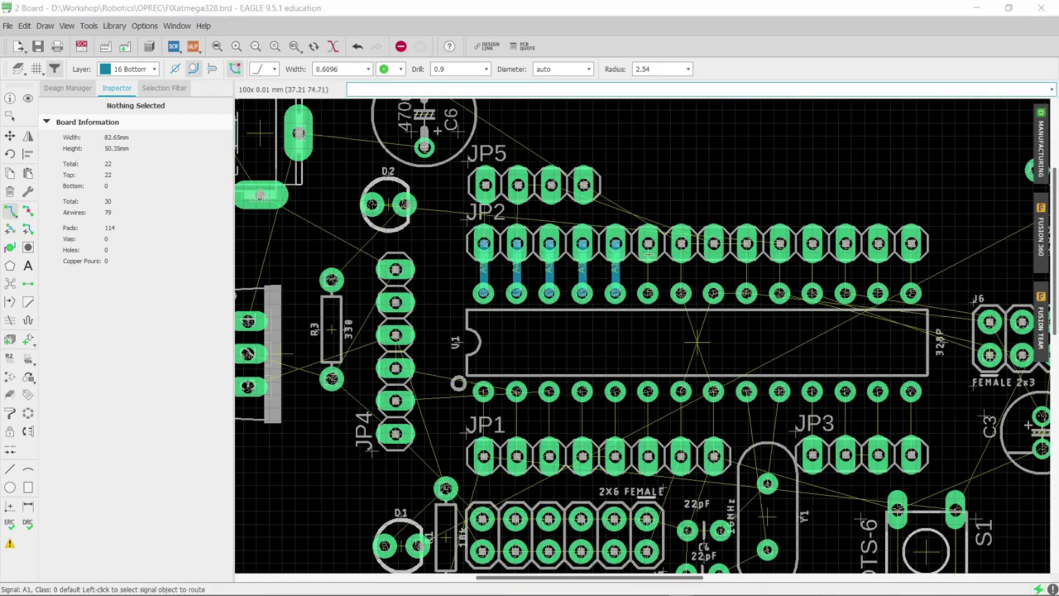
pyautogui.click(648, 252)
pyautogui.click(648, 292)
# Route straight bottom-layer traces from JP2's GND, +5V and D13 through D9 pads to the facing U1 pins, skipping the eighth pad.
pyautogui.click(682, 262)
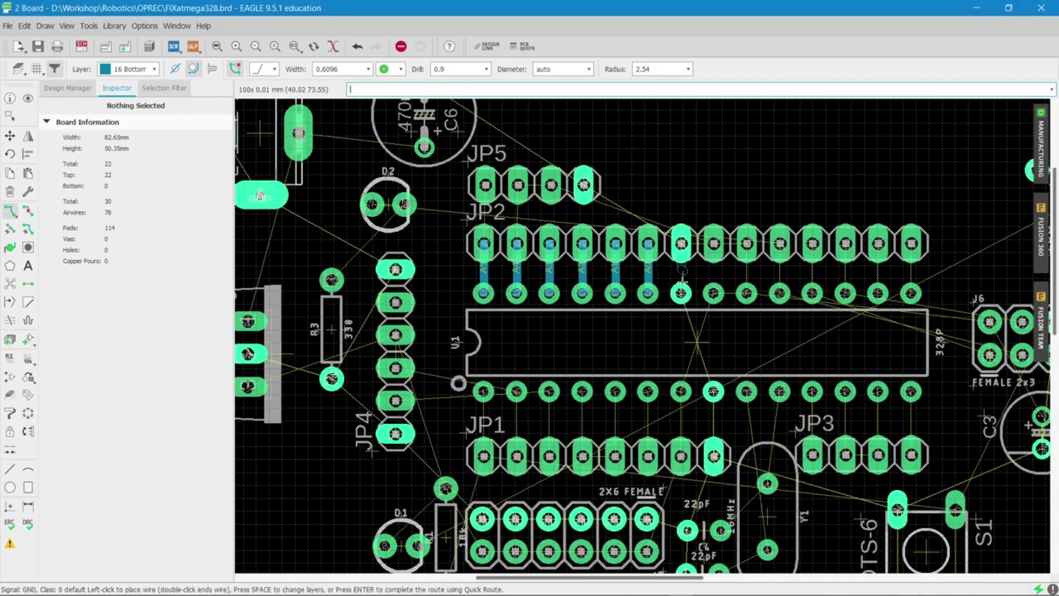
pyautogui.click(681, 293)
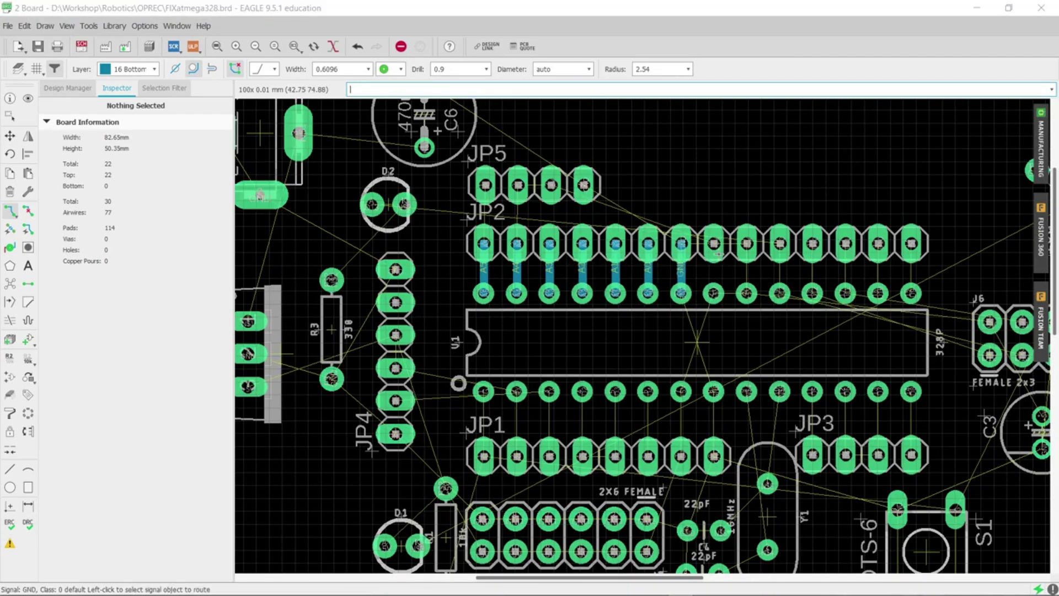
pyautogui.click(743, 245)
pyautogui.click(746, 292)
pyautogui.click(778, 265)
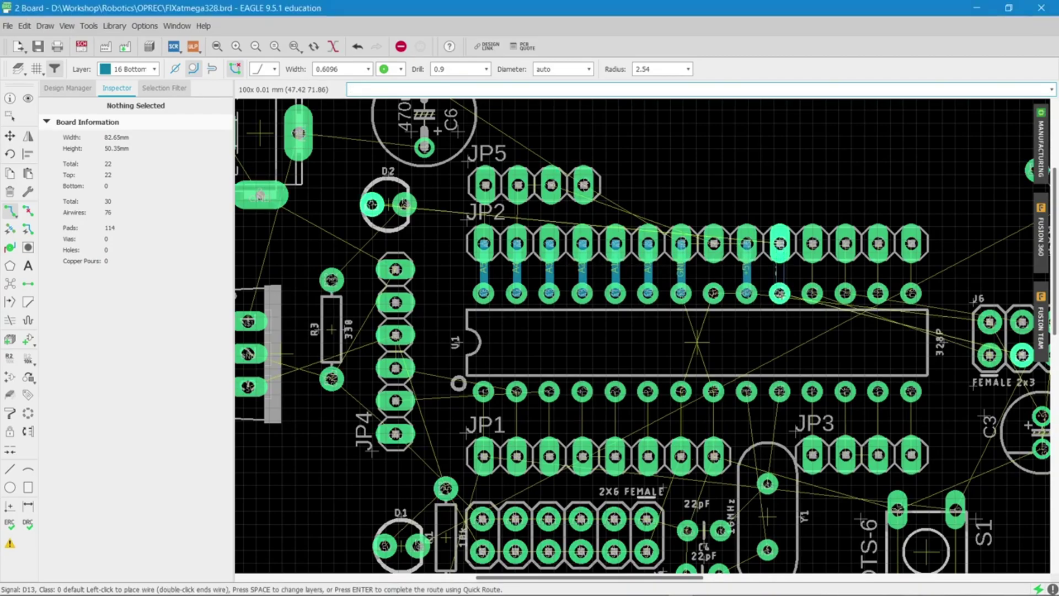
pyautogui.click(780, 293)
pyautogui.click(812, 259)
pyautogui.click(812, 292)
pyautogui.click(911, 260)
pyautogui.click(911, 293)
# Route straight bottom-layer traces from all eight JP1 pads to the facing U1 pins, ending with +5V and GND.
pyautogui.scroll(-1, 559, 300)
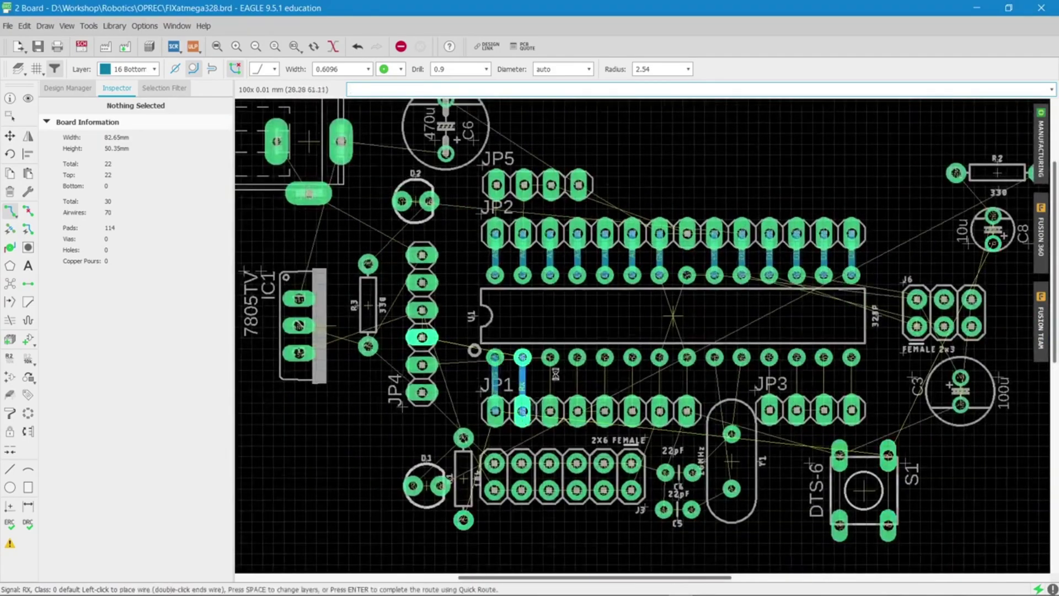
pyautogui.click(548, 415)
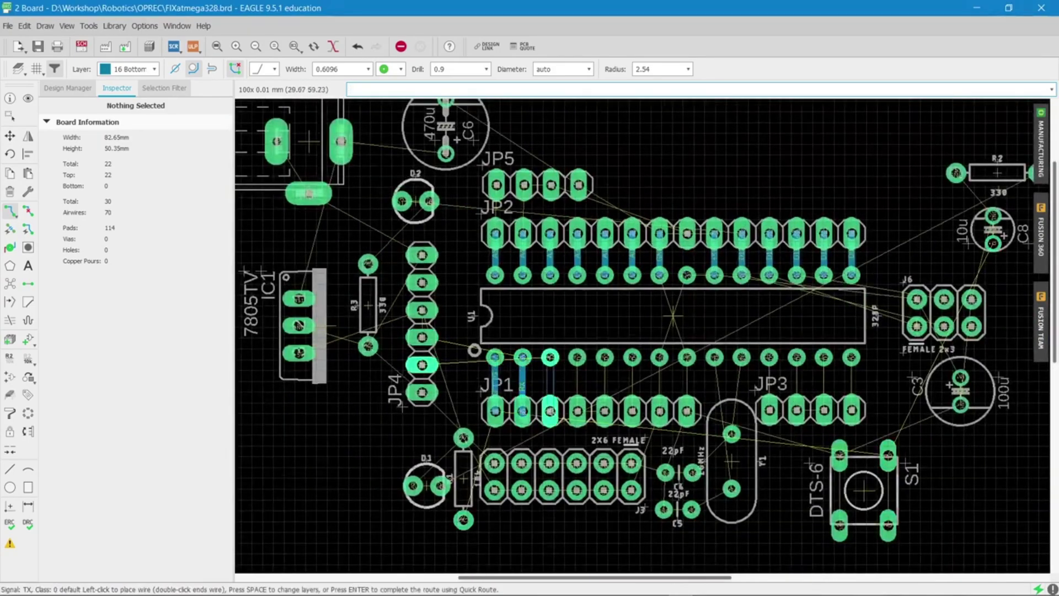
pyautogui.click(548, 360)
pyautogui.click(574, 361)
pyautogui.click(577, 411)
pyautogui.click(605, 357)
pyautogui.click(605, 411)
pyautogui.click(659, 357)
# Route straight bottom-layer traces from the four JP3 pads, D5 to D8, to the facing U1 pins.
pyautogui.scroll(2, 759, 408)
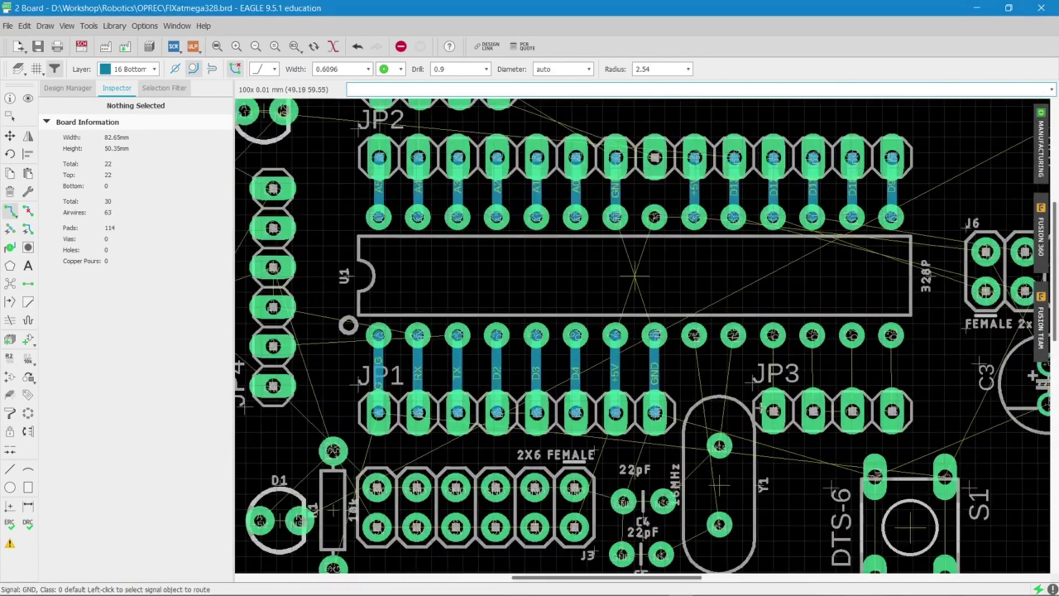
pyautogui.click(773, 336)
pyautogui.click(773, 411)
pyautogui.click(891, 335)
pyautogui.click(892, 411)
# Route the bottom-layer GND trace across U1, connecting its upper-row GND pin to the lower-row GND pin.
pyautogui.scroll(-2, 891, 411)
pyautogui.click(615, 216)
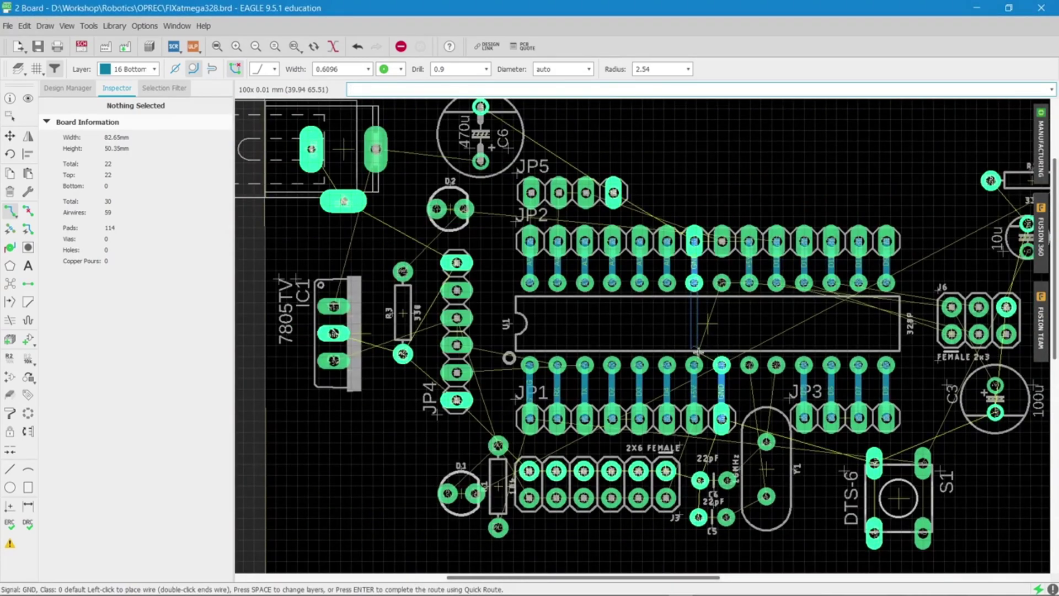
pyautogui.click(721, 364)
pyautogui.click(722, 283)
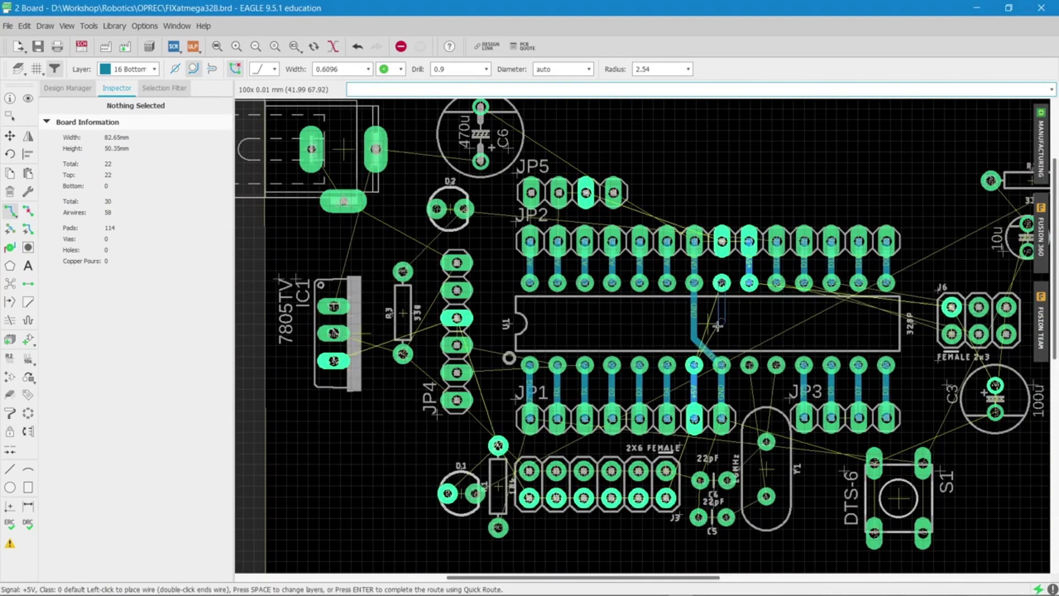
pyautogui.click(138, 70)
pyautogui.click(137, 82)
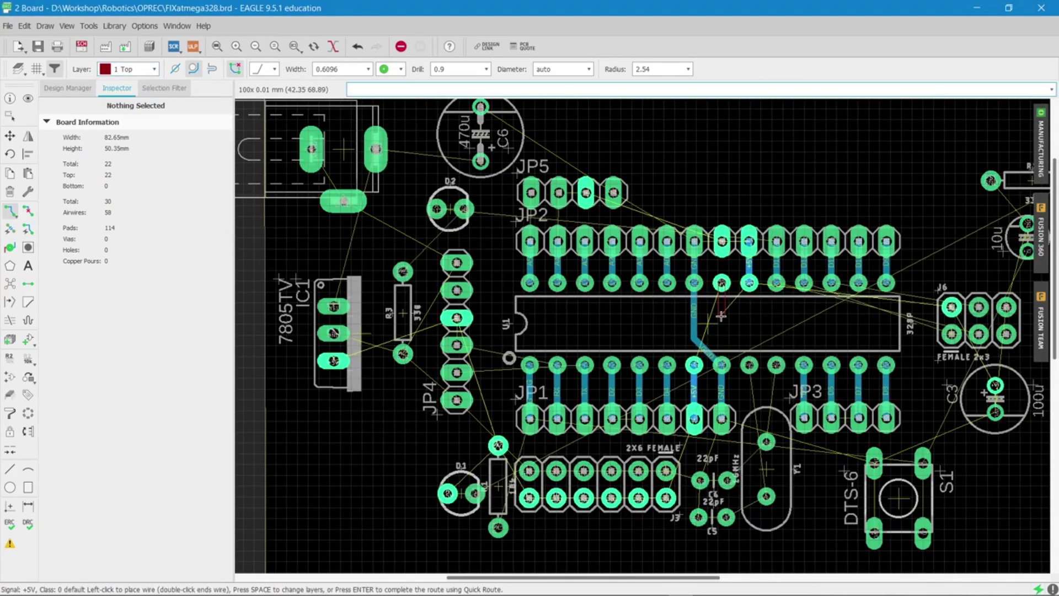
pyautogui.scroll(7, 714, 327)
pyautogui.scroll(-4, 715, 328)
pyautogui.scroll(-5, 763, 301)
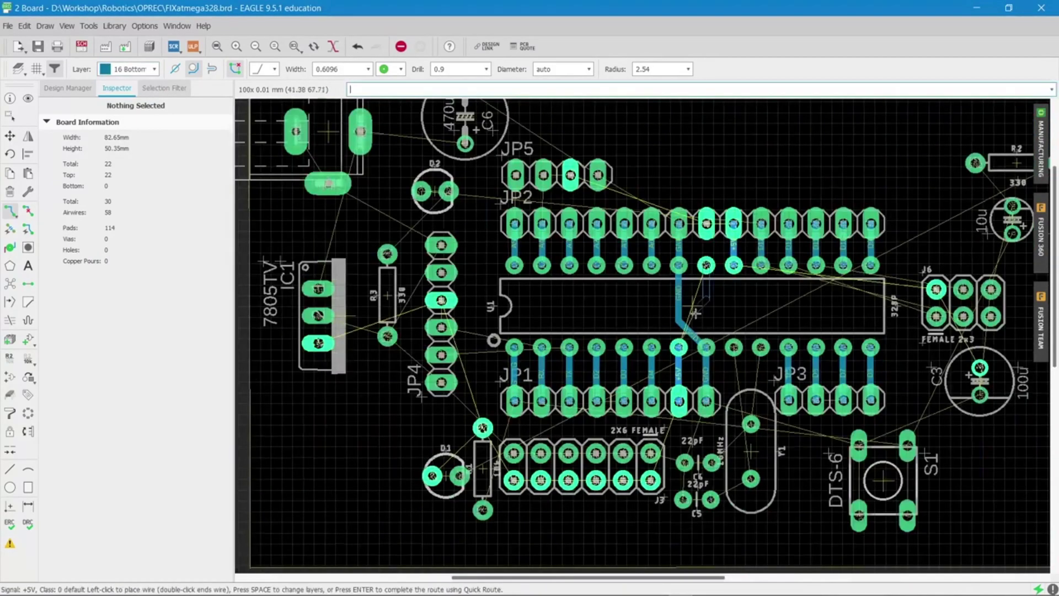
pyautogui.hotkey('ctrl', 'z')
# Route the +5V trace between R1 and D1 and the GND trace from C3 to S1 on the bottom layer.
pyautogui.click(482, 428)
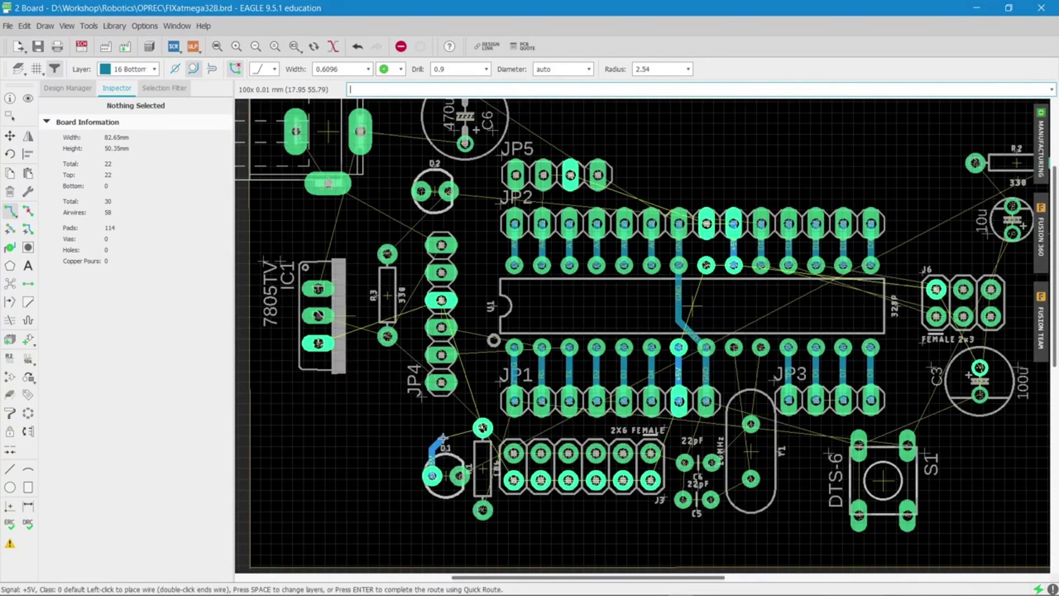
pyautogui.click(431, 475)
pyautogui.moveTo(432, 475); pyautogui.dragTo(403, 424, button='middle')
pyautogui.click(950, 343)
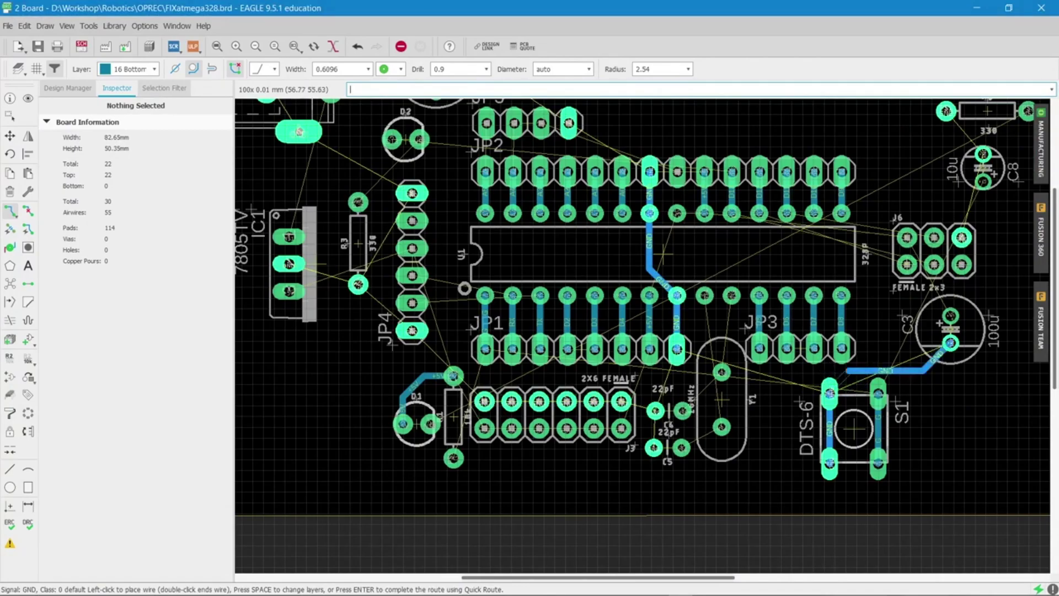
pyautogui.click(829, 393)
# Route the bottom-layer +5V trace from C3 around the side of J6 to its +5V pad.
pyautogui.click(889, 240)
pyautogui.press('Return')
pyautogui.scroll(5, 896, 246)
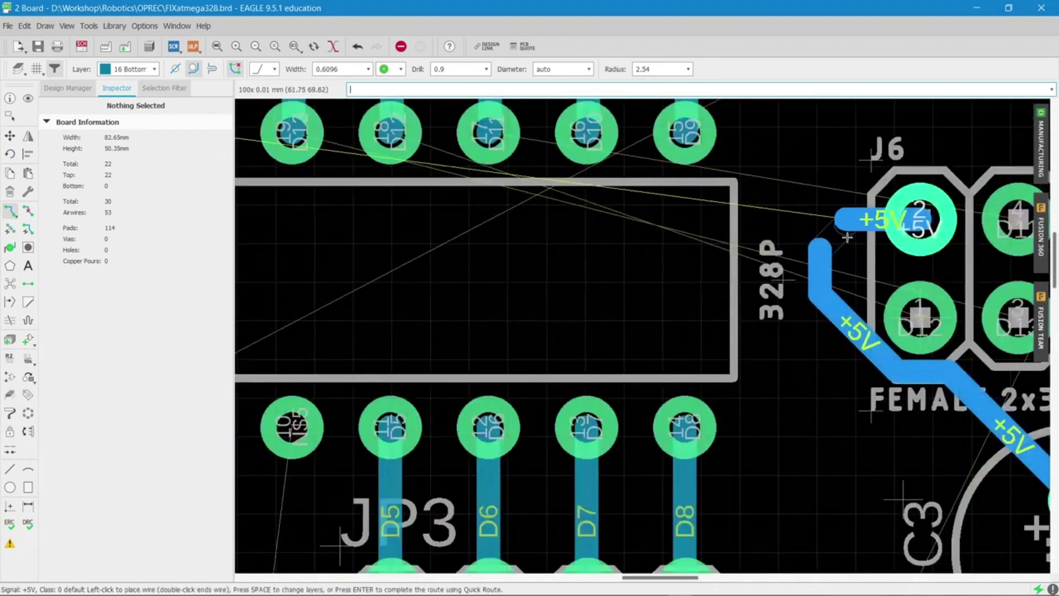
pyautogui.click(839, 262)
# Route straight bottom-layer traces joining JP5's first two pads, including A4, to the matching JP2 pads.
pyautogui.scroll(-7, 889, 276)
pyautogui.click(506, 142)
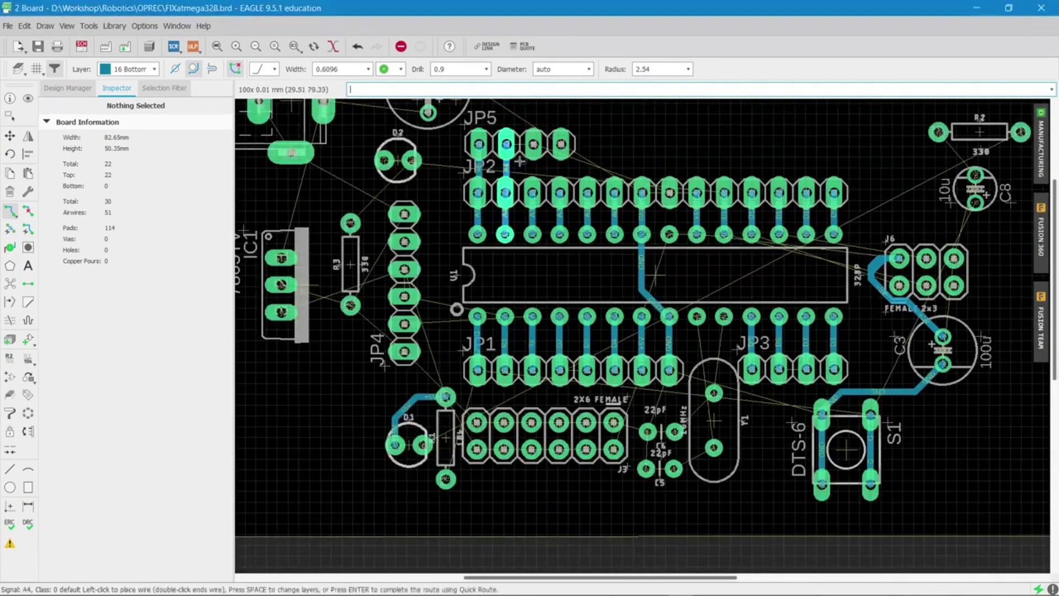
pyautogui.click(506, 195)
# Route the bottom-layer GND trace between JP4's lowest pad and the lower pad of R3.
pyautogui.scroll(2, 416, 303)
pyautogui.moveTo(398, 375); pyautogui.dragTo(406, 394, button='middle')
pyautogui.click(405, 396)
pyautogui.click(328, 330)
# Route J1's bottom-layer traces, joining its two GND pads and linking its remaining pad to IC1 and C6.
pyautogui.scroll(-4, 424, 320)
pyautogui.scroll(4, 354, 247)
pyautogui.click(325, 187)
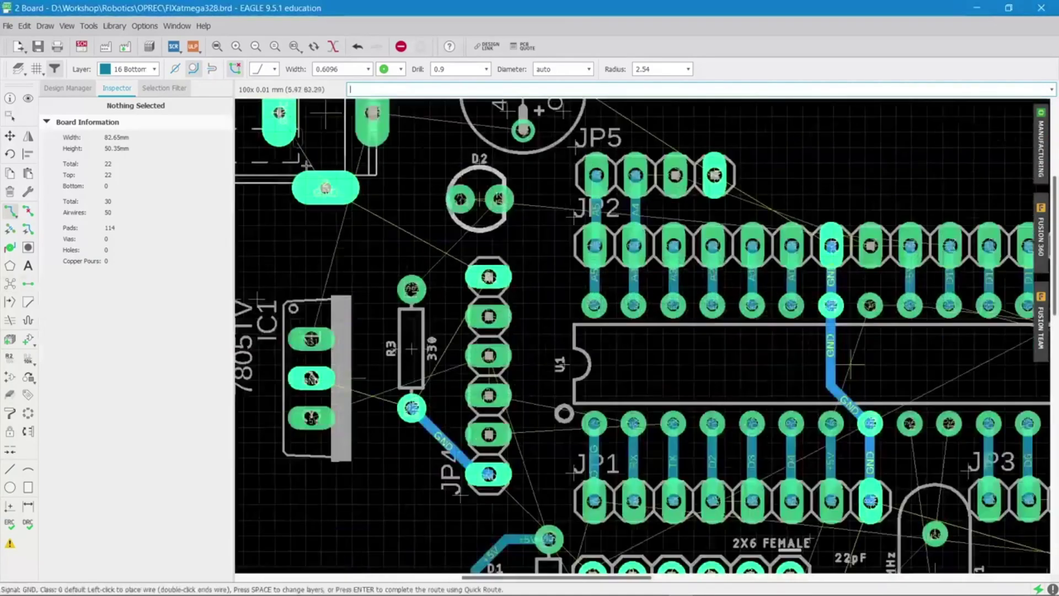
pyautogui.click(280, 112)
pyautogui.click(366, 126)
pyautogui.click(323, 282)
pyautogui.scroll(-4, 461, 152)
pyautogui.click(465, 147)
# Route GND airwires around C6, JP5 and JP2, and lead the G trace between C8 and S1 on the bottom layer.
pyautogui.scroll(4, 466, 149)
pyautogui.scroll(-4, 467, 148)
pyautogui.scroll(3, 479, 124)
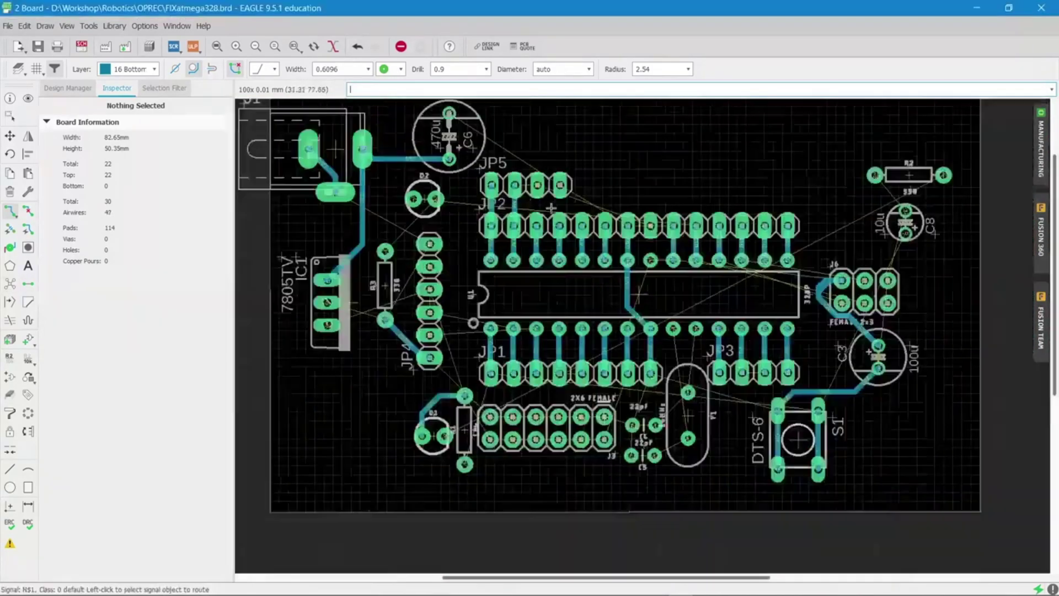
pyautogui.click(453, 116)
pyautogui.scroll(-2, 543, 204)
pyautogui.click(584, 174)
pyautogui.click(604, 220)
pyautogui.scroll(4, 868, 252)
pyautogui.click(539, 490)
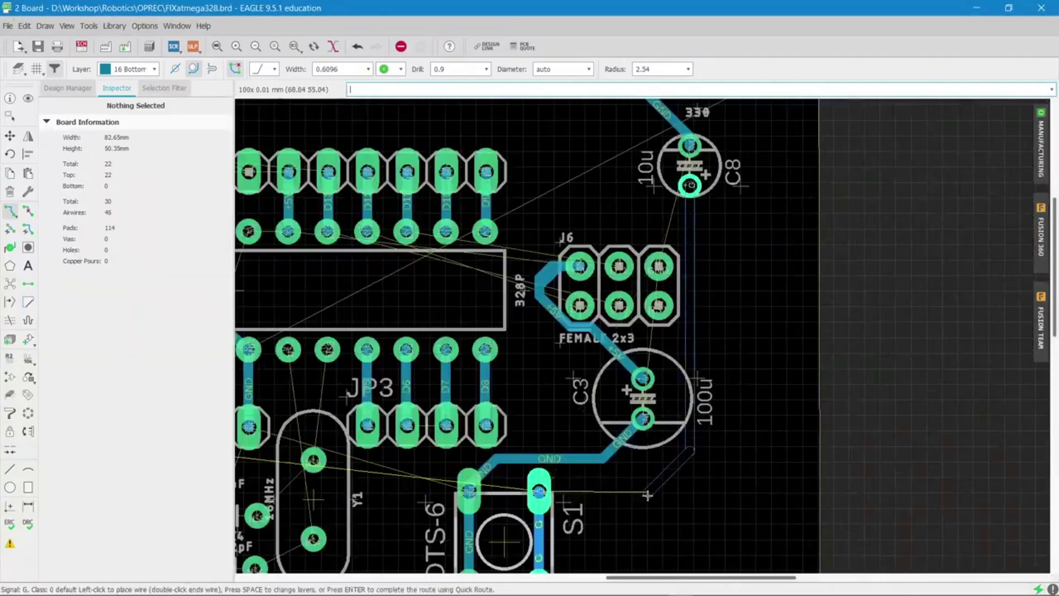
pyautogui.scroll(4, 634, 487)
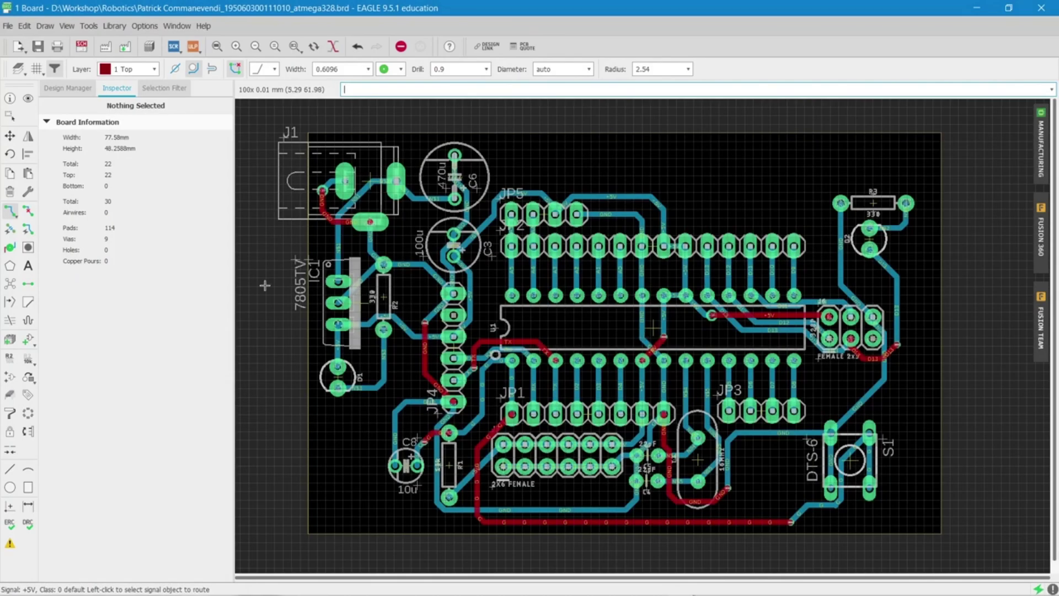
# On the fully routed board, delete the short +5V trace between U1's lower +5V pin and the nearby via, and reroute it on 1 Top.
pyautogui.scroll(5, 634, 322)
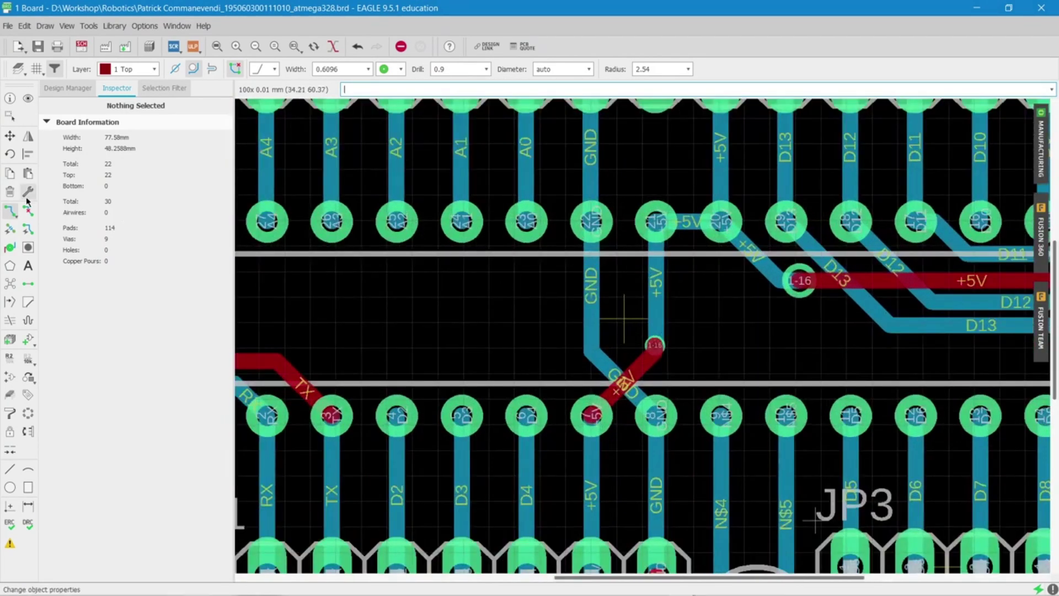
pyautogui.click(10, 191)
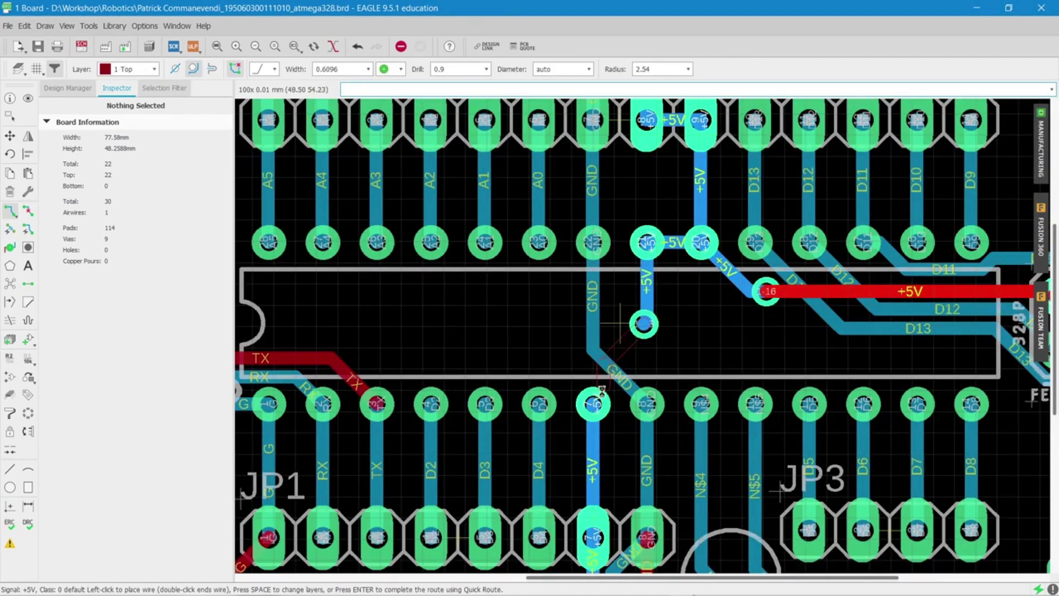
pyautogui.press('Return')
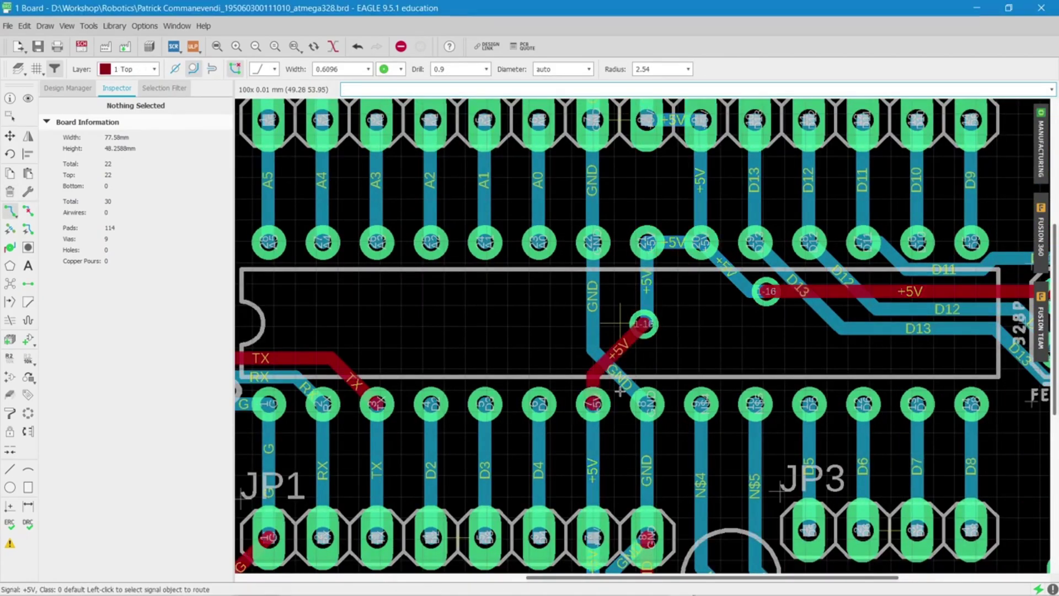
# Draw a copper polygon on layer 16 Bottom along the board outline and assign it to the GND signal.
pyautogui.scroll(-10, 619, 323)
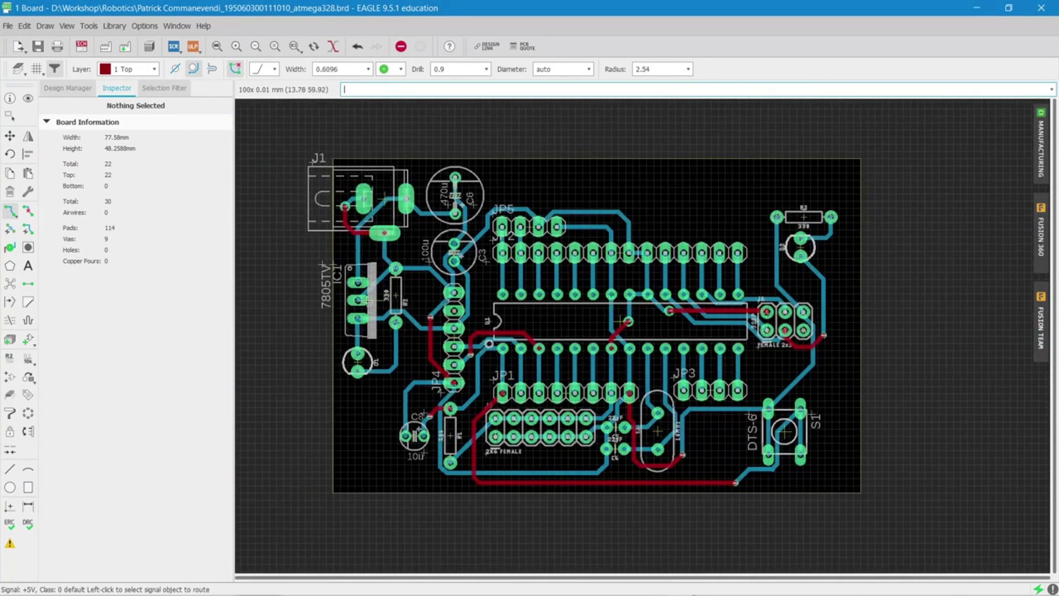
pyautogui.click(8, 272)
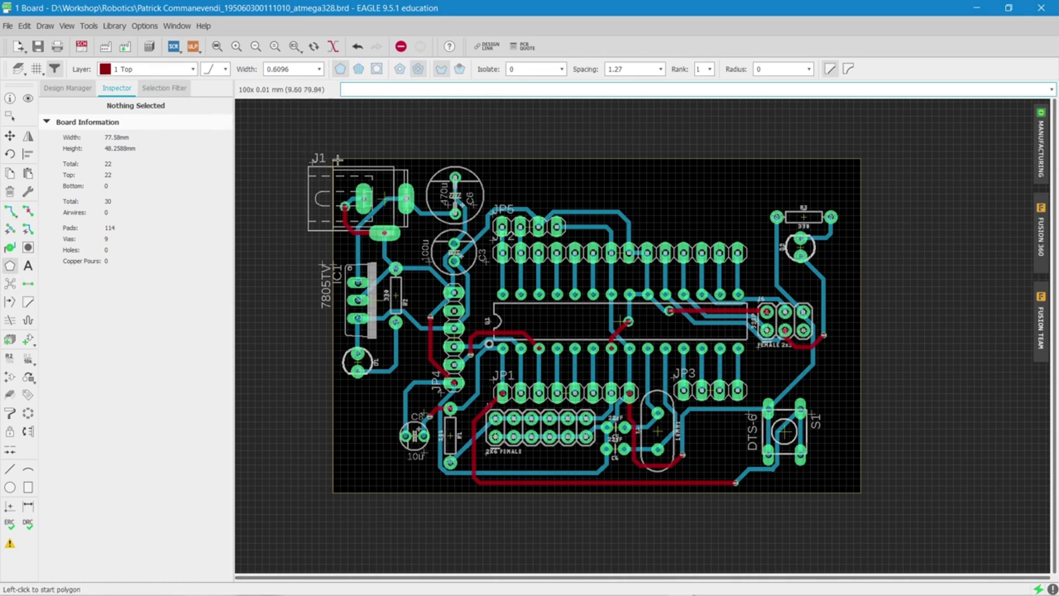
pyautogui.click(192, 69)
pyautogui.click(176, 98)
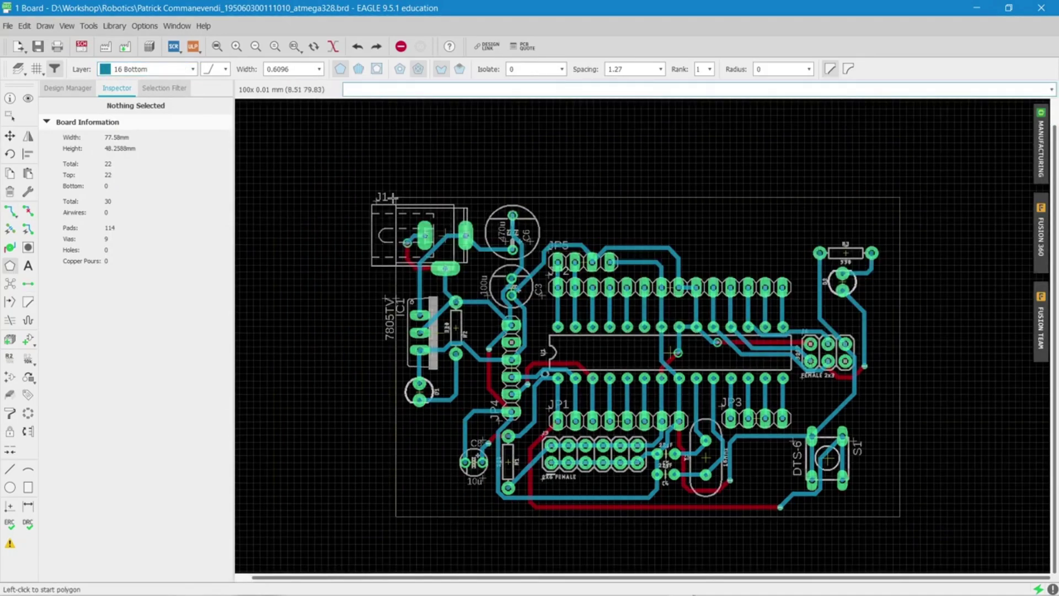
pyautogui.click(396, 198)
pyautogui.click(395, 517)
pyautogui.click(900, 516)
pyautogui.click(900, 198)
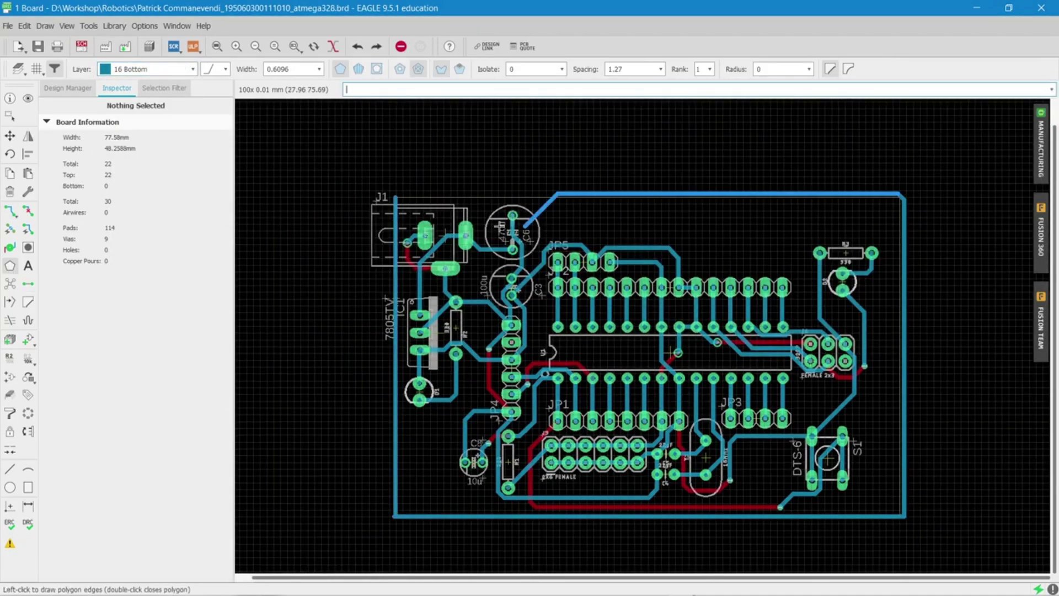
pyautogui.click(396, 198)
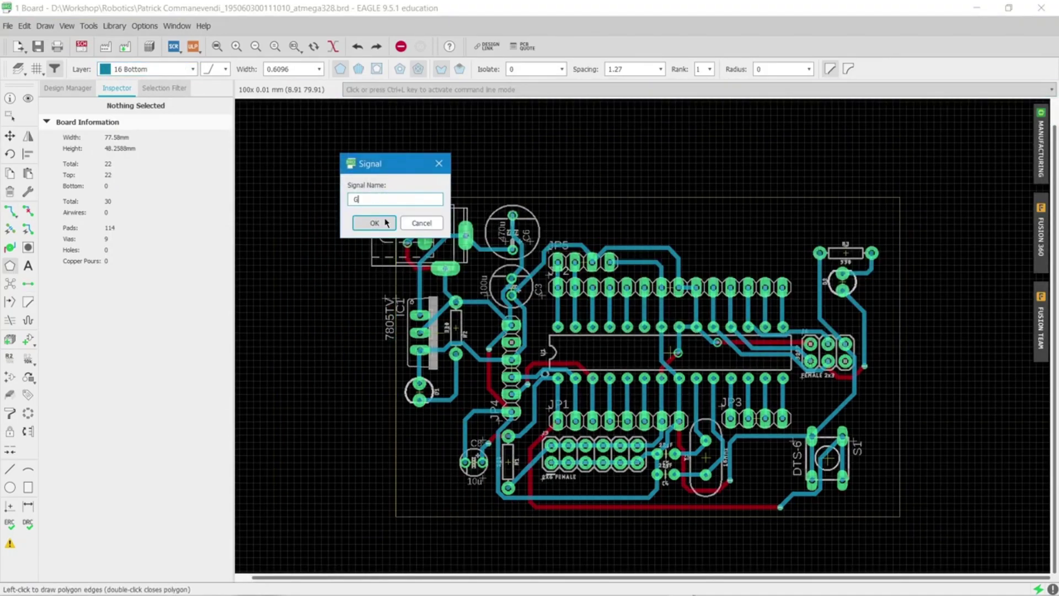
pyautogui.write('GND')
pyautogui.click(374, 223)
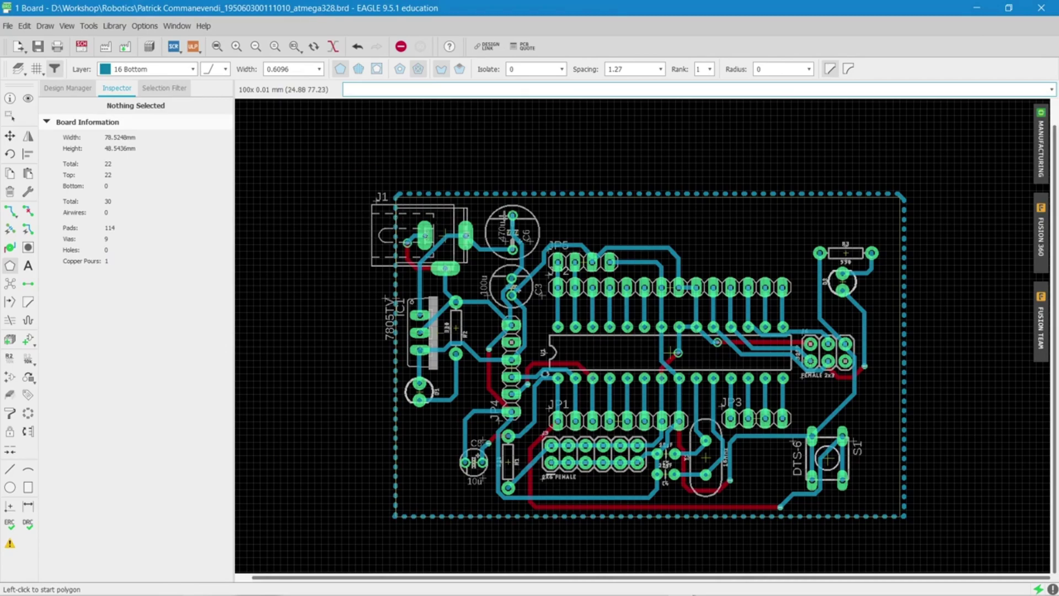
# Run Ratsnest to fill the bottom-layer GND polygon with copper.
pyautogui.scroll(3, 338, 230)
pyautogui.scroll(-3, 348, 232)
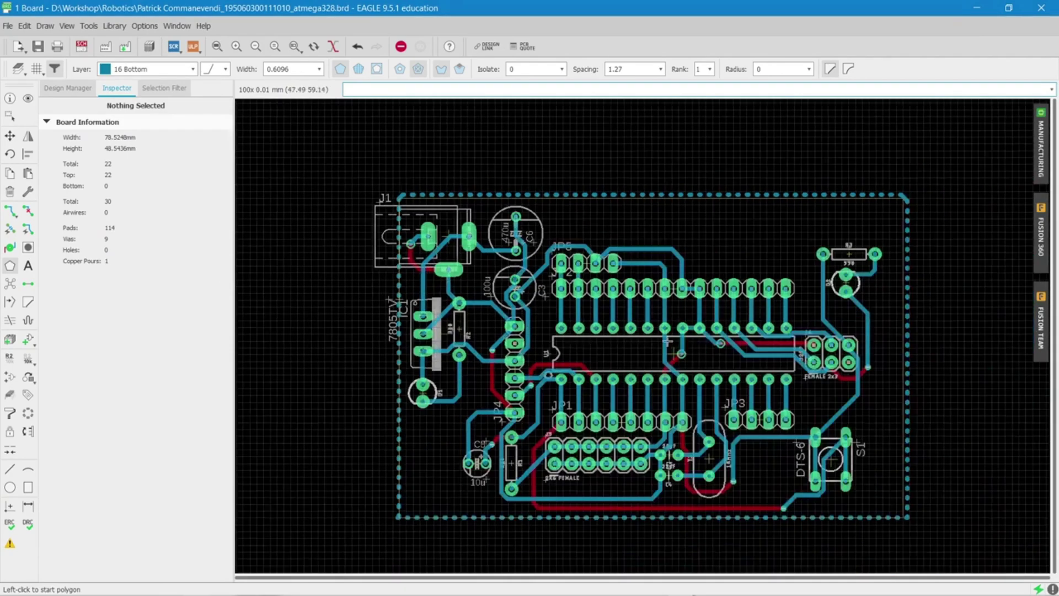
pyautogui.click(10, 285)
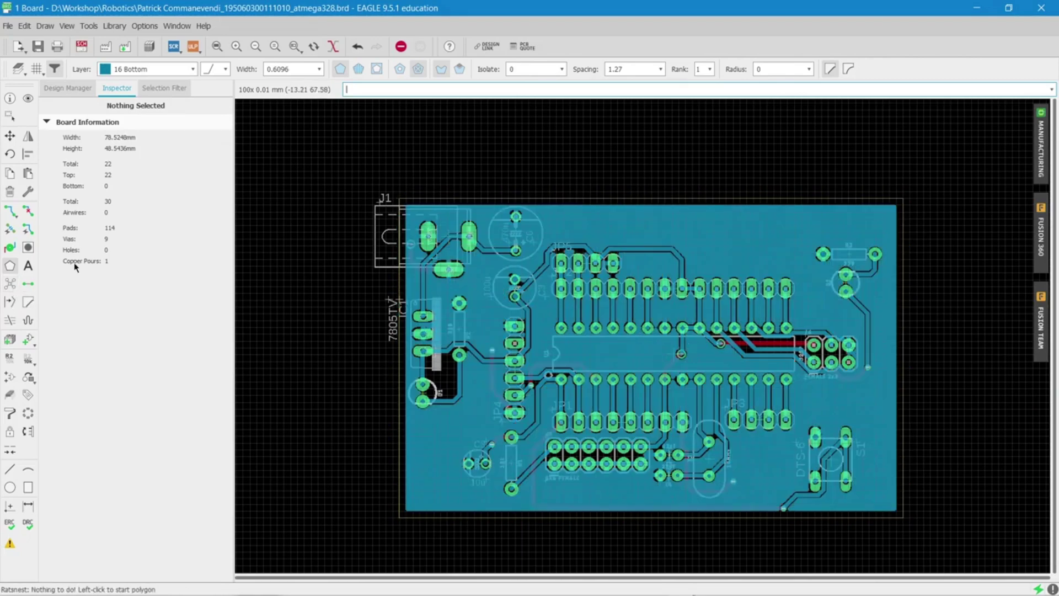
# Set the layer for the copper polygon to 1 Top.
pyautogui.click(135, 69)
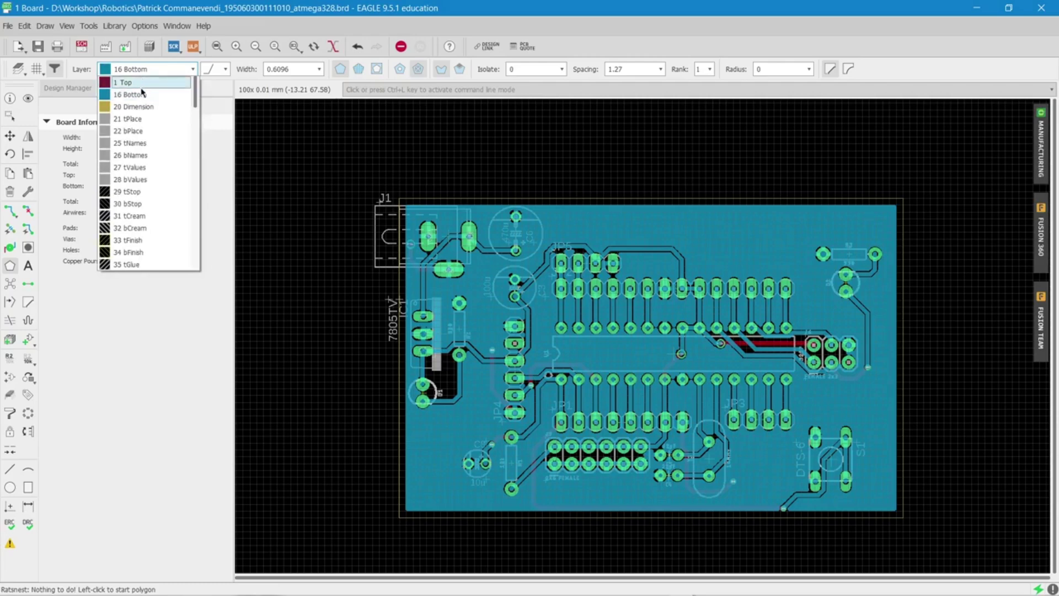
pyautogui.click(139, 79)
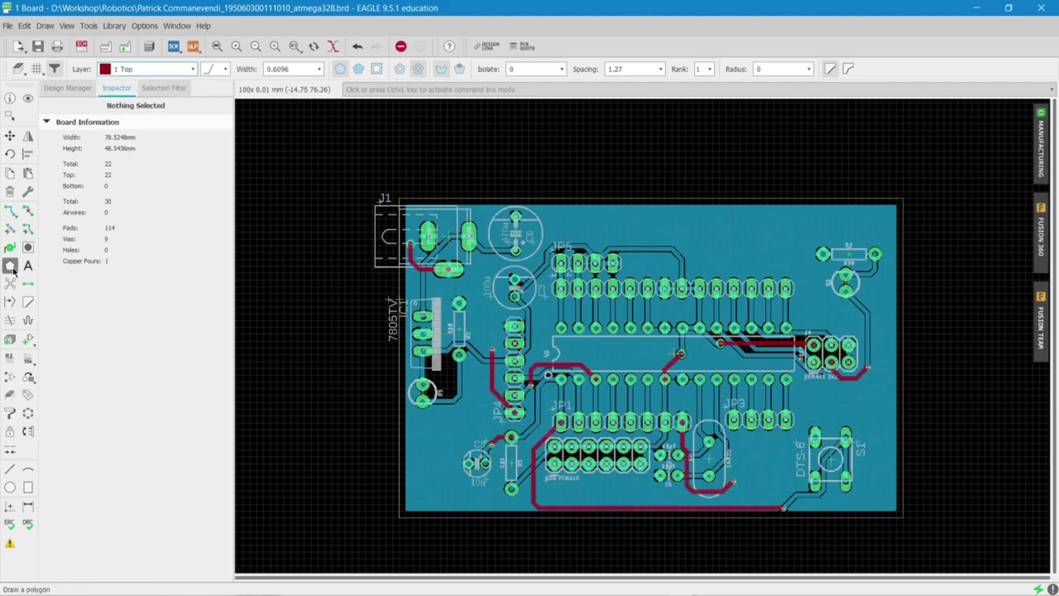
# Undo the GND copper polygon on the bottom layer.
pyautogui.click(399, 197)
pyautogui.click(400, 518)
pyautogui.click(909, 518)
pyautogui.click(895, 193)
pyautogui.hotkey('ctrl', 'z')
# Draw a closed copper polygon on 1 Top around the board outline, with its lower edge slightly outside the board.
pyautogui.click(399, 193)
pyautogui.click(414, 531)
pyautogui.click(915, 518)
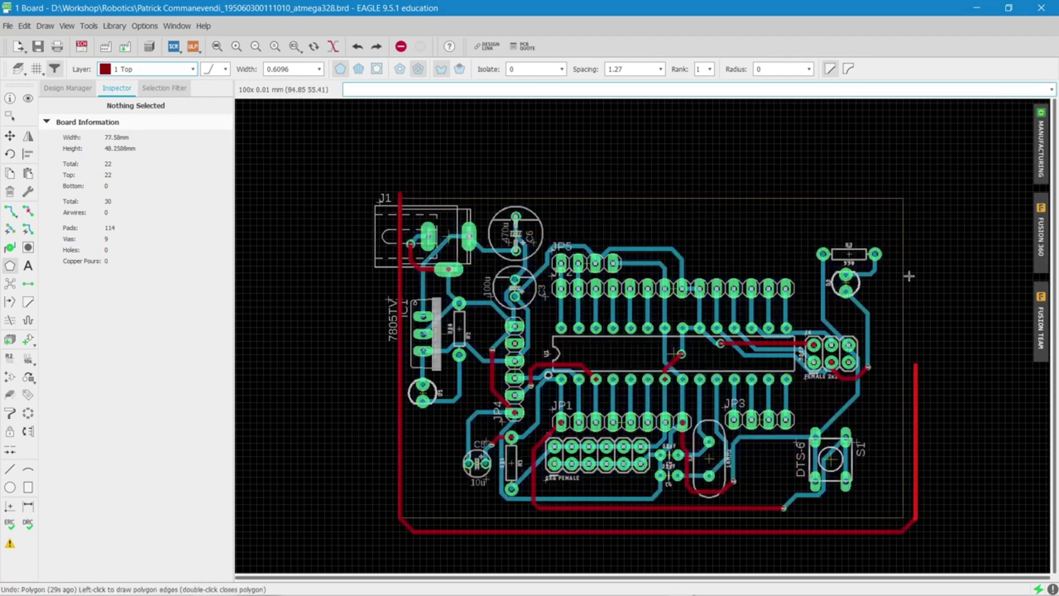
pyautogui.click(903, 191)
pyautogui.click(399, 195)
pyautogui.press('Return')
# Delete the surplus polygon piece at the board corner near J1.
pyautogui.scroll(9, 393, 196)
pyautogui.click(425, 197)
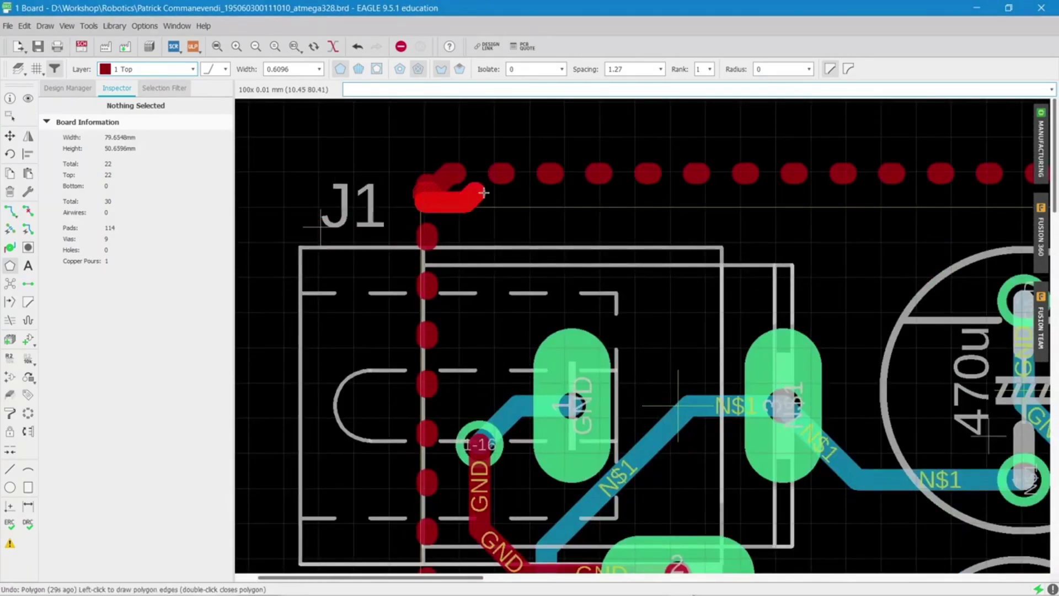
pyautogui.click(11, 192)
pyautogui.click(428, 194)
# Run Ratsnest to fill the top-layer polygon with copper and bring the whole board into view.
pyautogui.scroll(-8, 440, 226)
pyautogui.click(13, 284)
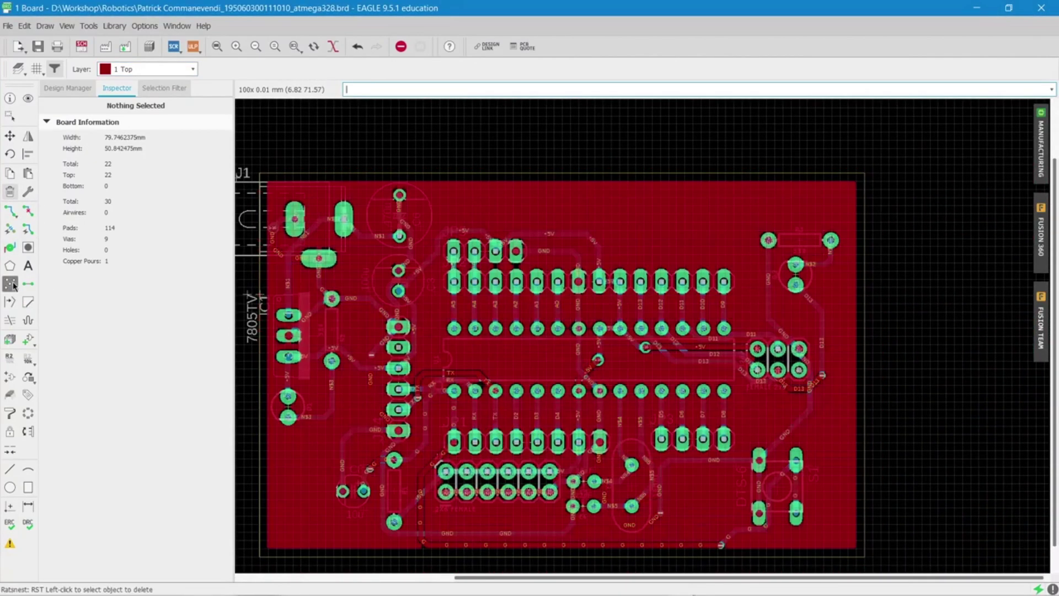
pyautogui.moveTo(553, 239); pyautogui.dragTo(604, 210, button='middle')
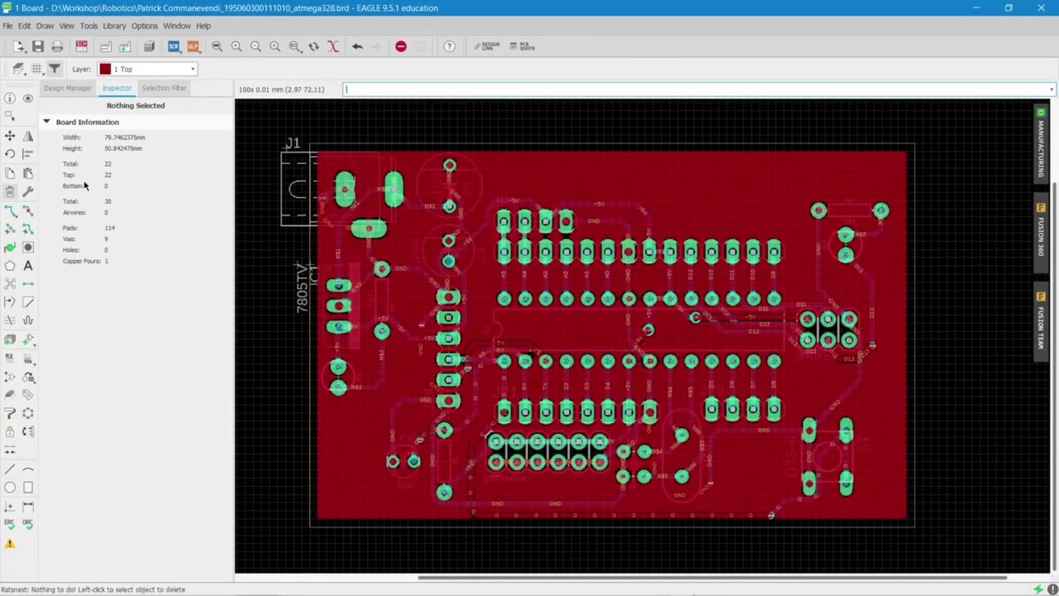
# Make 16 Bottom the active layer and run a design rule check on the board with the default rules.
pyautogui.click(189, 69)
pyautogui.click(165, 94)
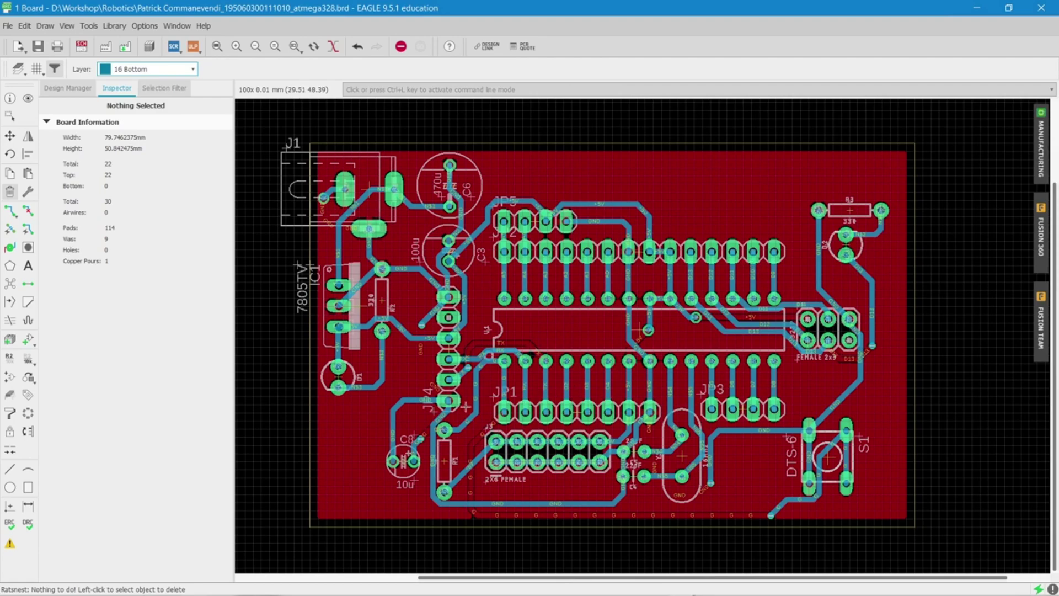
pyautogui.click(29, 526)
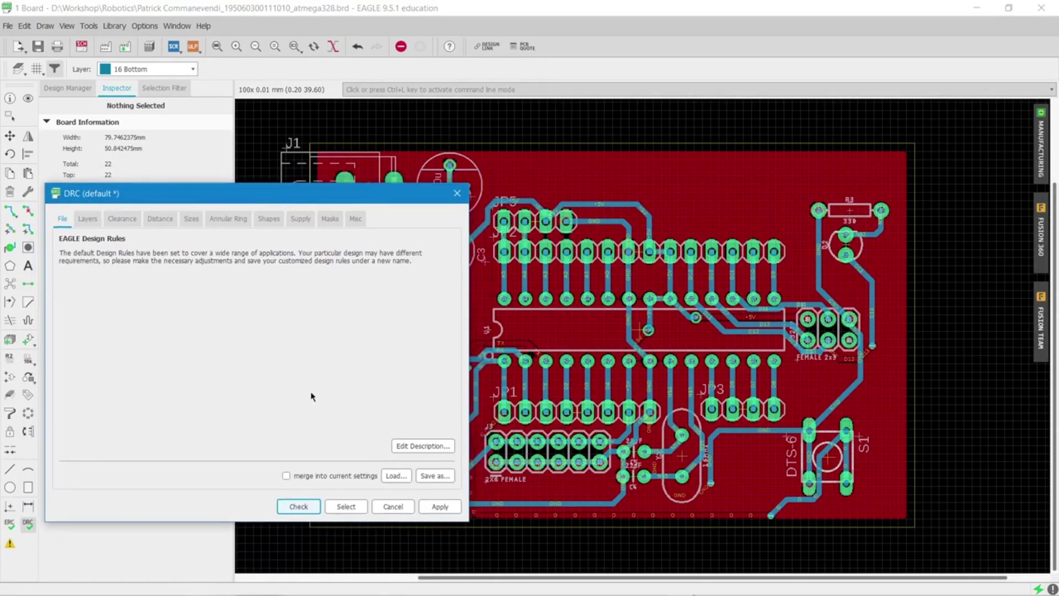
pyautogui.click(298, 506)
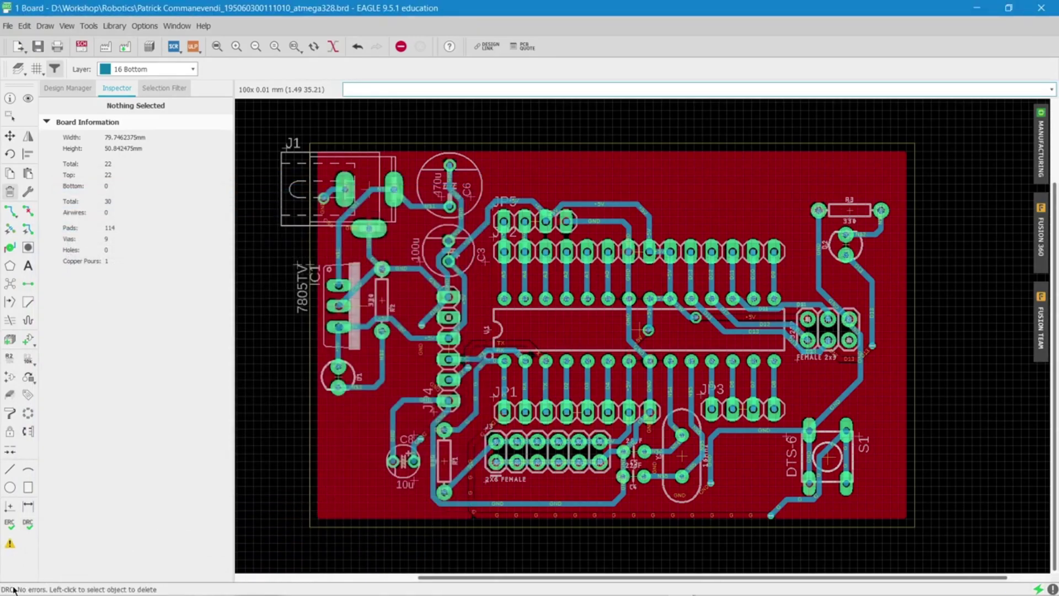
# Open the manufacturing preview and examine the board's Top Side and Bottom Side, ending on the Top Side.
pyautogui.click(1035, 155)
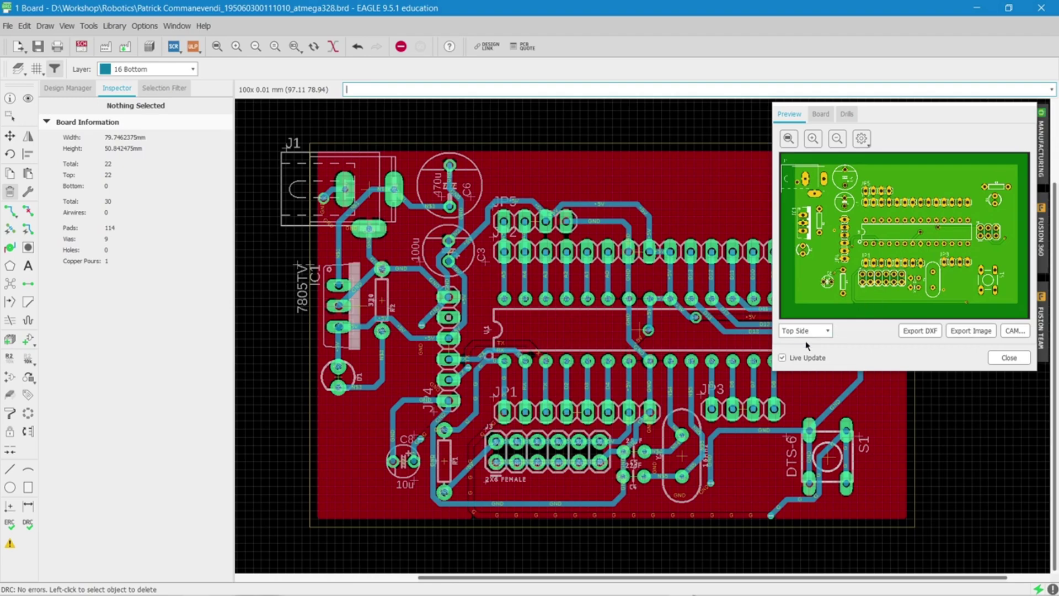
pyautogui.click(816, 331)
pyautogui.click(820, 346)
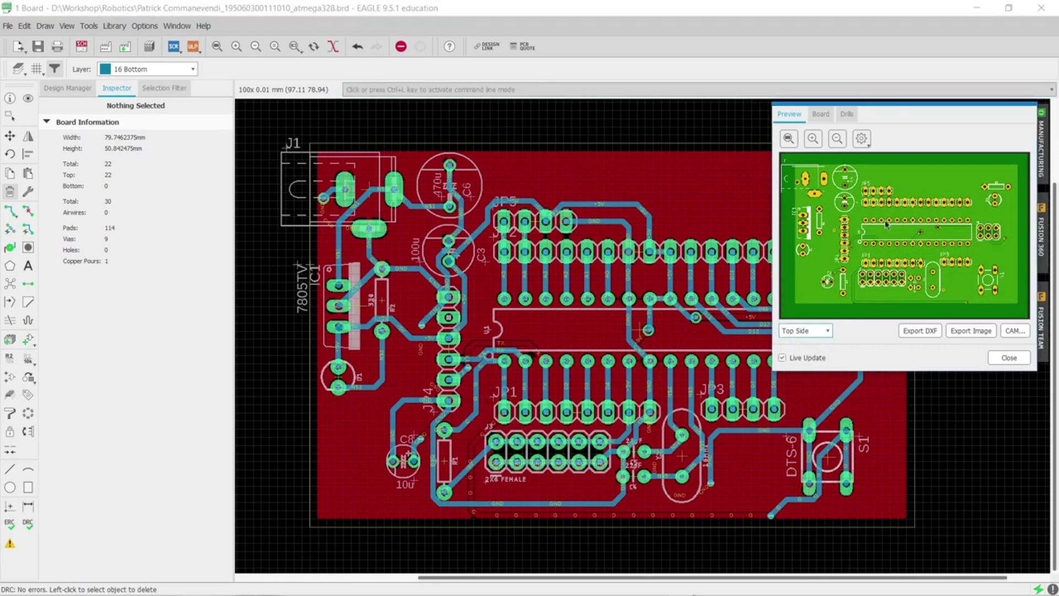
pyautogui.press('Down')
pyautogui.click(827, 331)
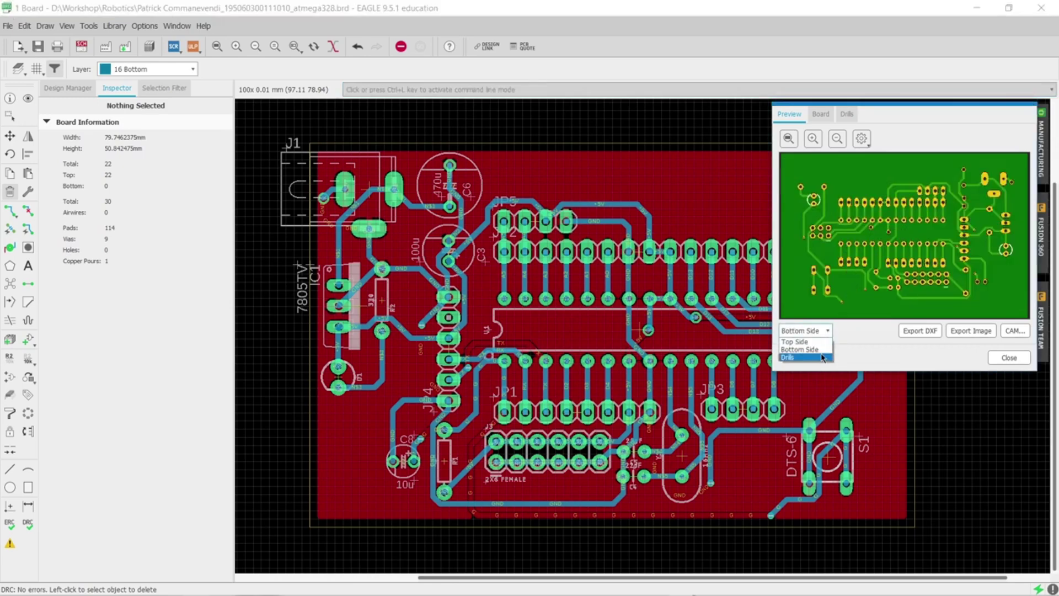
pyautogui.click(823, 353)
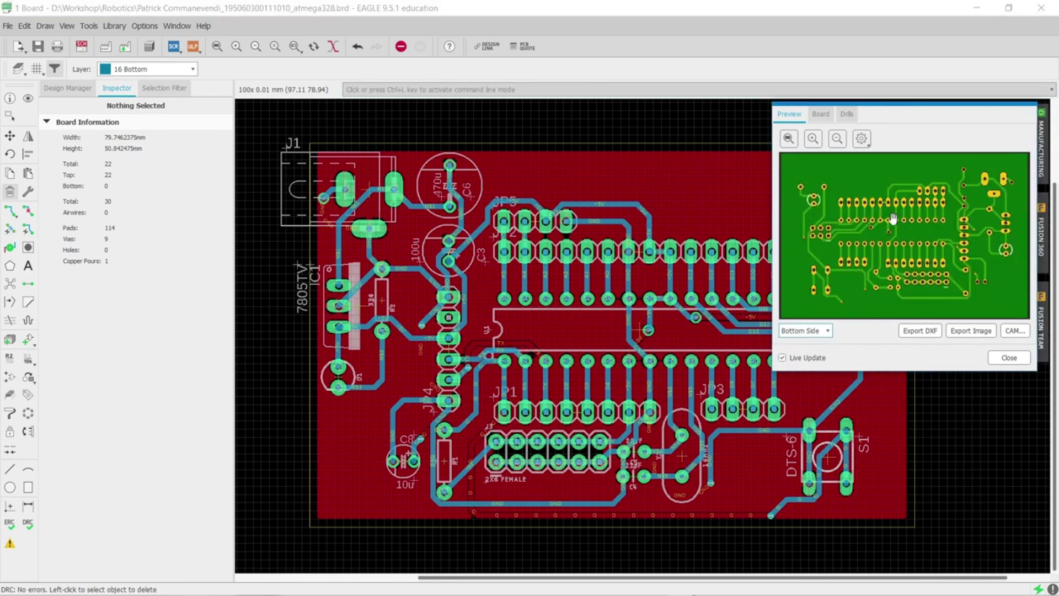
pyautogui.click(818, 333)
pyautogui.click(806, 342)
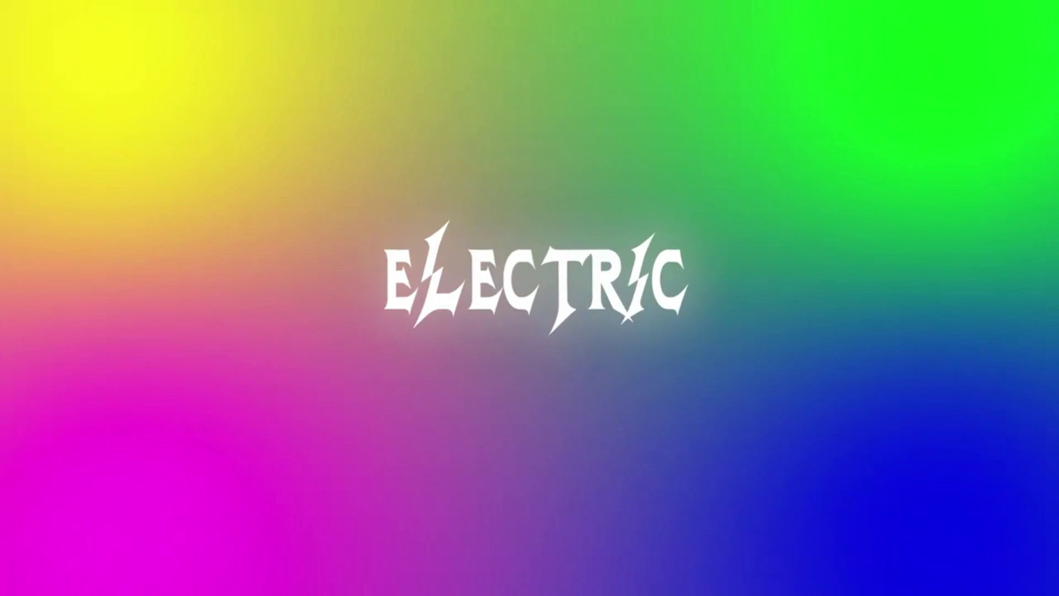